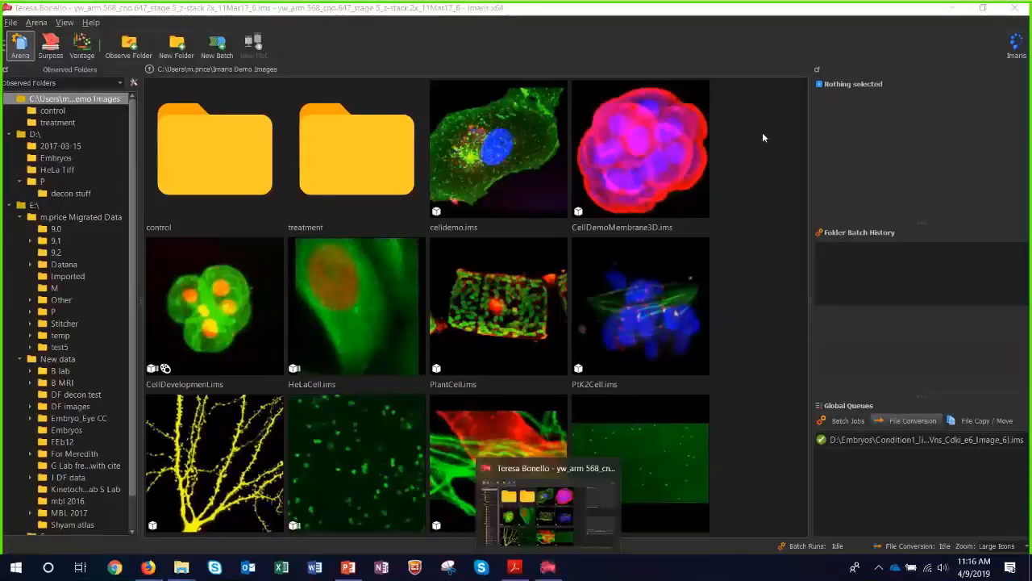
Collapse the D:\ and E:\ drives in the observed folders tree.
{"action": "left_click", "coordinate": [754, 126]}
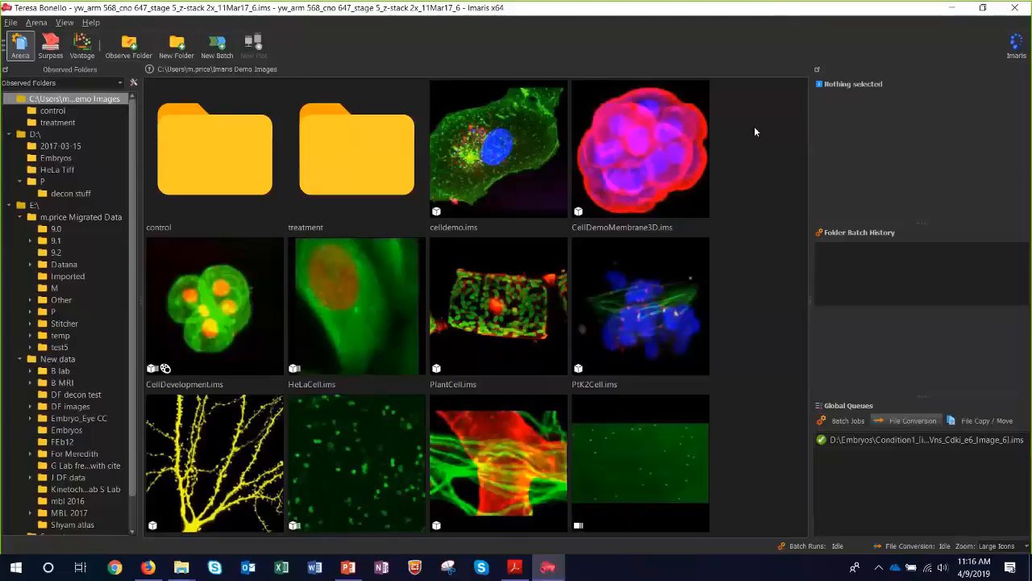
{"action": "left_click", "coordinate": [8, 134]}
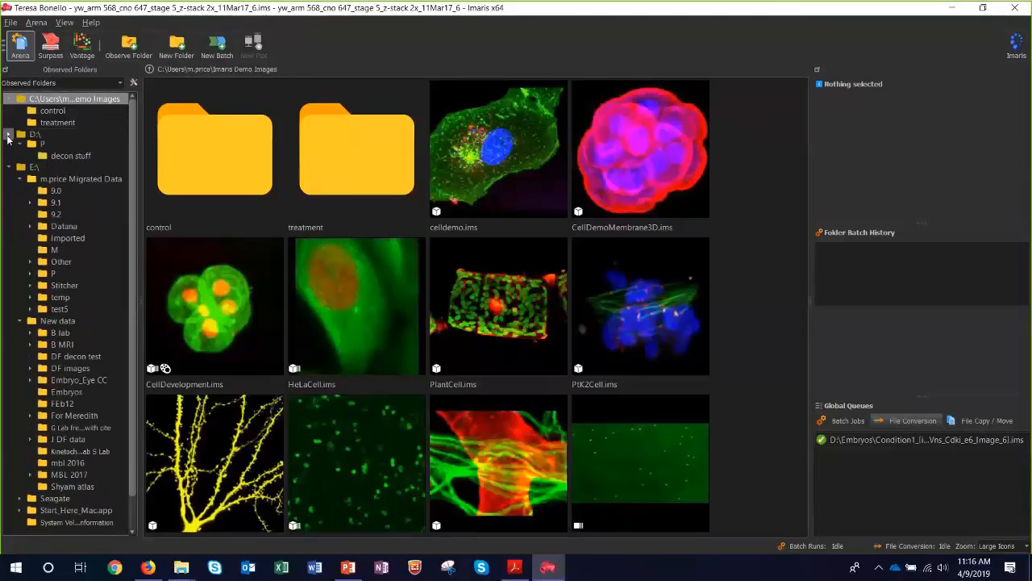
{"action": "left_click", "coordinate": [9, 147]}
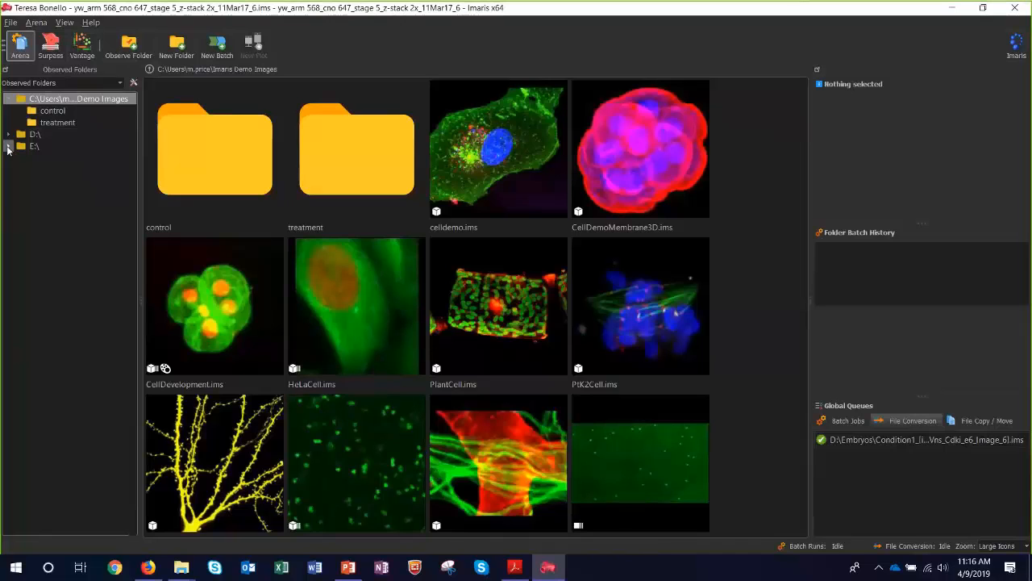
Show the properties of celldemo.ims and enlarge the properties area down to its channel names.
{"action": "left_click", "coordinate": [442, 174]}
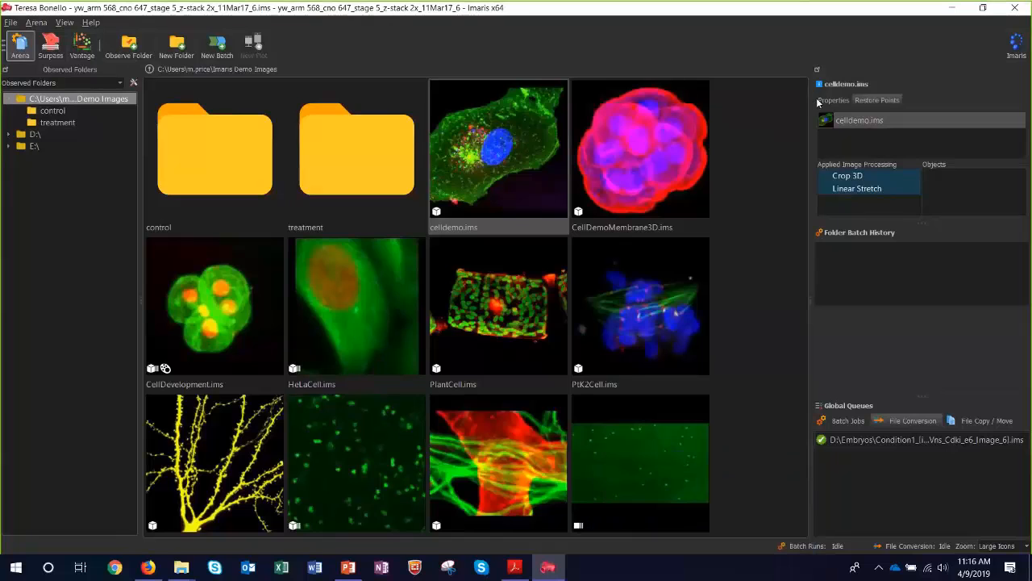
{"action": "left_click", "coordinate": [830, 100]}
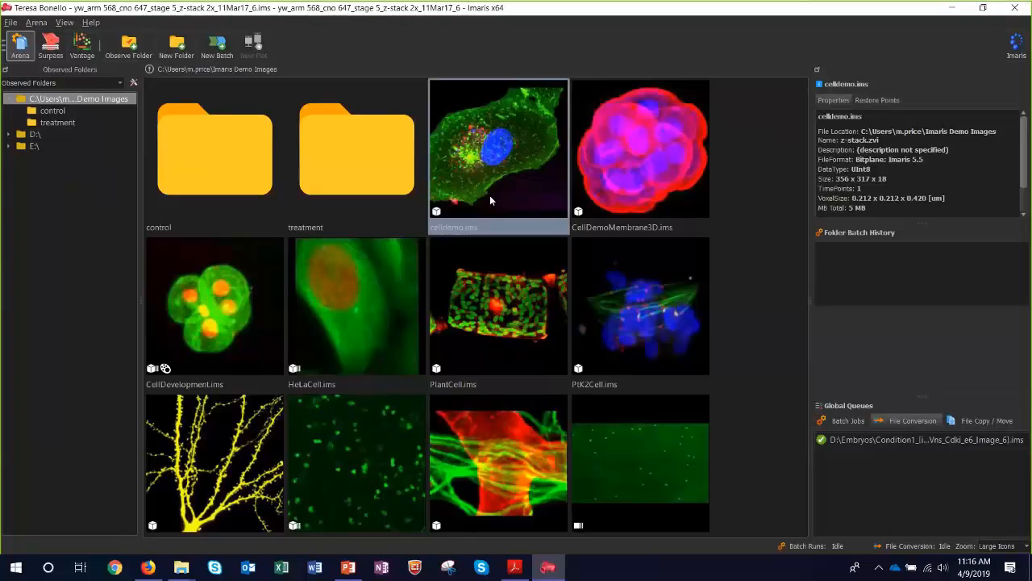
{"action": "mouse_move", "coordinate": [489, 195]}
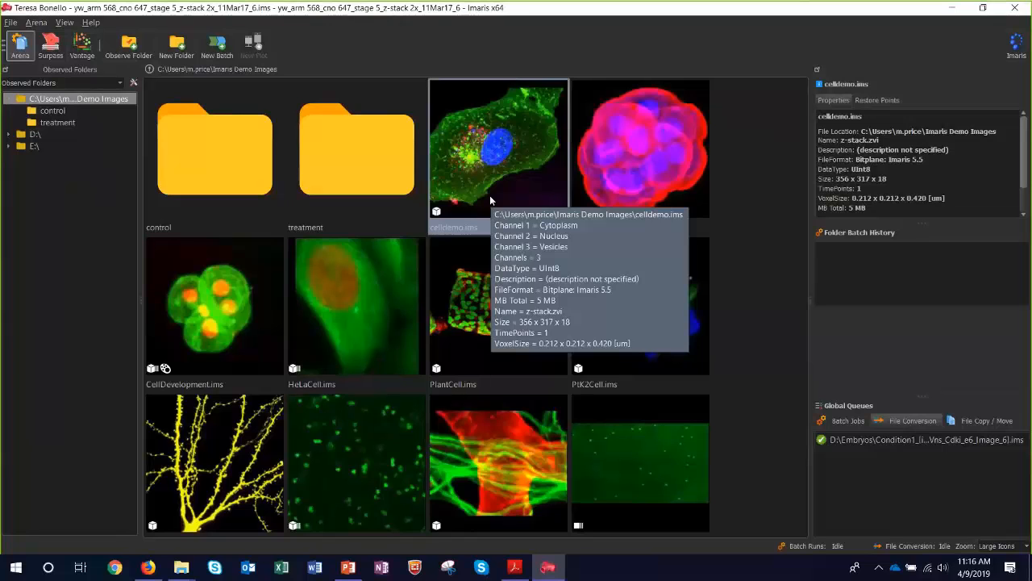
{"action": "left_click_drag", "start_coordinate": [918, 224], "coordinate": [910, 278]}
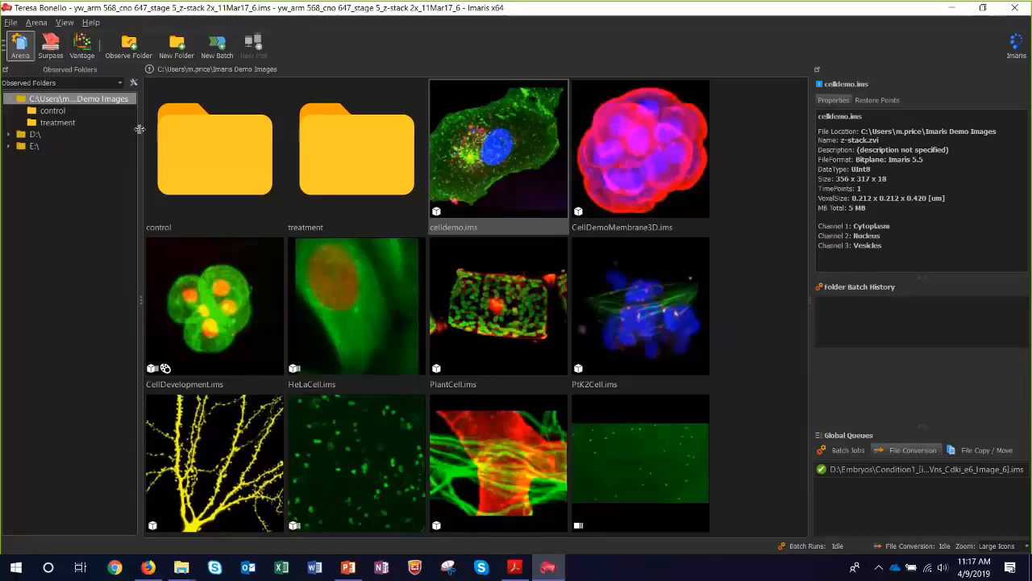
Expand the D:\ drive to browse its folders and view the available folder lists.
{"action": "left_click", "coordinate": [9, 134]}
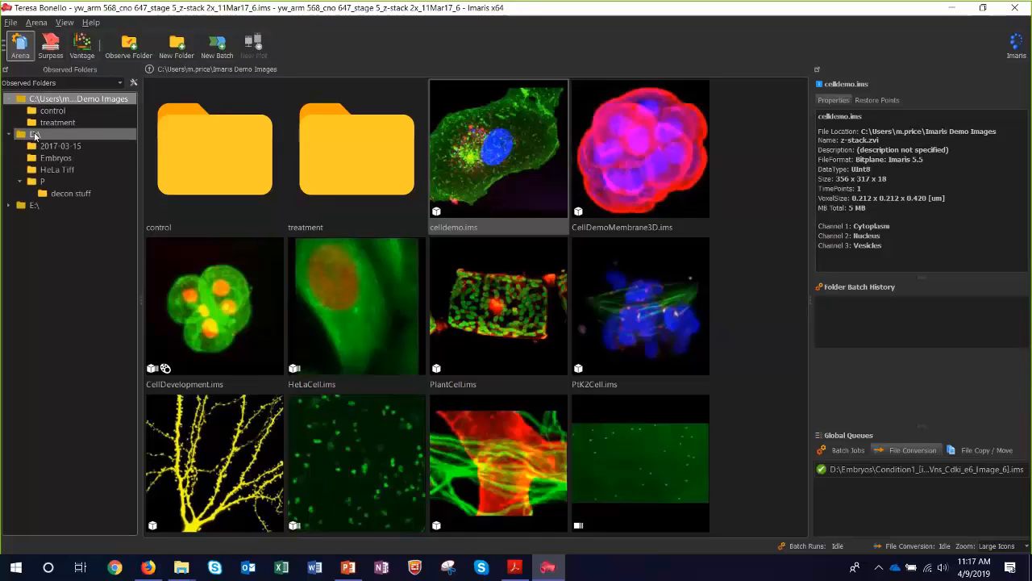
{"action": "left_click", "coordinate": [35, 135]}
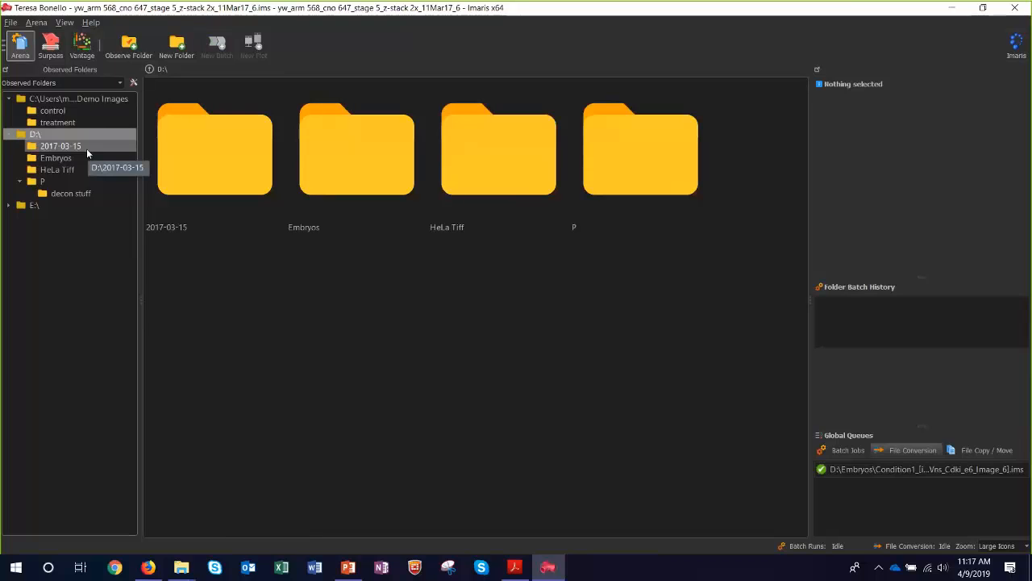
{"action": "left_click", "coordinate": [82, 83]}
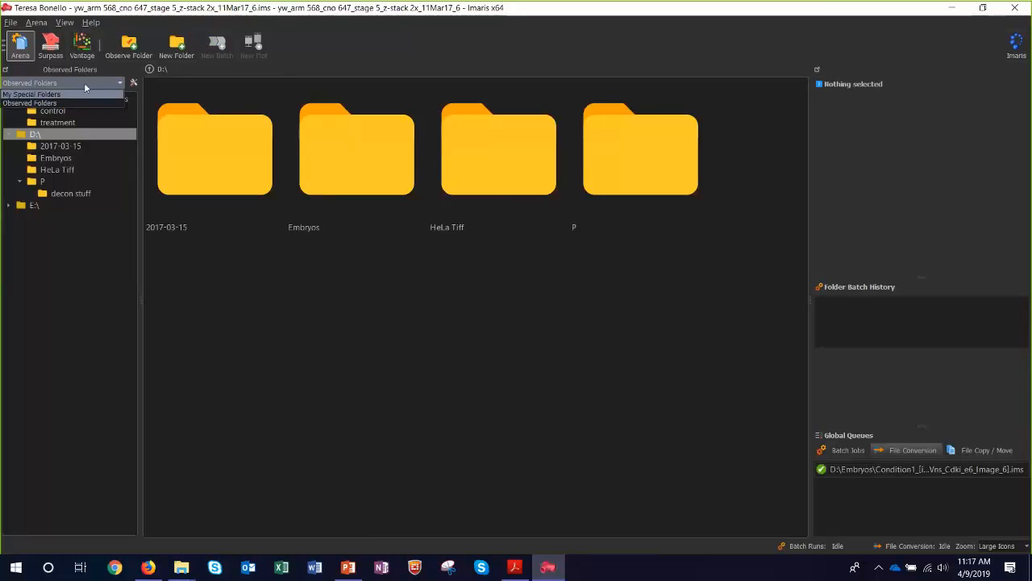
{"action": "left_click", "coordinate": [87, 87]}
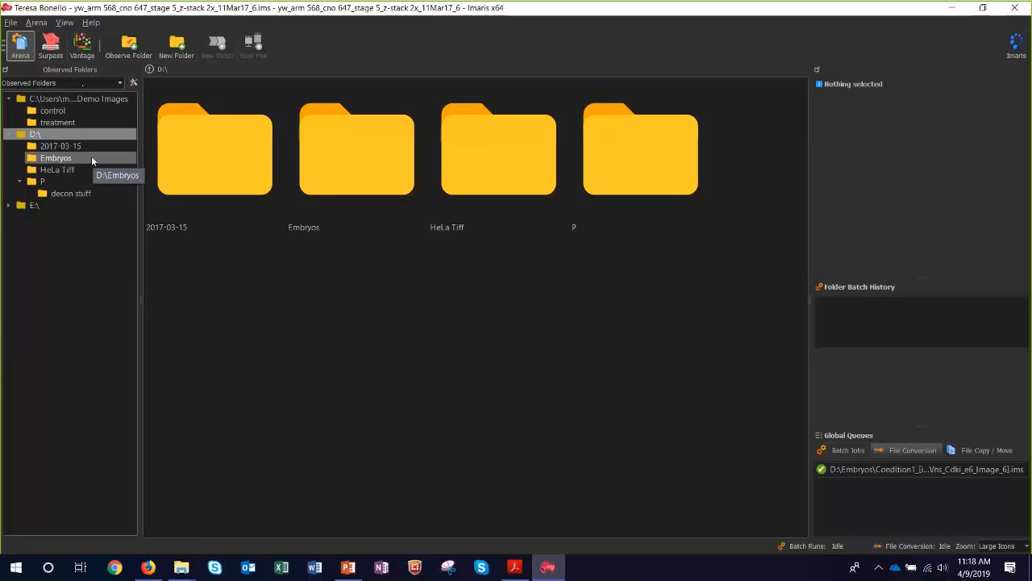
{"action": "left_click", "coordinate": [119, 83]}
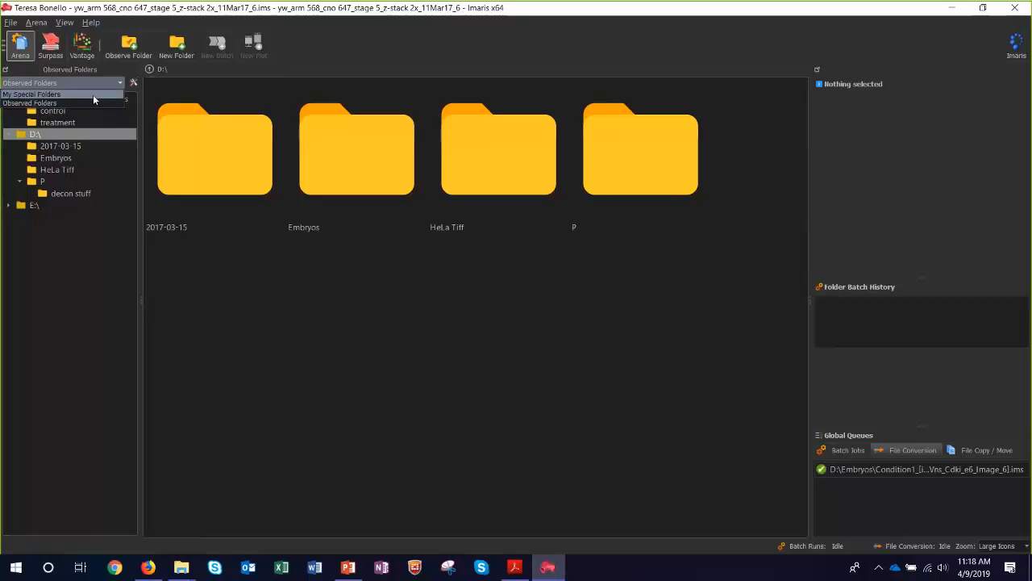
{"action": "left_click", "coordinate": [136, 83]}
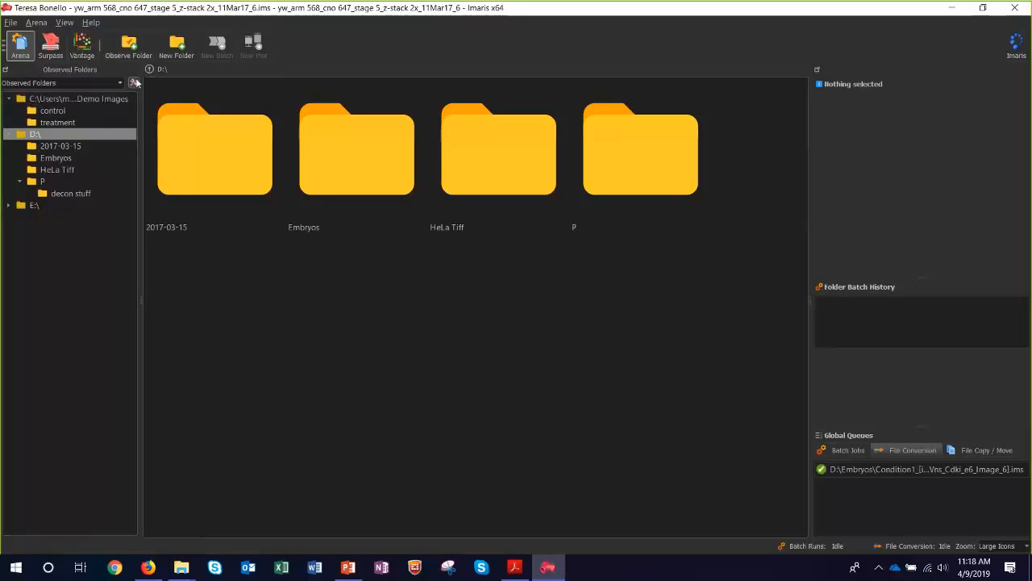
Add a folder list in the Arena preferences, named with a person's first name followed by "Best Images".
{"action": "left_click", "coordinate": [136, 82]}
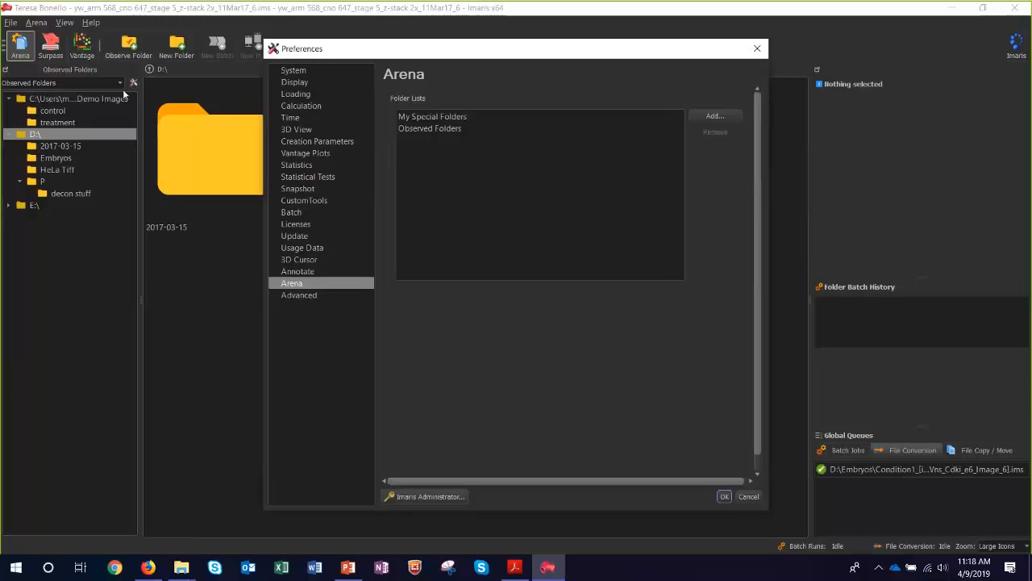
{"action": "left_click", "coordinate": [465, 118]}
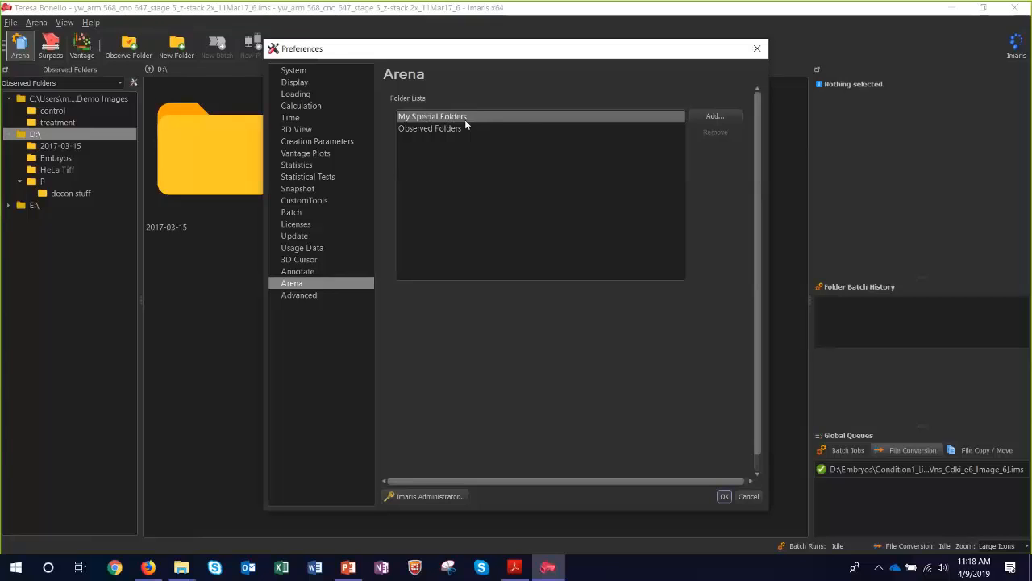
{"action": "left_click", "coordinate": [709, 118]}
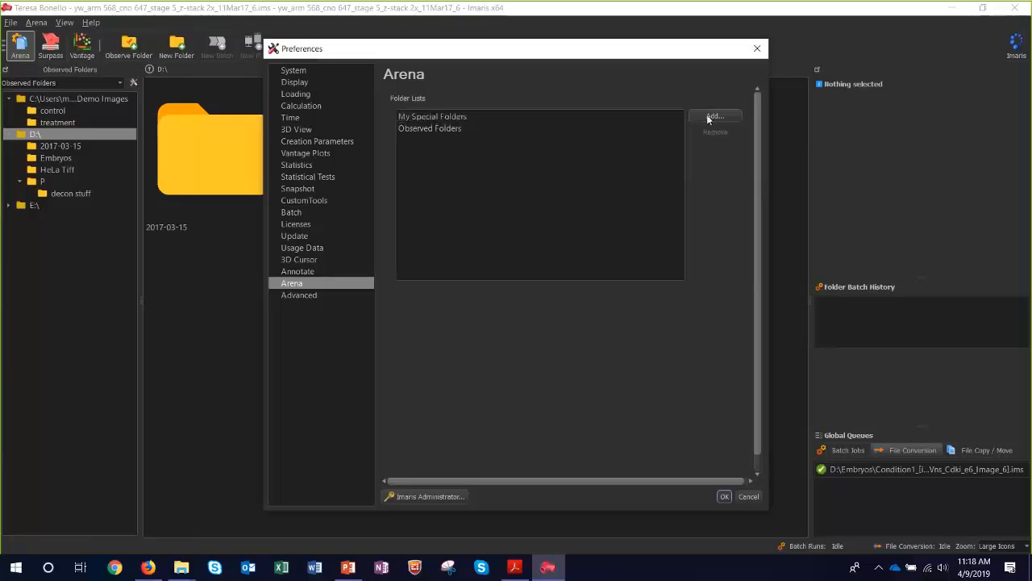
{"action": "type", "text": "Meredith Best Images"}
{"action": "key", "text": "Return"}
{"action": "left_click", "coordinate": [725, 496]}
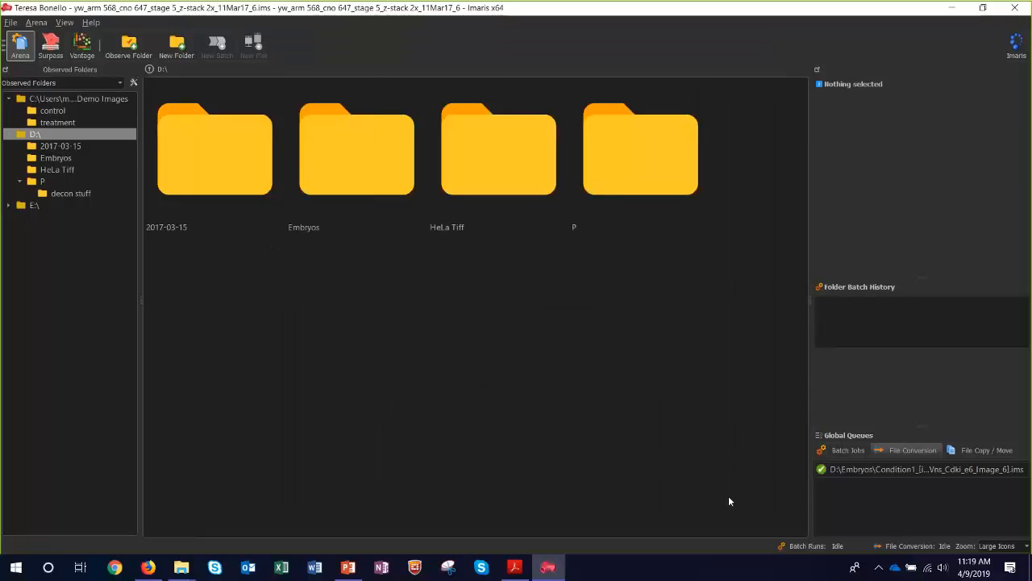
Switch to the new "Best Images" folder list and add the DATA (D:) drive as an expanded observed folder.
{"action": "left_click", "coordinate": [104, 84]}
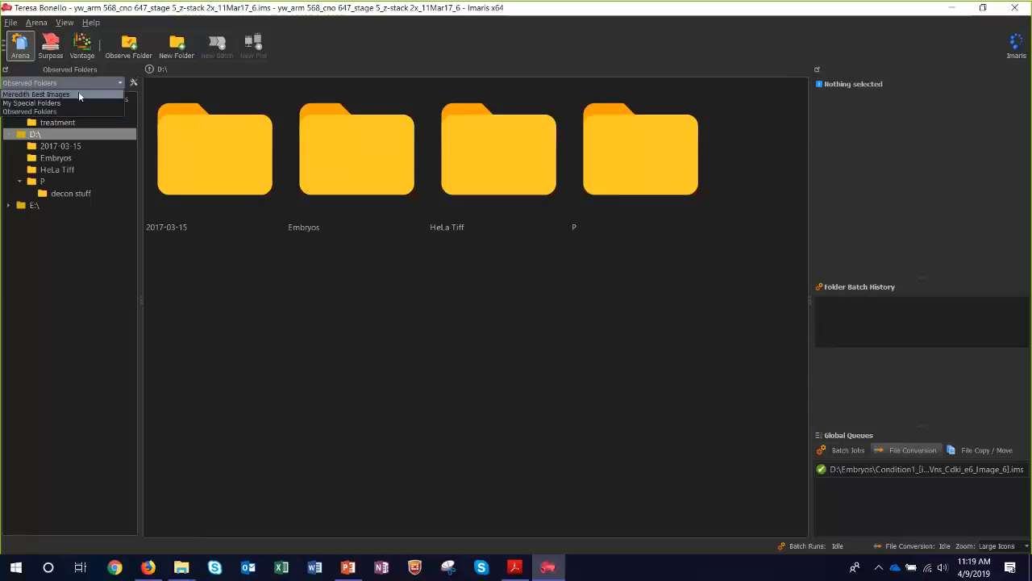
{"action": "left_click", "coordinate": [78, 94]}
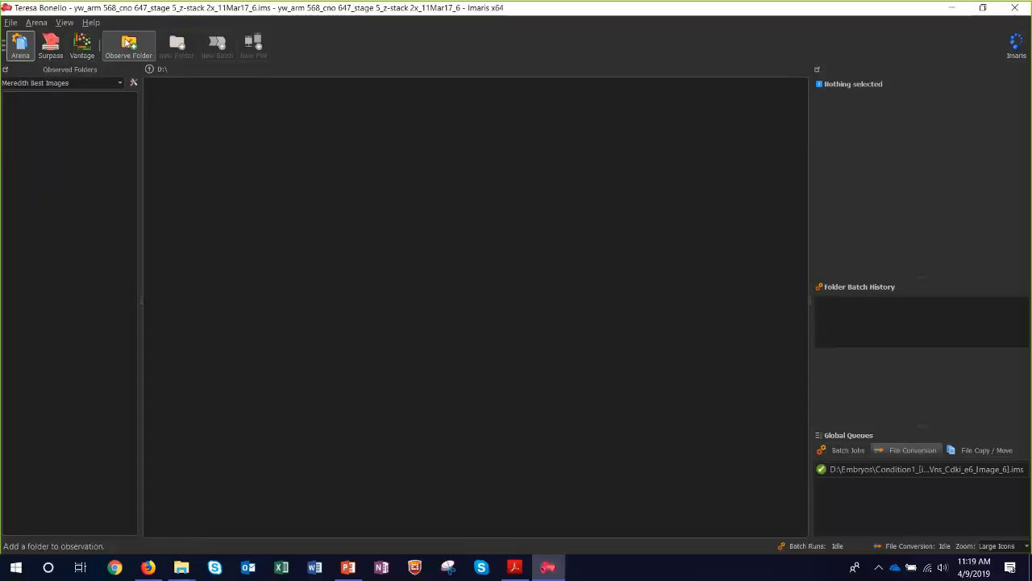
{"action": "left_click", "coordinate": [146, 52]}
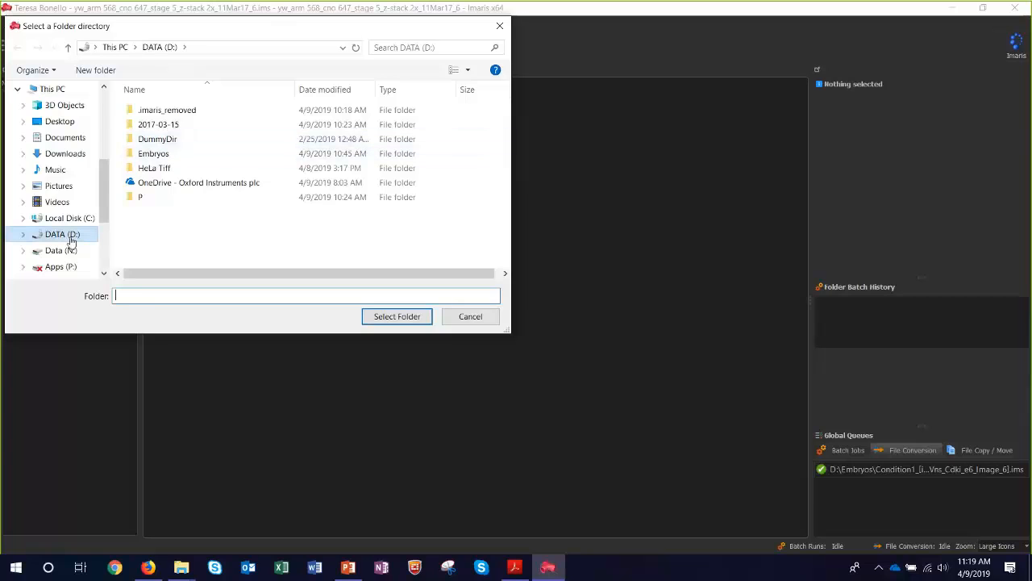
{"action": "left_click", "coordinate": [53, 89]}
{"action": "scroll", "coordinate": [232, 192], "scroll_direction": "down", "scroll_amount": 3}
{"action": "scroll", "coordinate": [232, 192], "scroll_direction": "down", "scroll_amount": 3}
{"action": "left_click", "coordinate": [226, 129]}
{"action": "left_click", "coordinate": [395, 320]}
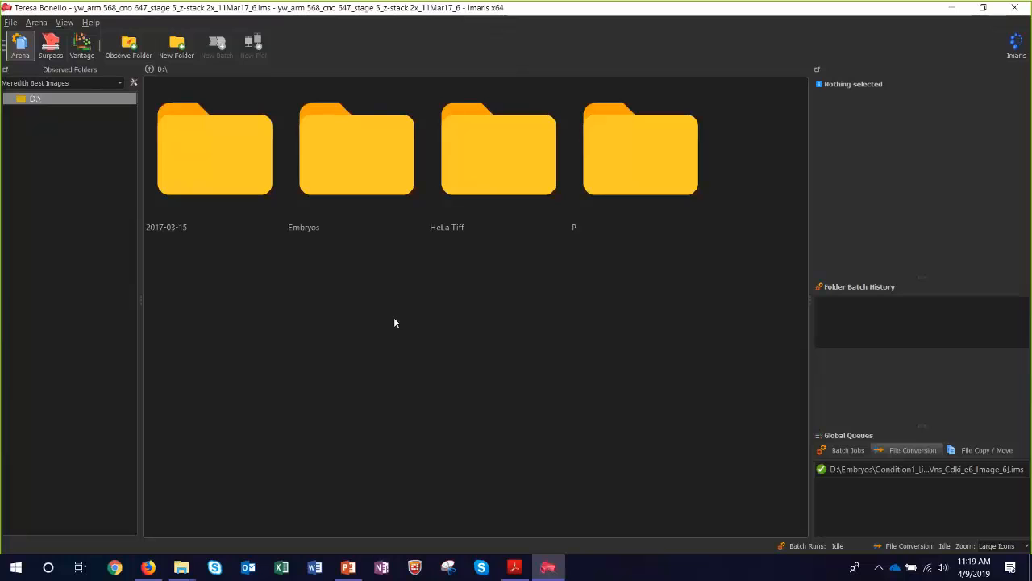
{"action": "left_click", "coordinate": [9, 99]}
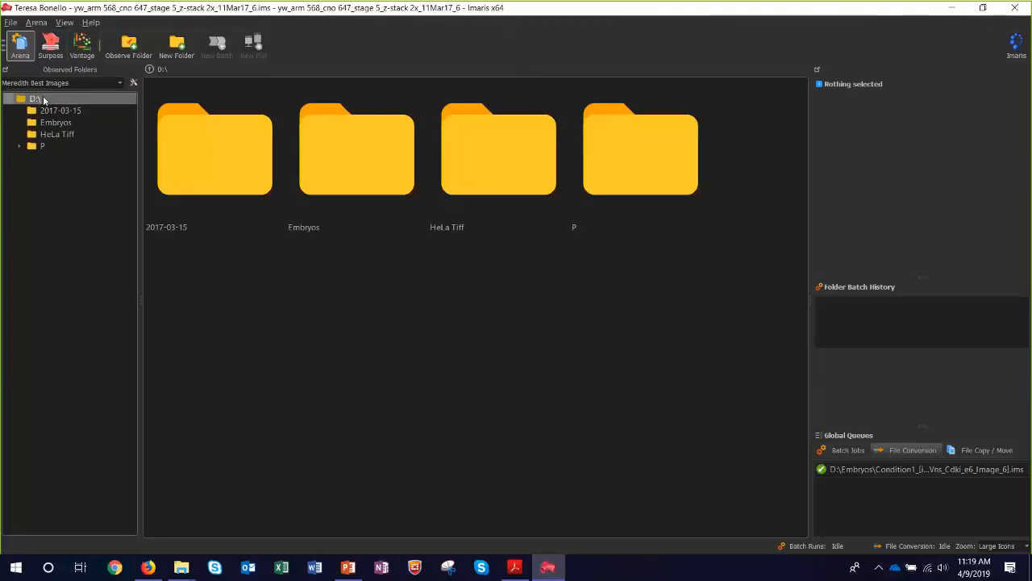
Remove the 2017-03-15 folder from Arena.
{"action": "right_click", "coordinate": [207, 160]}
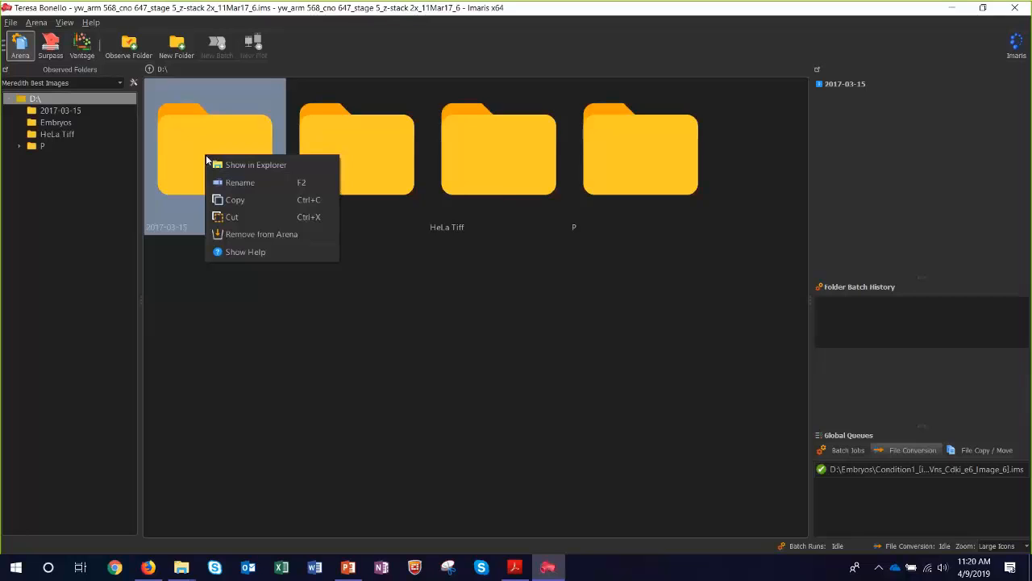
{"action": "left_click", "coordinate": [247, 235]}
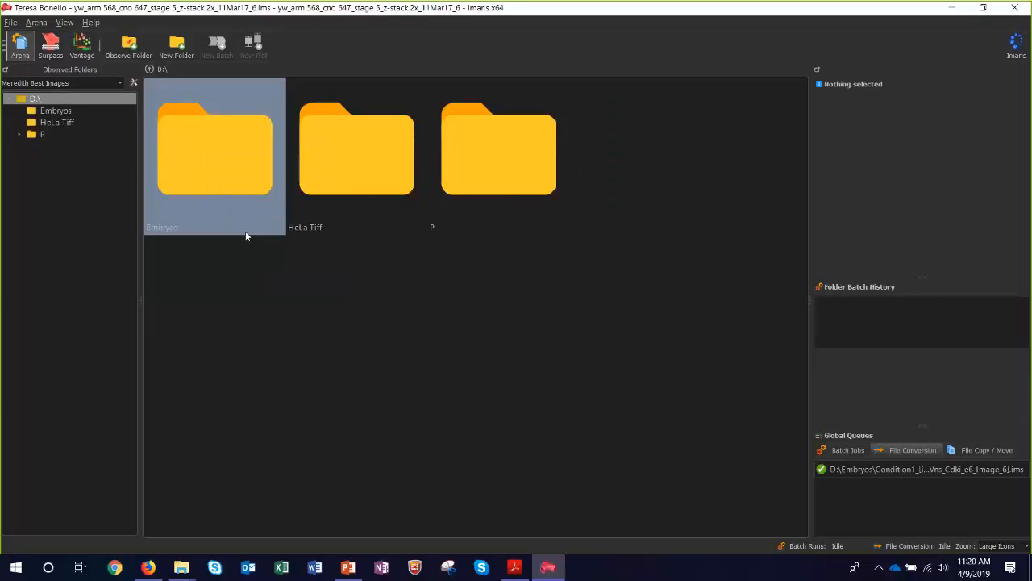
Restore the 2017-03-15 folder from the shown removed items, and hide removed items again.
{"action": "left_click", "coordinate": [44, 25]}
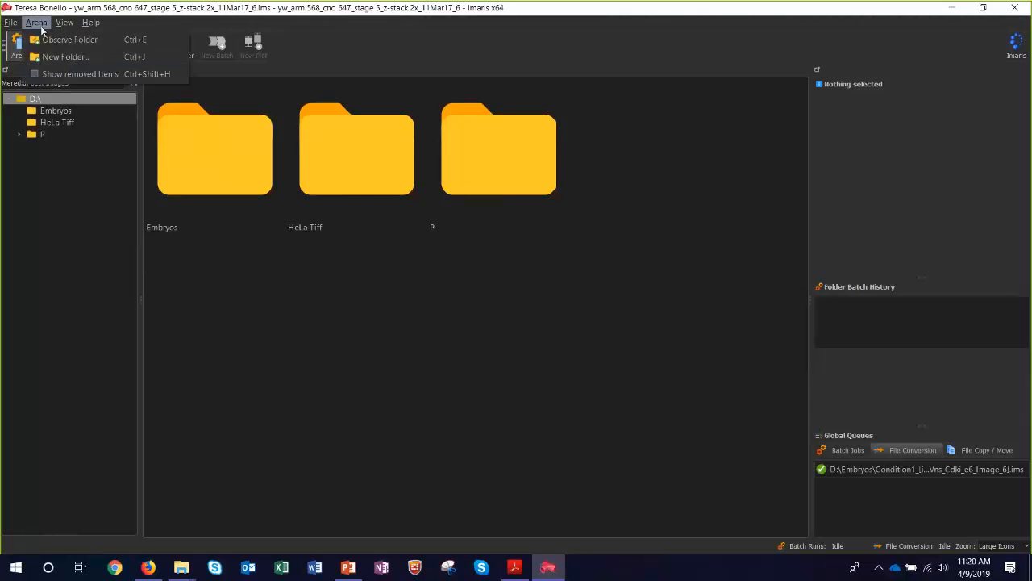
{"action": "left_click", "coordinate": [55, 74]}
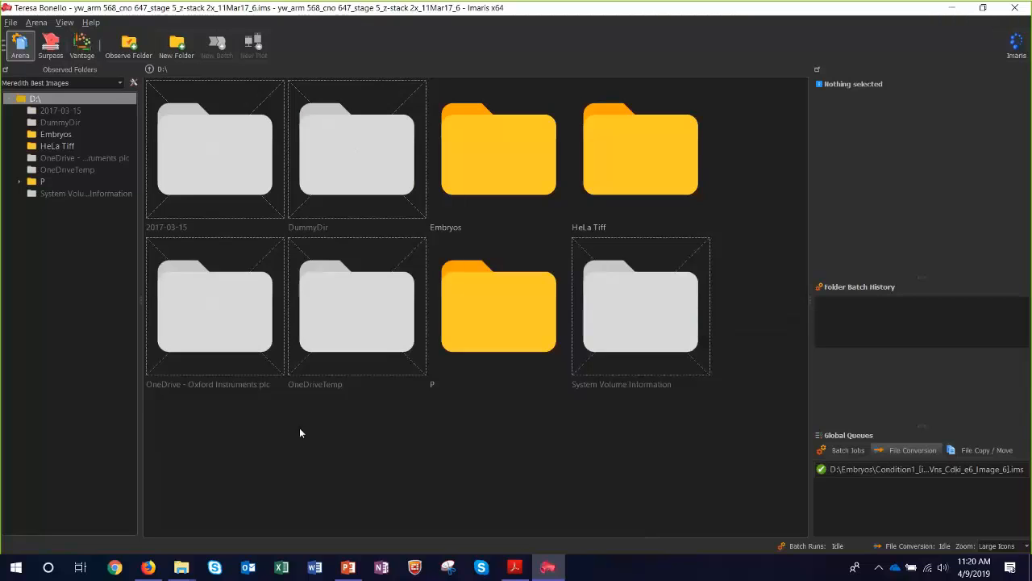
{"action": "right_click", "coordinate": [187, 170]}
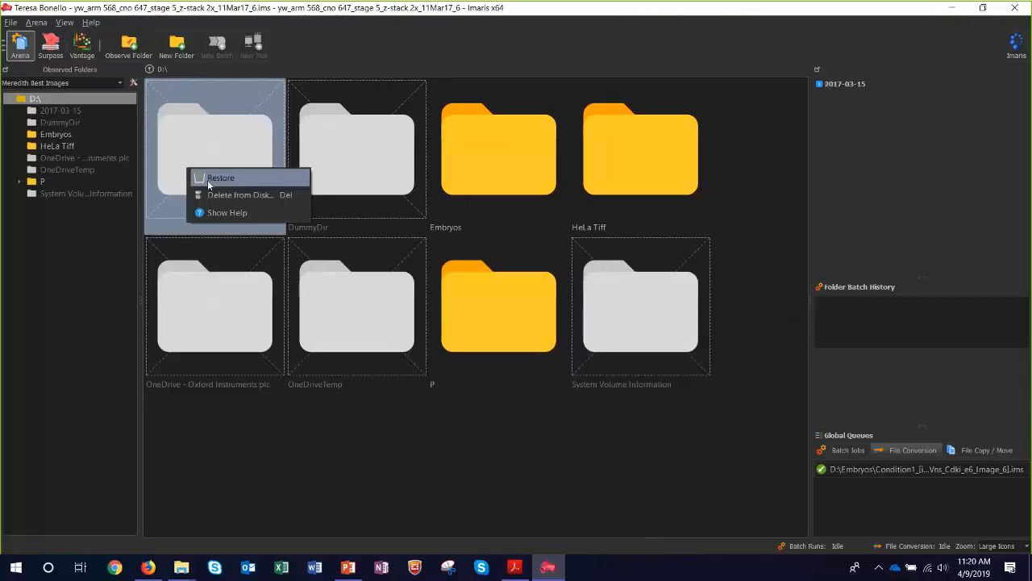
{"action": "left_click", "coordinate": [220, 177]}
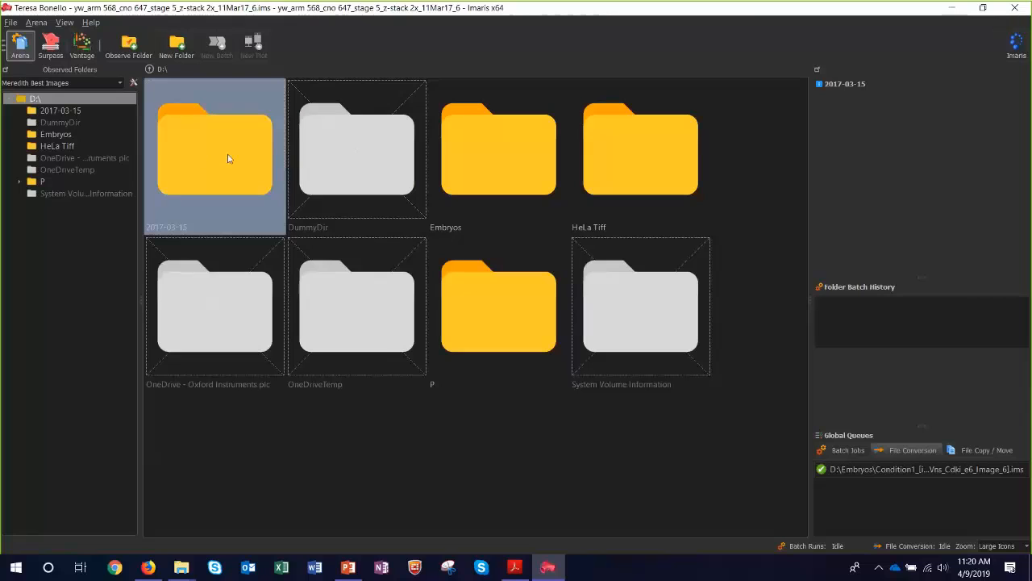
{"action": "left_click", "coordinate": [37, 22]}
{"action": "left_click", "coordinate": [45, 69]}
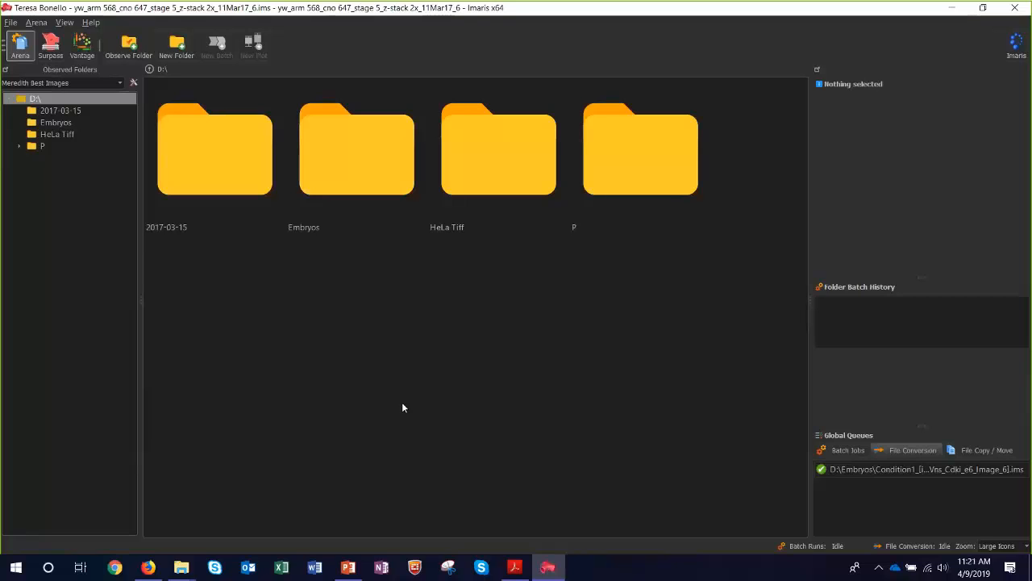
{"action": "left_click", "coordinate": [239, 191]}
{"action": "right_click", "coordinate": [241, 189]}
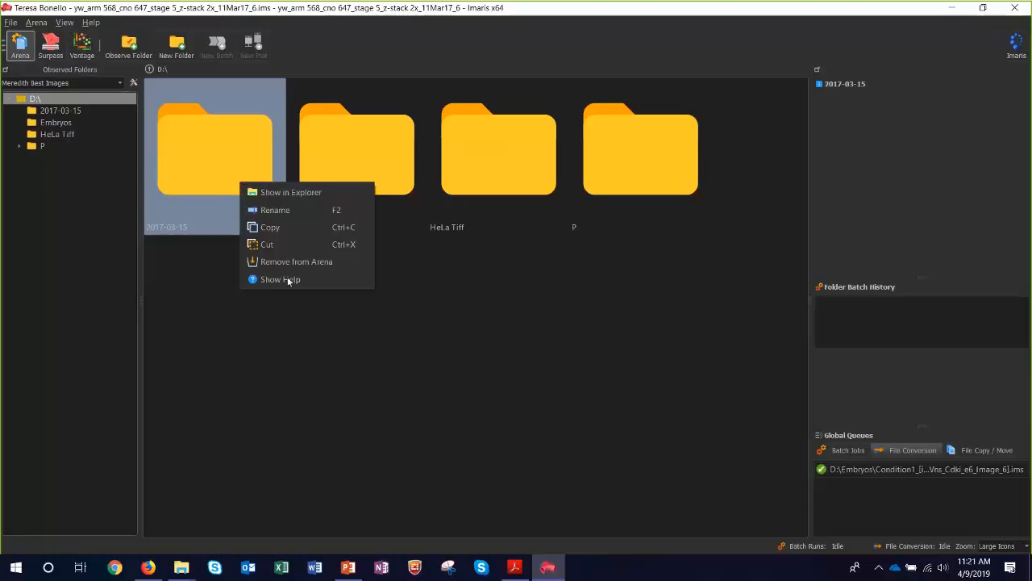
{"action": "left_click", "coordinate": [282, 330]}
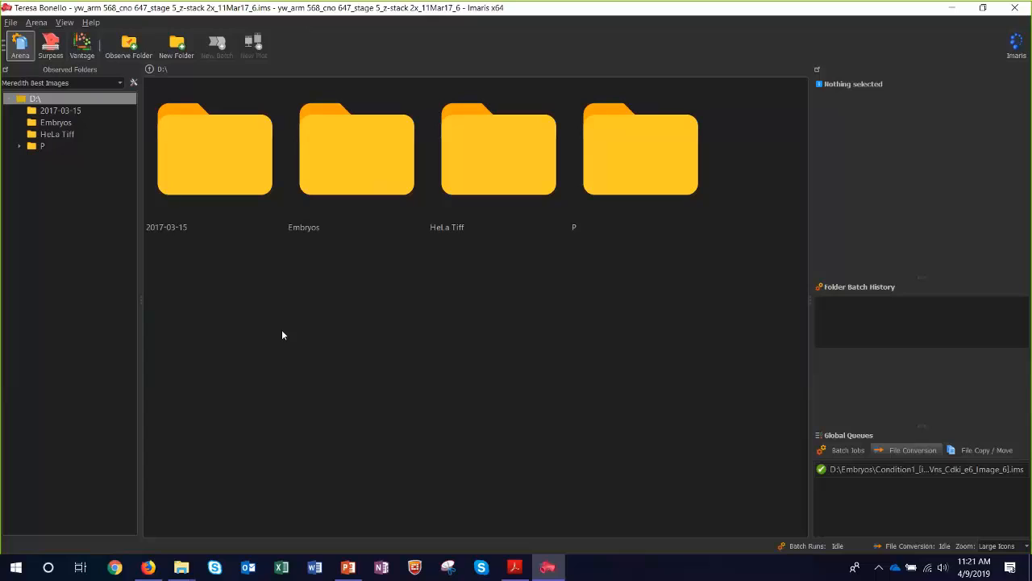
Open the HeLa Tiff folder and show HeLaCell_T00_C0_Z000.tif in File Explorer, with that window moved beside the Arena thumbnail.
{"action": "double_click", "coordinate": [486, 143]}
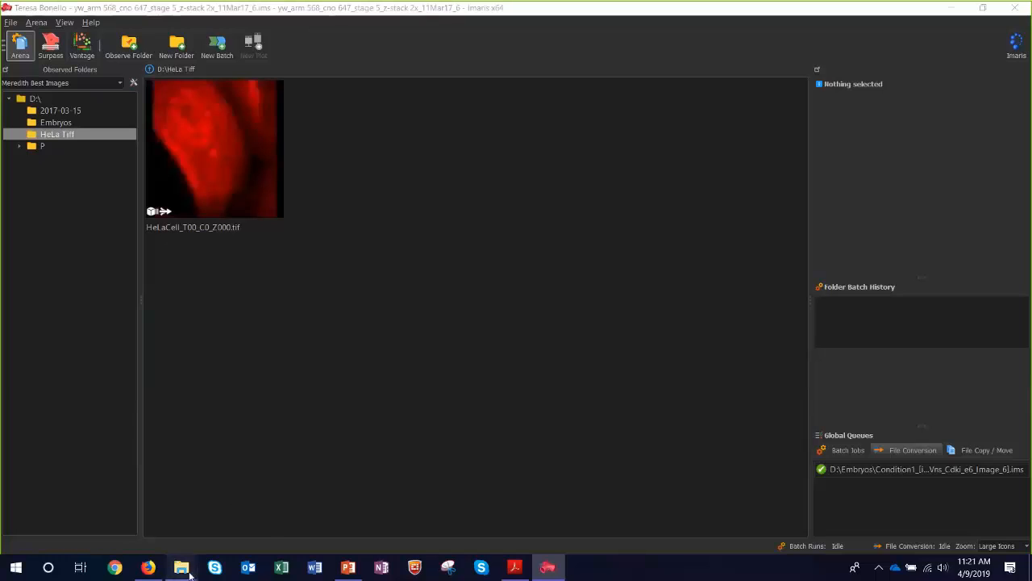
{"action": "mouse_move", "coordinate": [188, 572]}
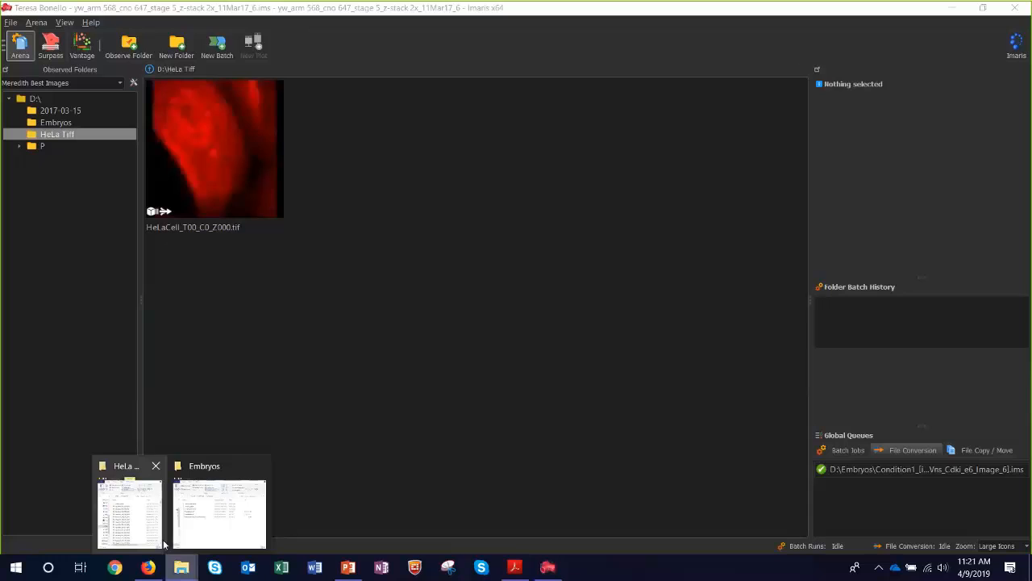
{"action": "right_click", "coordinate": [219, 169]}
{"action": "left_click", "coordinate": [259, 175]}
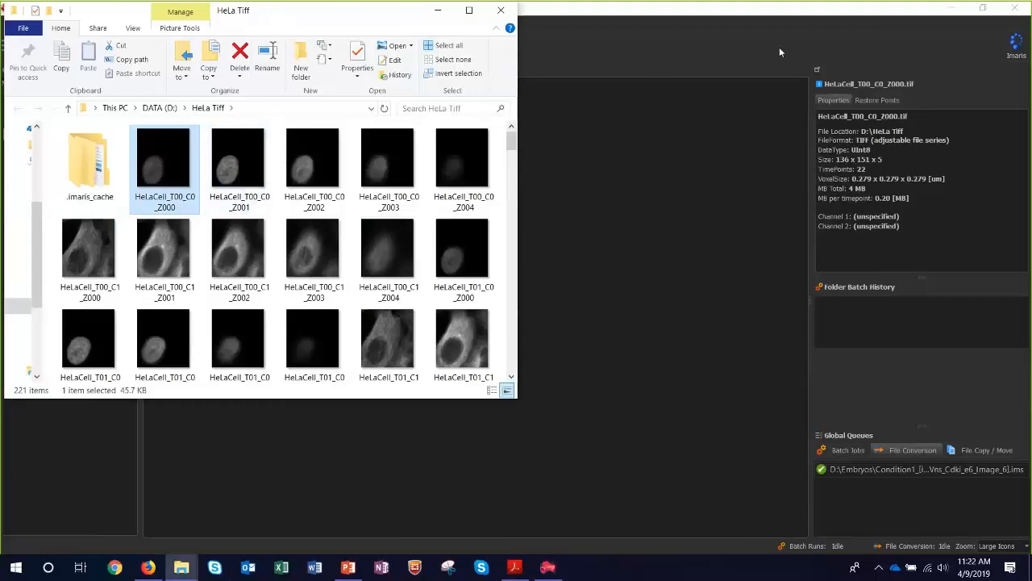
{"action": "left_click_drag", "start_coordinate": [267, 10], "coordinate": [779, 46]}
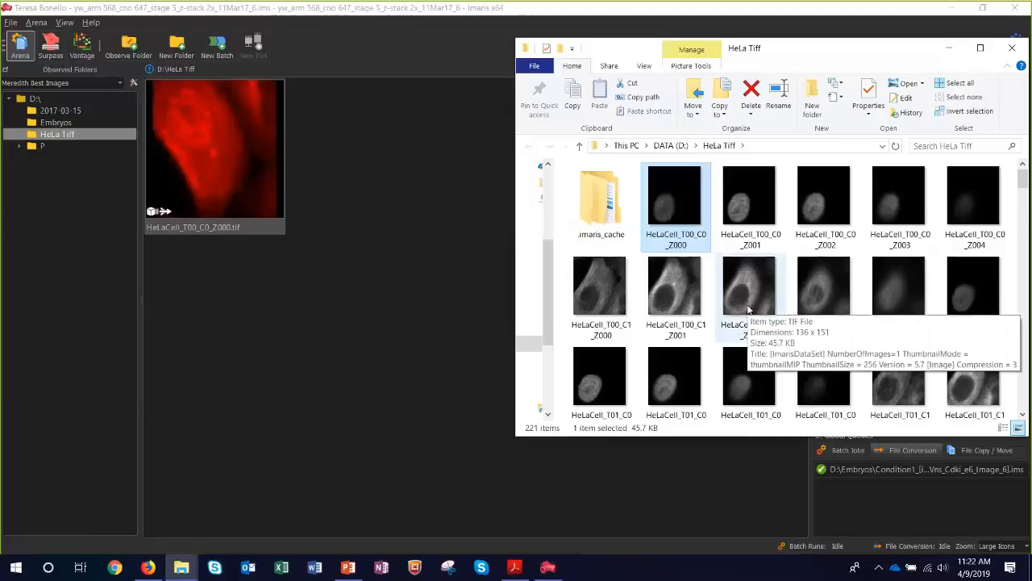
Look through the HeLaCell TIFF files in the HeLa Tiff folder down to the end, and return to the Arena.
{"action": "scroll", "coordinate": [749, 310], "scroll_direction": "down", "scroll_amount": 1}
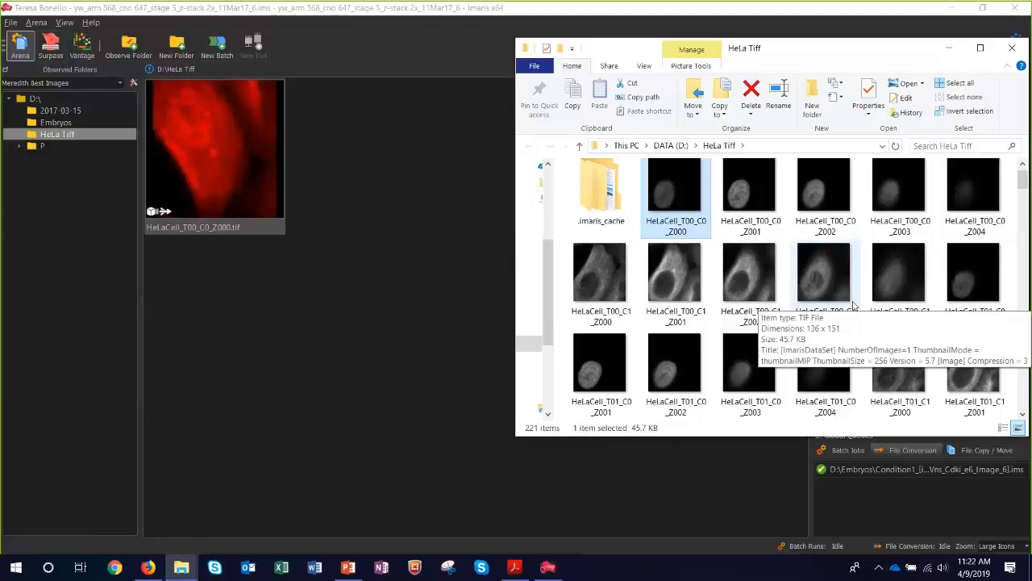
{"action": "scroll", "coordinate": [854, 305], "scroll_direction": "down", "scroll_amount": 10}
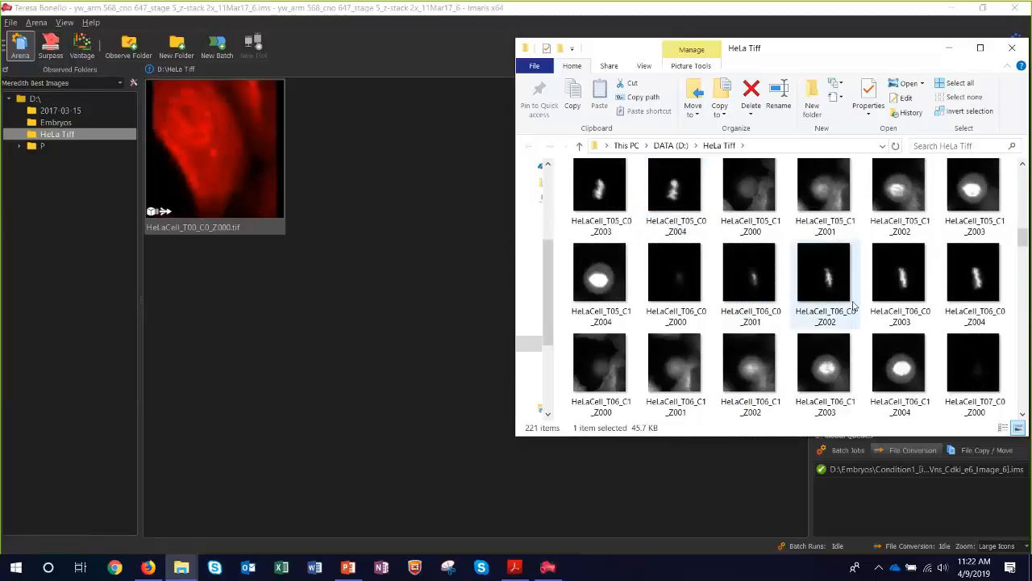
{"action": "scroll", "coordinate": [853, 305], "scroll_direction": "down", "scroll_amount": 8}
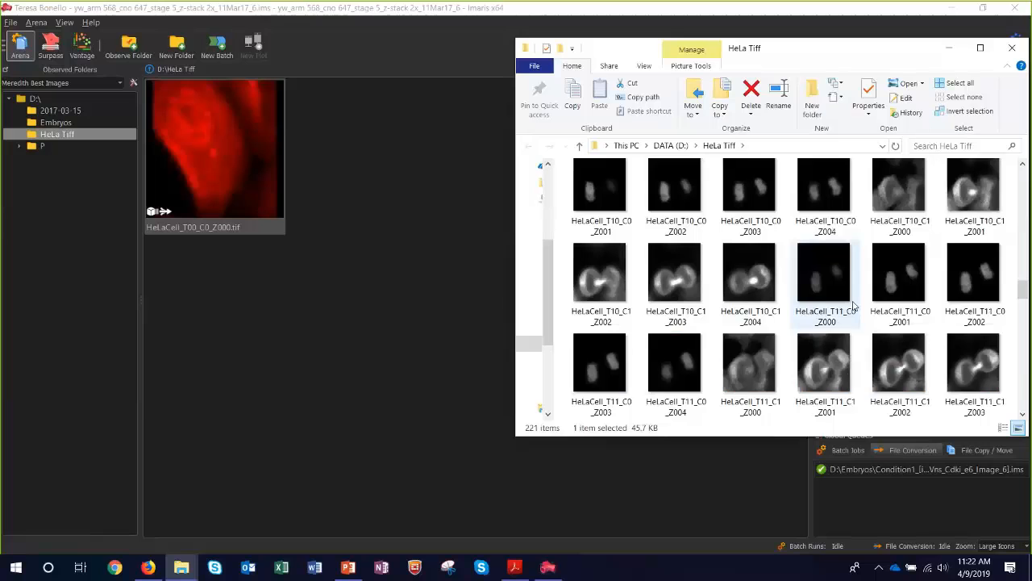
{"action": "scroll", "coordinate": [853, 305], "scroll_direction": "down", "scroll_amount": 8}
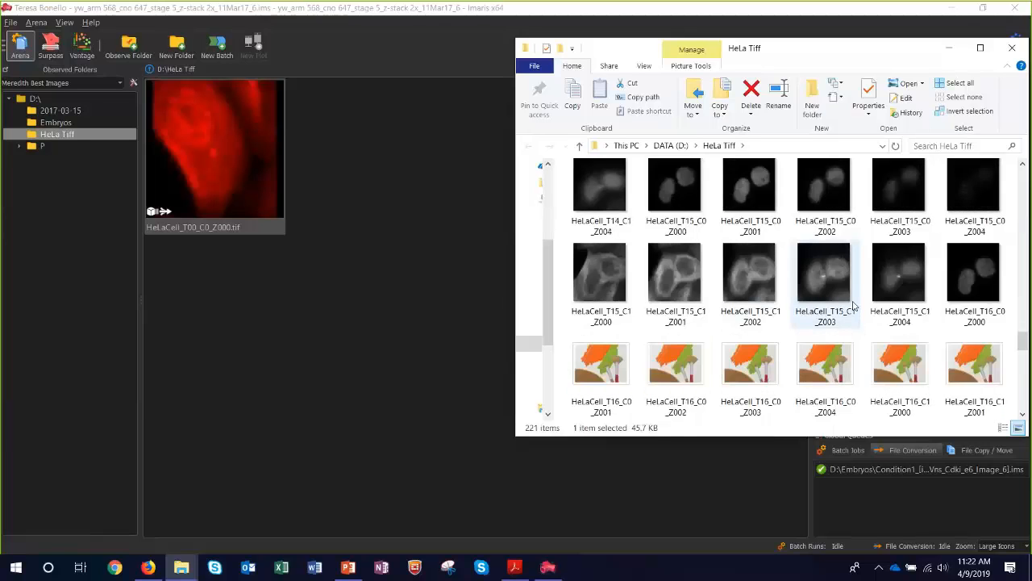
{"action": "scroll", "coordinate": [854, 305], "scroll_direction": "down", "scroll_amount": 3}
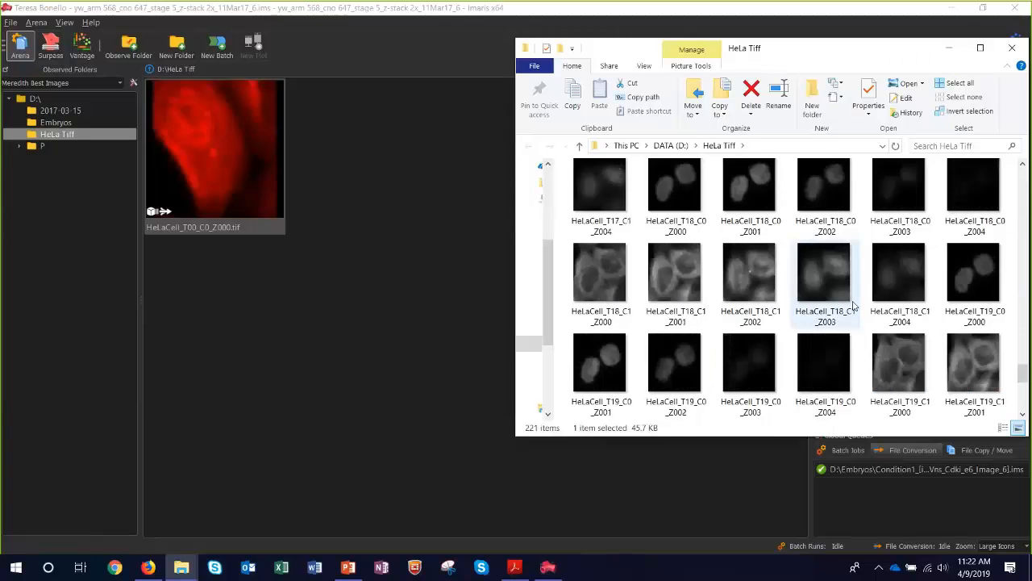
{"action": "scroll", "coordinate": [853, 305], "scroll_direction": "down", "scroll_amount": 4}
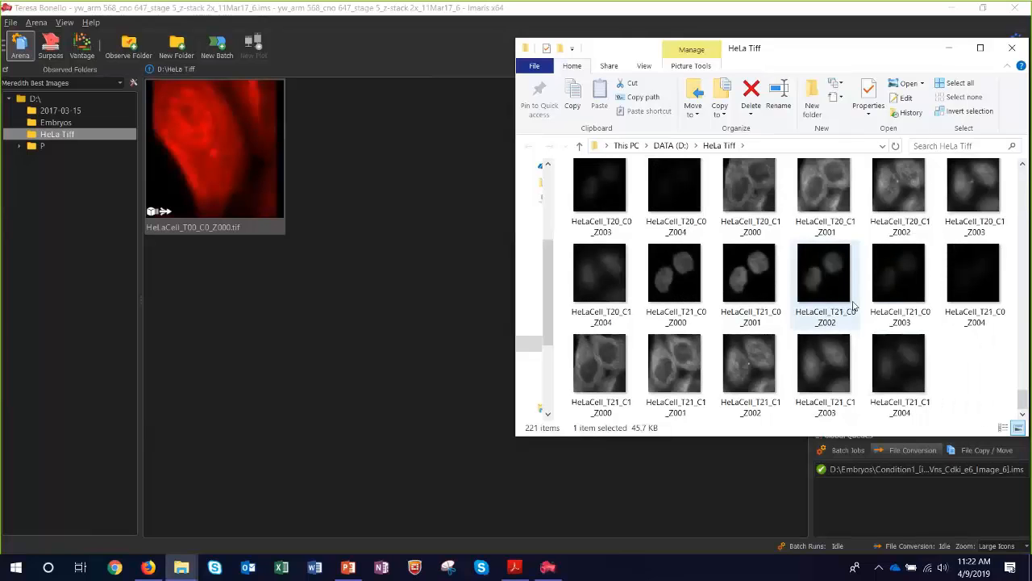
{"action": "left_click", "coordinate": [370, 403]}
{"action": "mouse_move", "coordinate": [246, 238]}
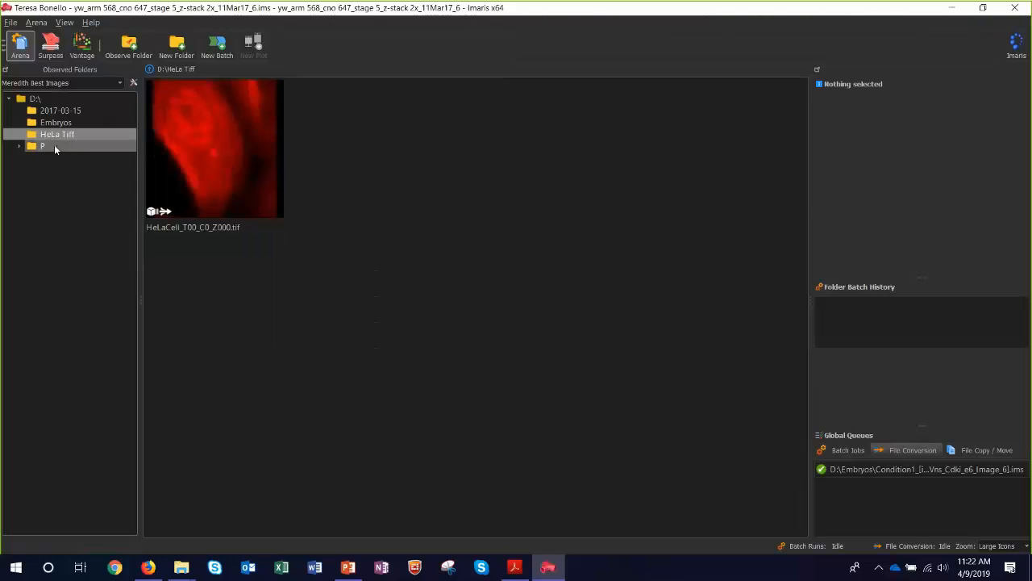
Open the Embryos folder in Arena, locate Condition1.lif in the Embryos File Explorer window, and return to the Arena thumbnails.
{"action": "left_click", "coordinate": [54, 124]}
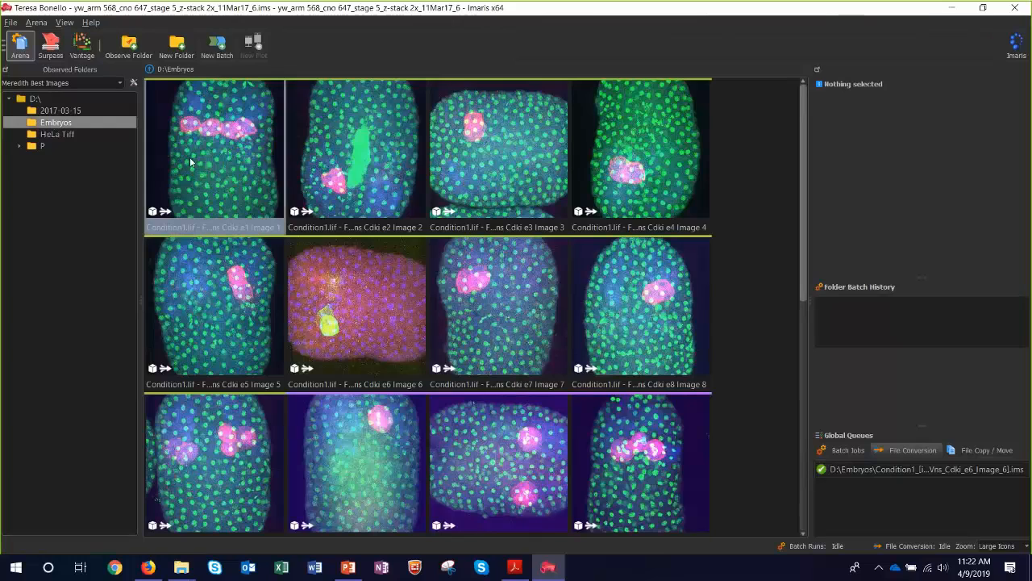
{"action": "mouse_move", "coordinate": [190, 160]}
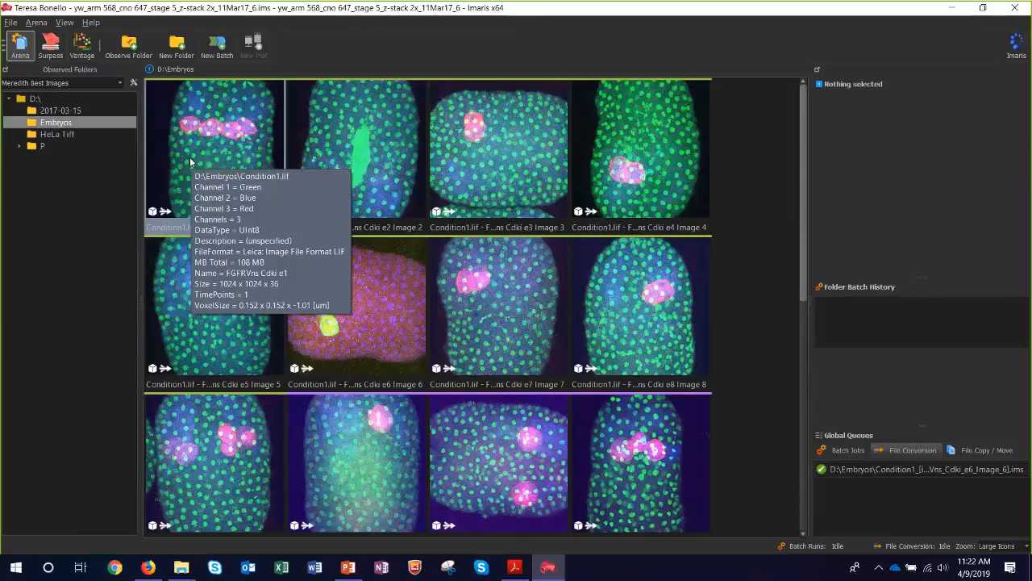
{"action": "mouse_move", "coordinate": [181, 567]}
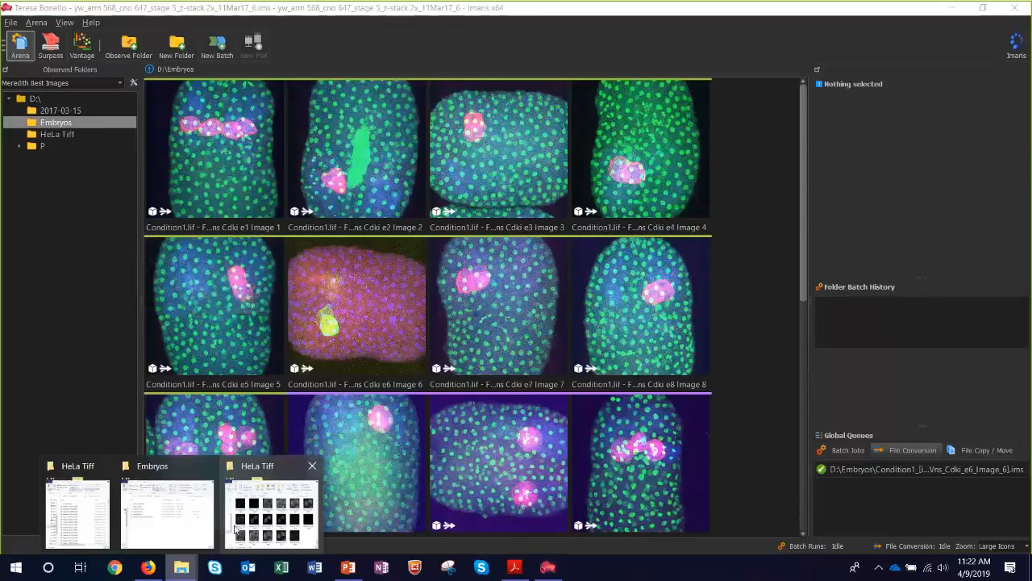
{"action": "left_click", "coordinate": [171, 513]}
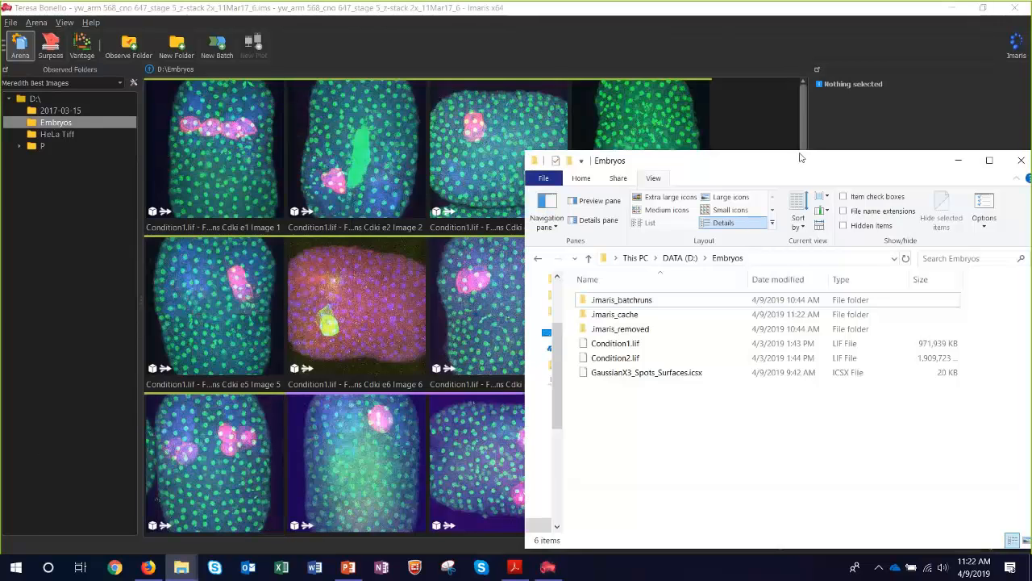
{"action": "left_click_drag", "start_coordinate": [791, 160], "coordinate": [780, 72]}
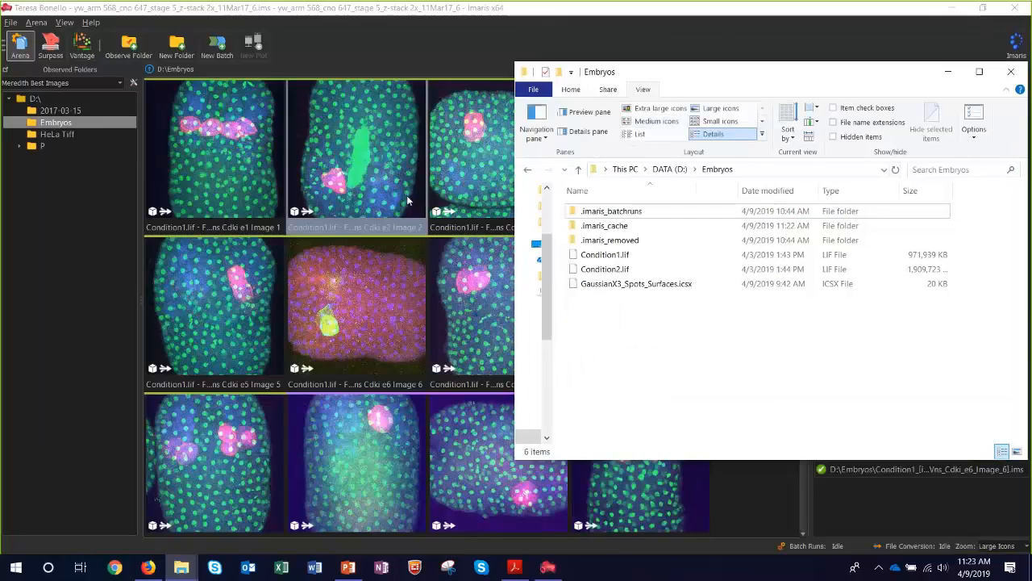
{"action": "left_click", "coordinate": [622, 256]}
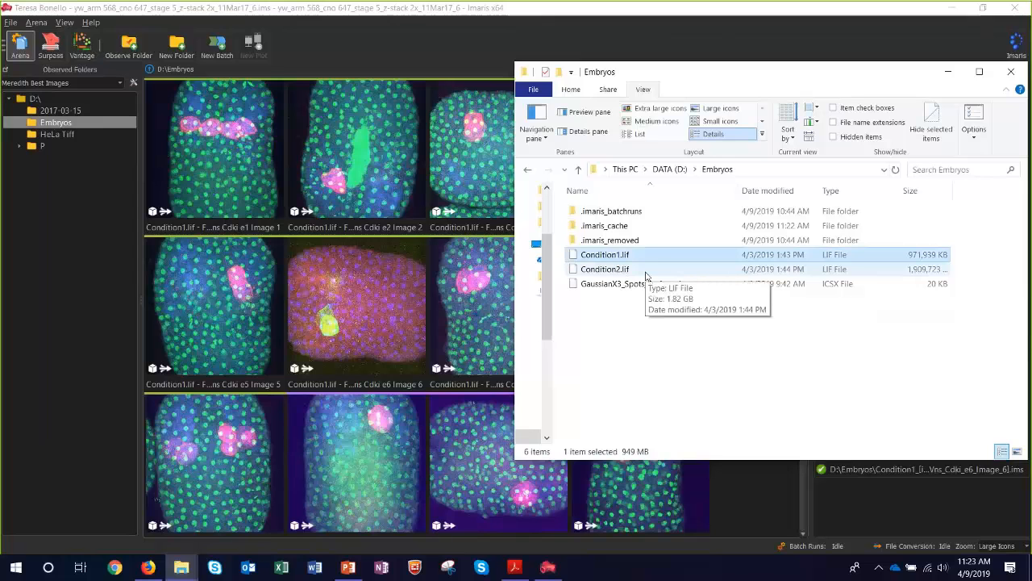
{"action": "left_click", "coordinate": [420, 221]}
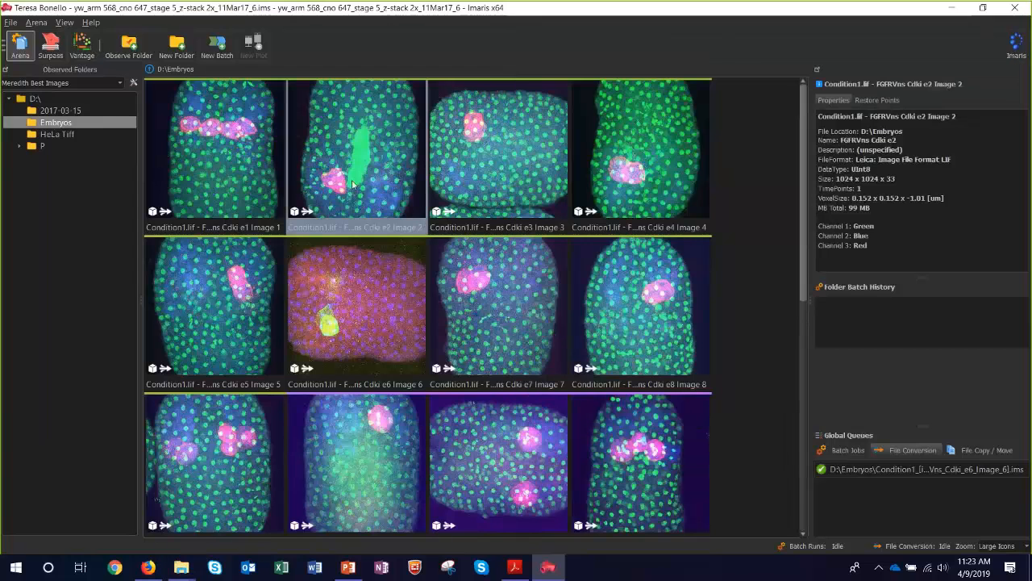
Browse the Embryos thumbnails from the Condition1.lif images through to the last Condition2.lif image and back to the start.
{"action": "mouse_move", "coordinate": [586, 255]}
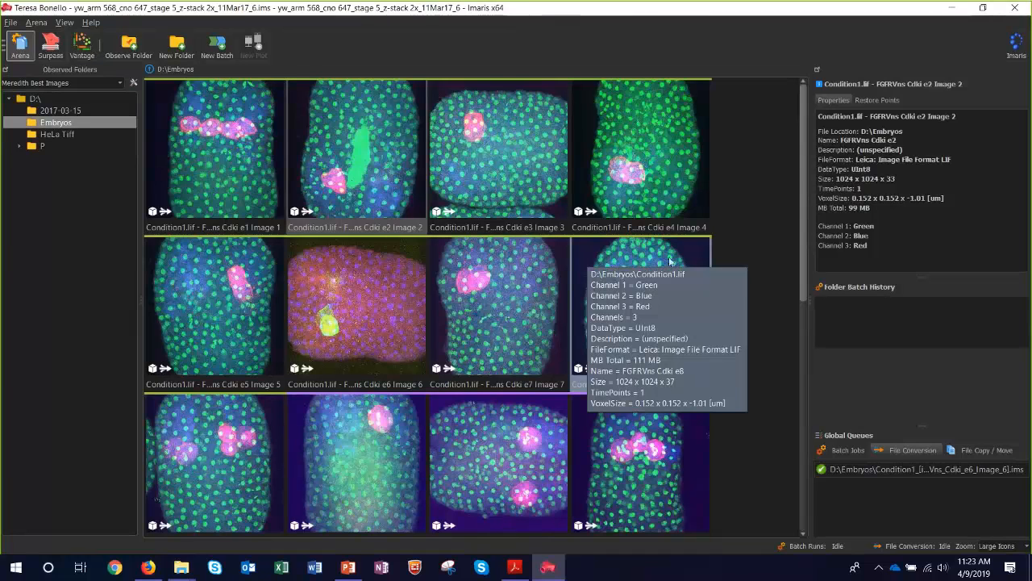
{"action": "left_click", "coordinate": [764, 226]}
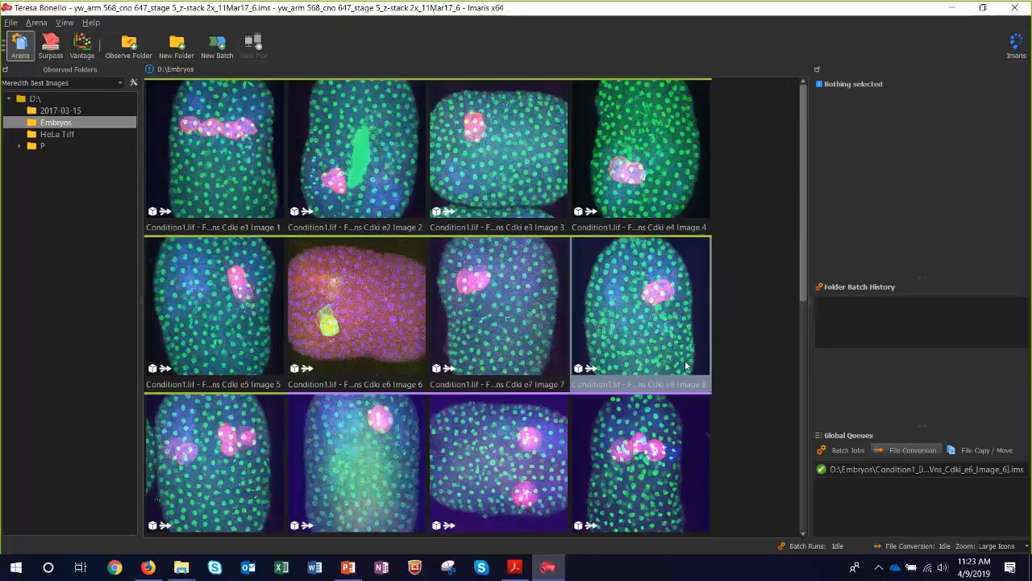
{"action": "mouse_move", "coordinate": [686, 366]}
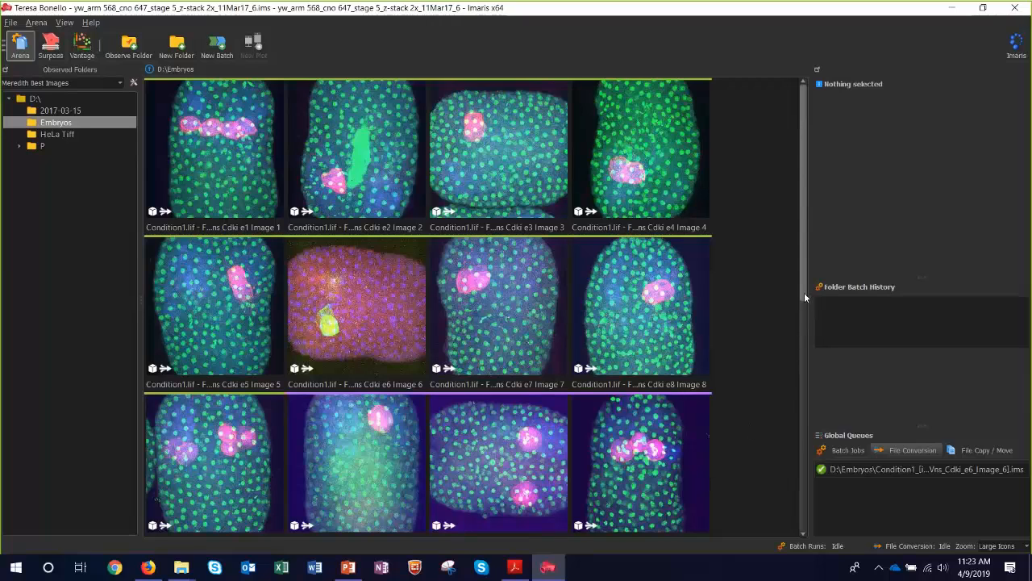
{"action": "left_click_drag", "start_coordinate": [802, 283], "coordinate": [801, 532]}
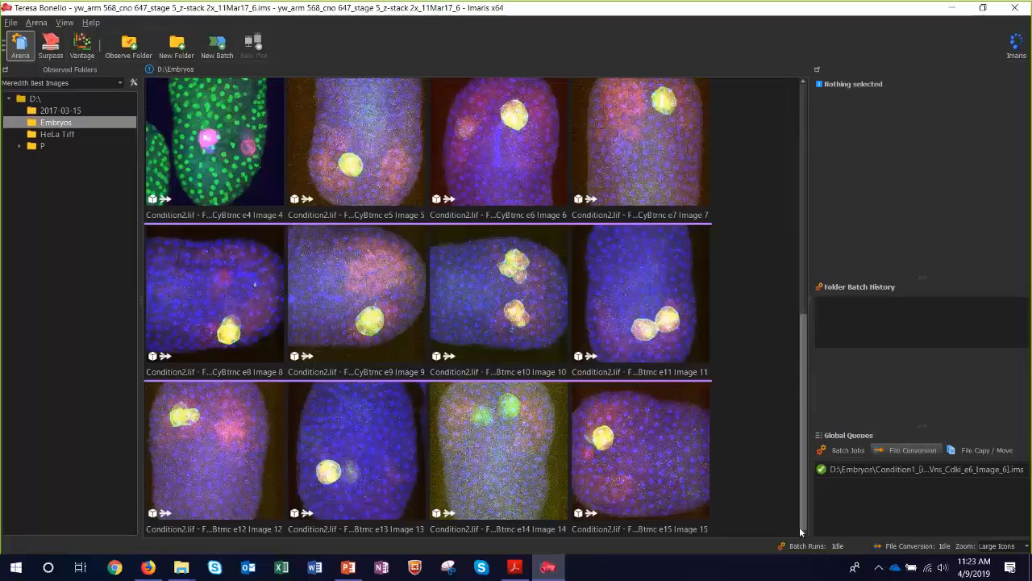
{"action": "left_click", "coordinate": [805, 249]}
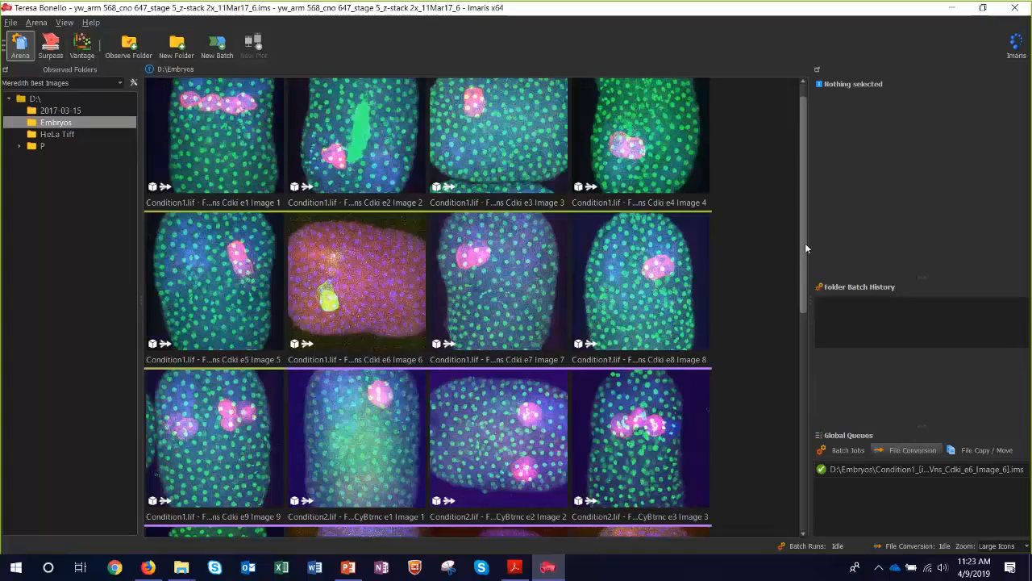
{"action": "scroll", "coordinate": [805, 242], "scroll_direction": "up", "scroll_amount": 1}
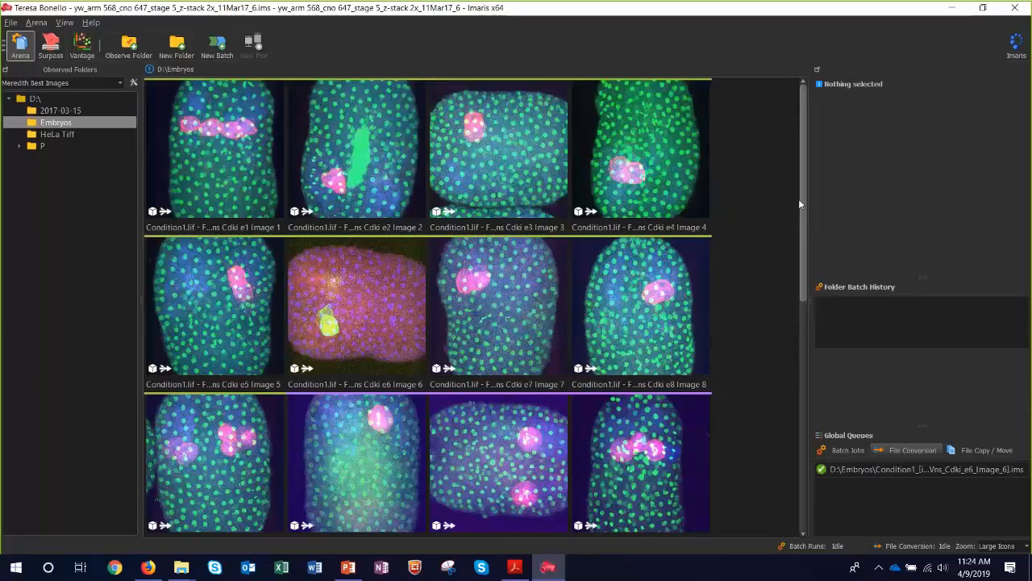
Convert the Condition1.lif e1 Image 1 to the native IMS format.
{"action": "left_click", "coordinate": [256, 187]}
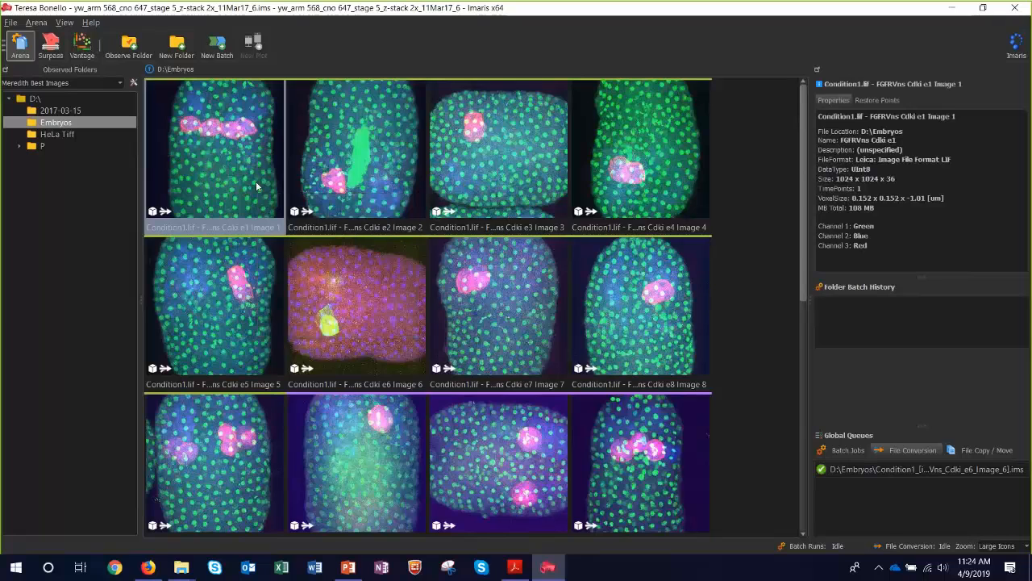
{"action": "double_click", "coordinate": [257, 187]}
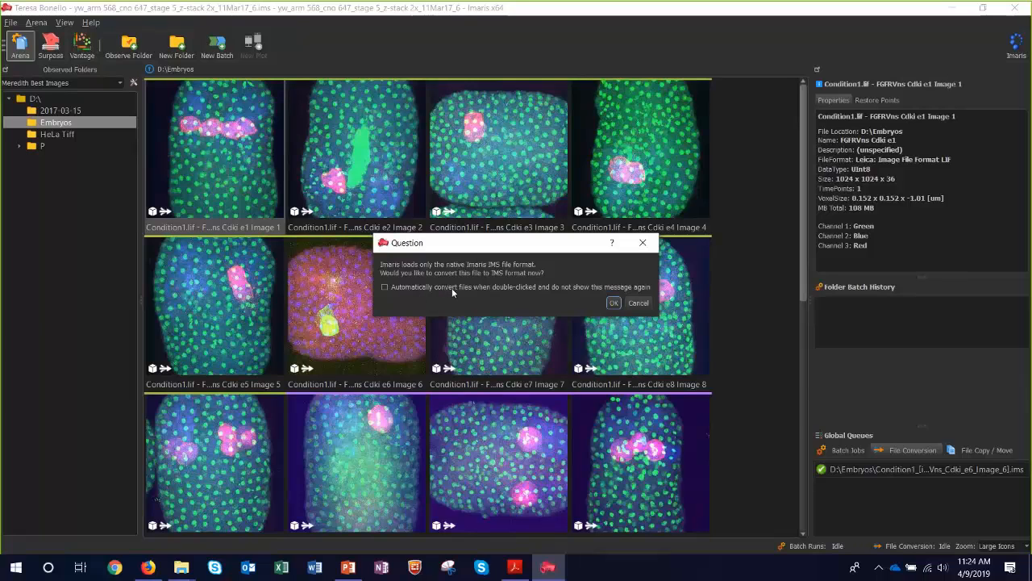
{"action": "left_click", "coordinate": [614, 304]}
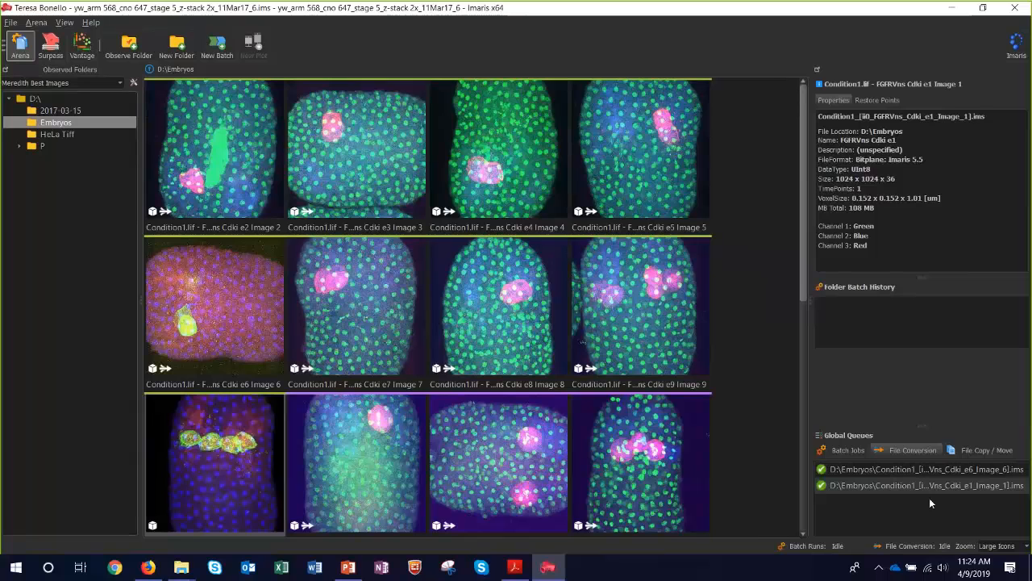
Select the remaining Condition1.lif images, e2 Image 2 through e9 Image 9, and convert them to IMS format together.
{"action": "left_click", "coordinate": [196, 120]}
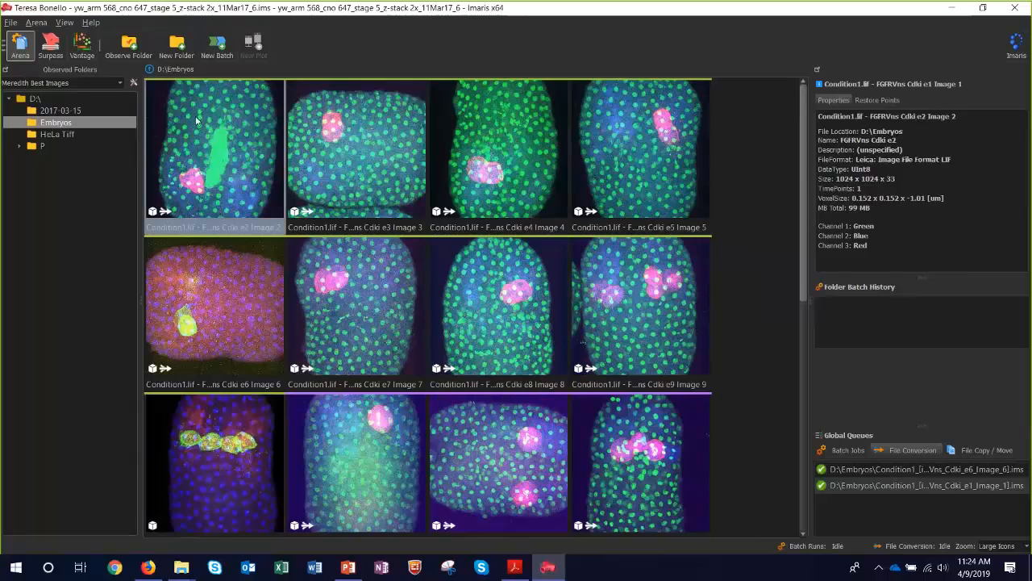
{"action": "left_click", "coordinate": [650, 308], "text": "shift"}
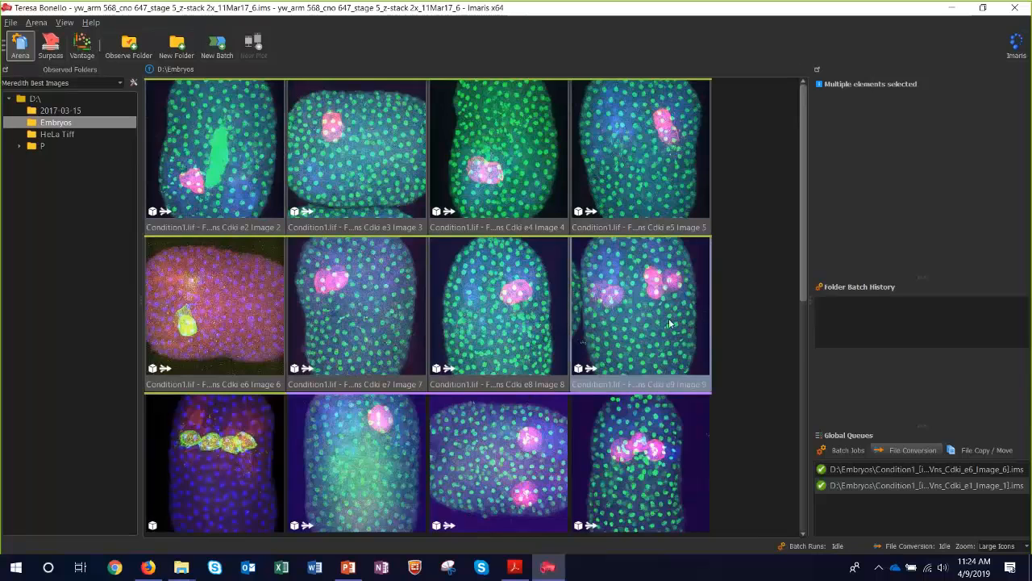
{"action": "right_click", "coordinate": [659, 322]}
{"action": "left_click", "coordinate": [693, 327]}
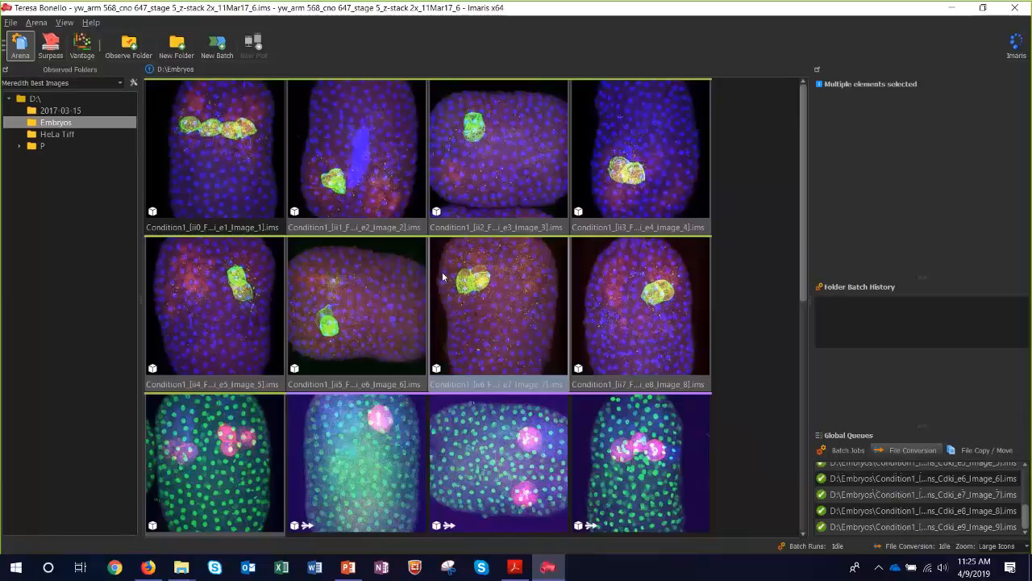
Open the converted Condition1 e1 Image 1 IMS file in the 3D view, and return to the Arena.
{"action": "left_click", "coordinate": [222, 161]}
{"action": "double_click", "coordinate": [222, 159]}
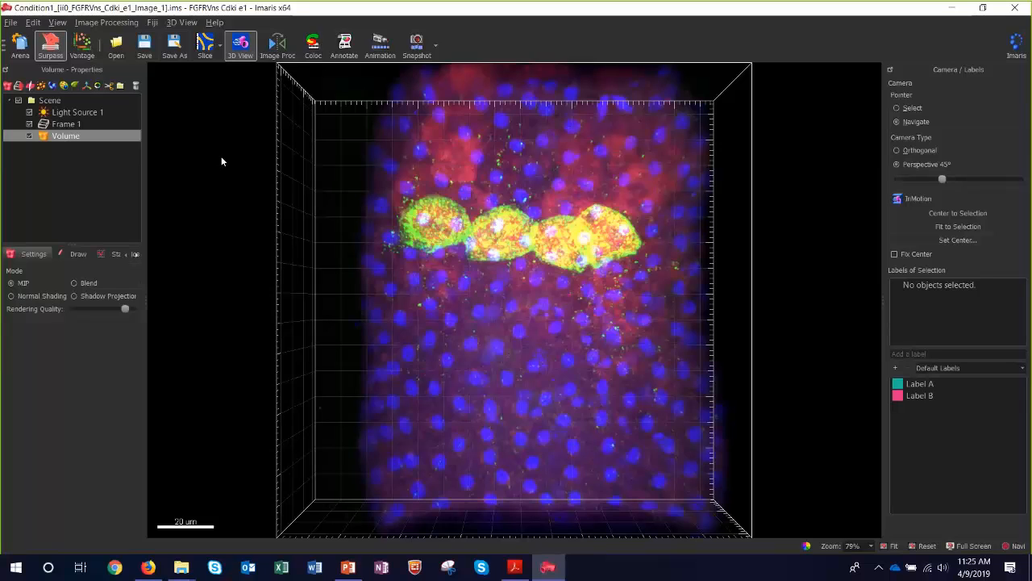
{"action": "left_click", "coordinate": [20, 46]}
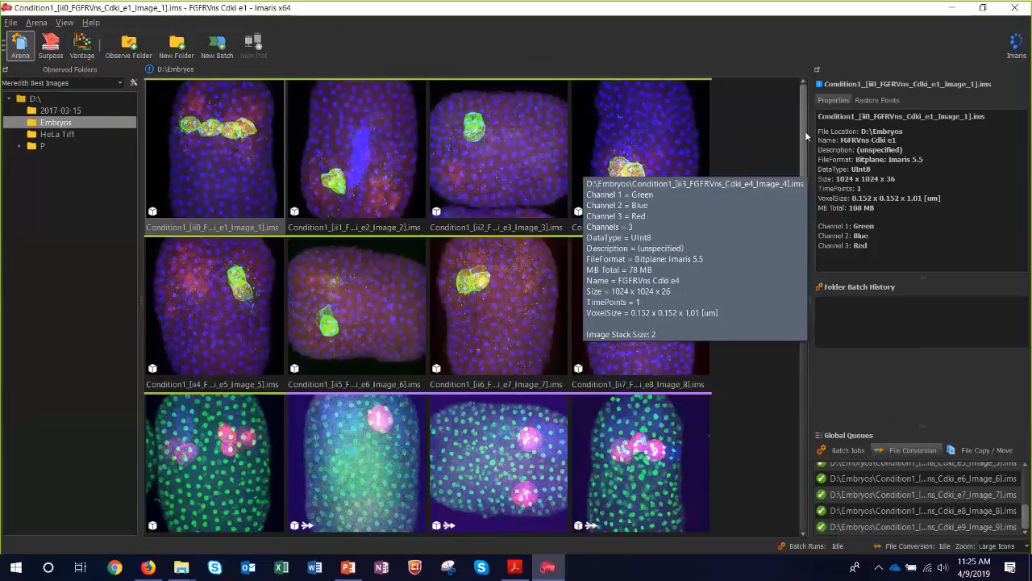
Display the available actions for the converted Condition1 e1 Image 1 in the Embryos folder.
{"action": "left_click_drag", "start_coordinate": [806, 134], "coordinate": [792, 112]}
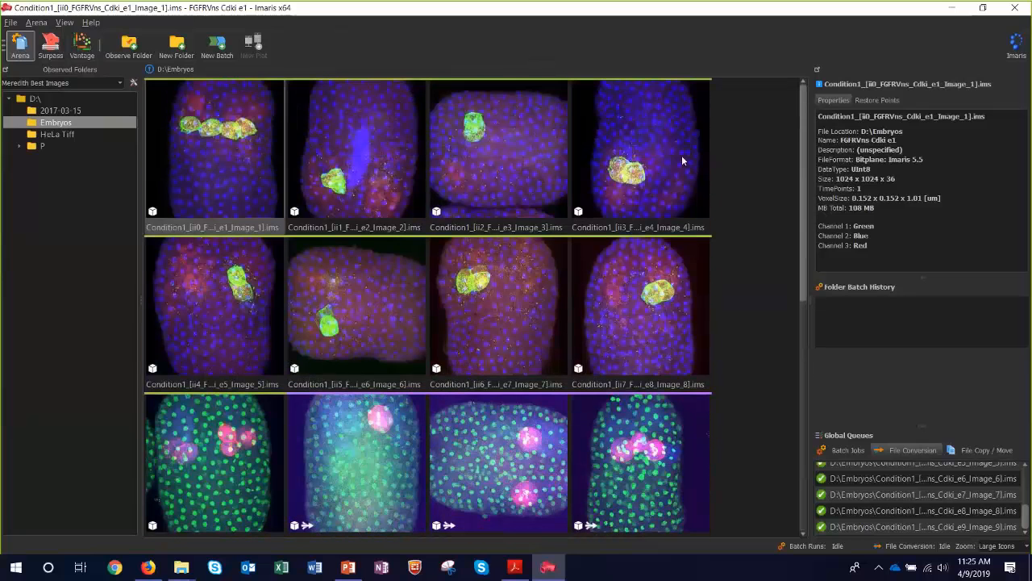
{"action": "mouse_move", "coordinate": [212, 151]}
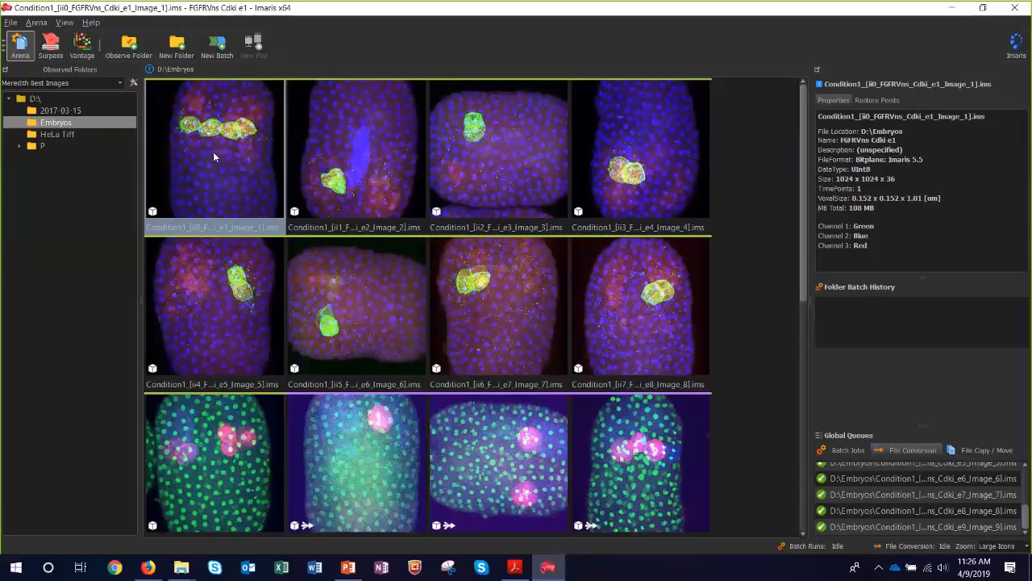
{"action": "right_click", "coordinate": [213, 153]}
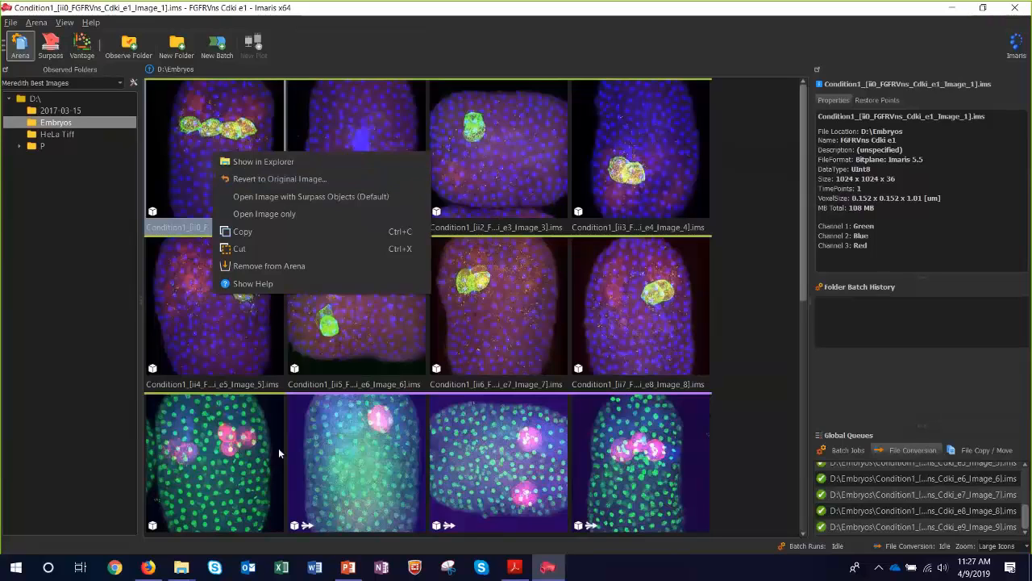
Switch to the 9.3 webinar PowerPoint, start the slide show from the Imaris 9.3 summary slide, and jump to the One Pipeline section.
{"action": "mouse_move", "coordinate": [351, 570]}
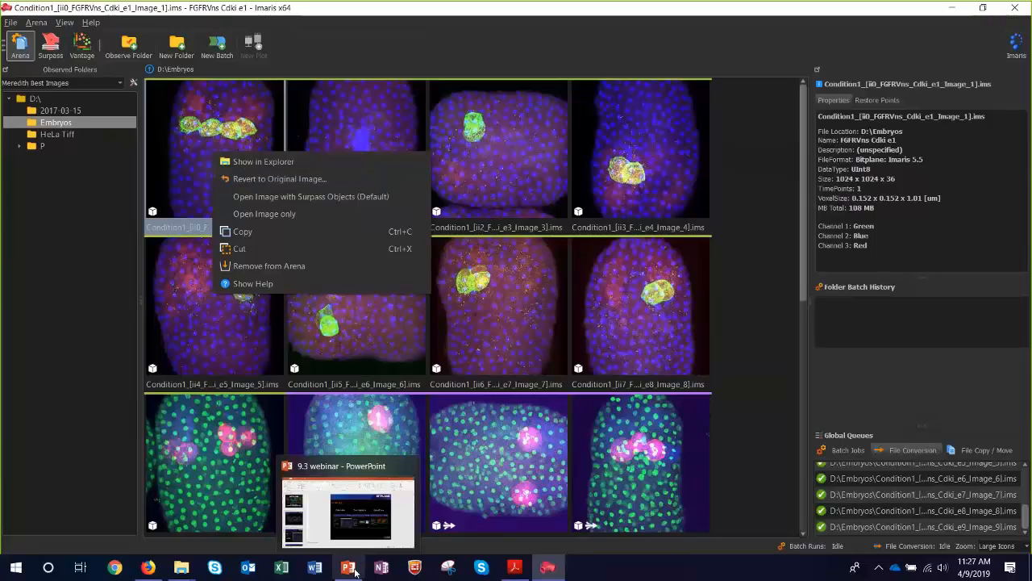
{"action": "left_click", "coordinate": [351, 567]}
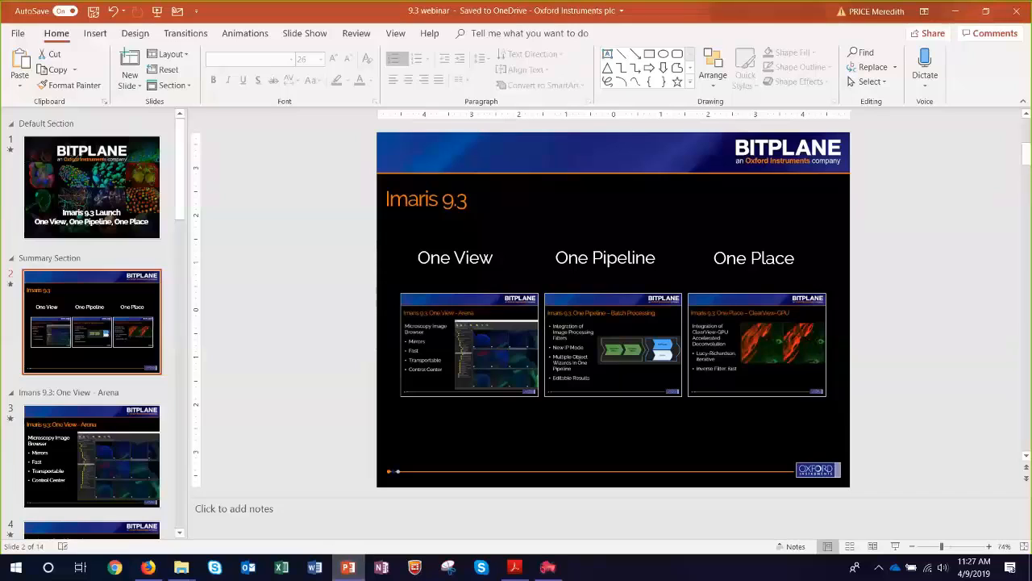
{"action": "left_click", "coordinate": [895, 546]}
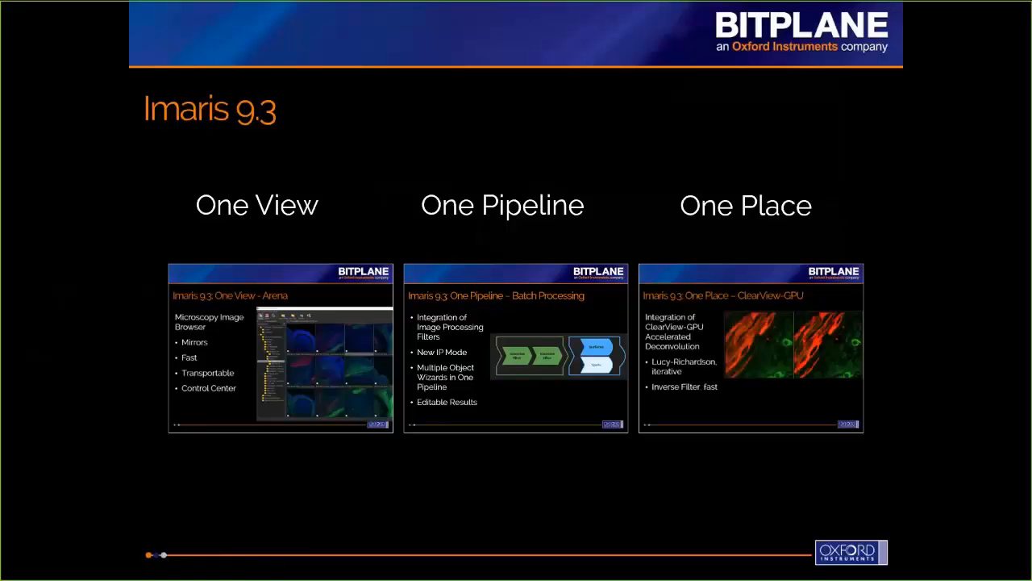
{"action": "left_click", "coordinate": [534, 295]}
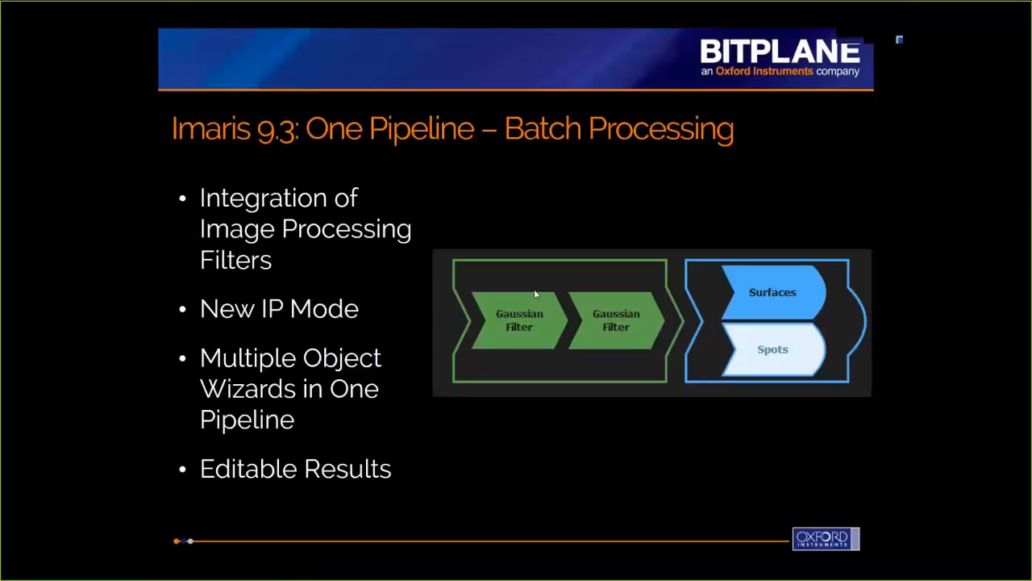
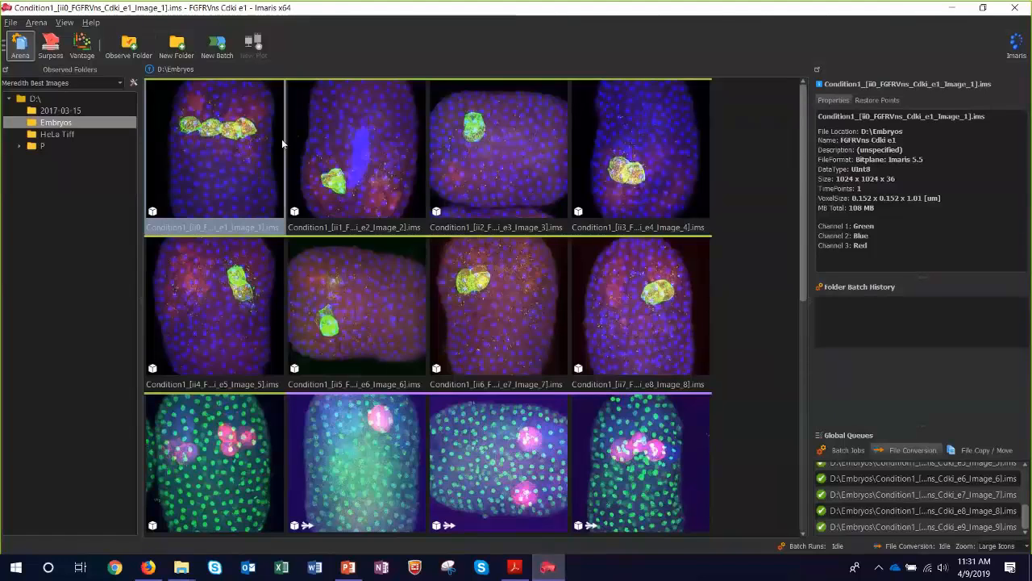
Create a new batch from the converted Condition1 e1 Image 1 and set its preview window to Split Horizontal.
{"action": "mouse_move", "coordinate": [283, 143]}
{"action": "left_click", "coordinate": [209, 45]}
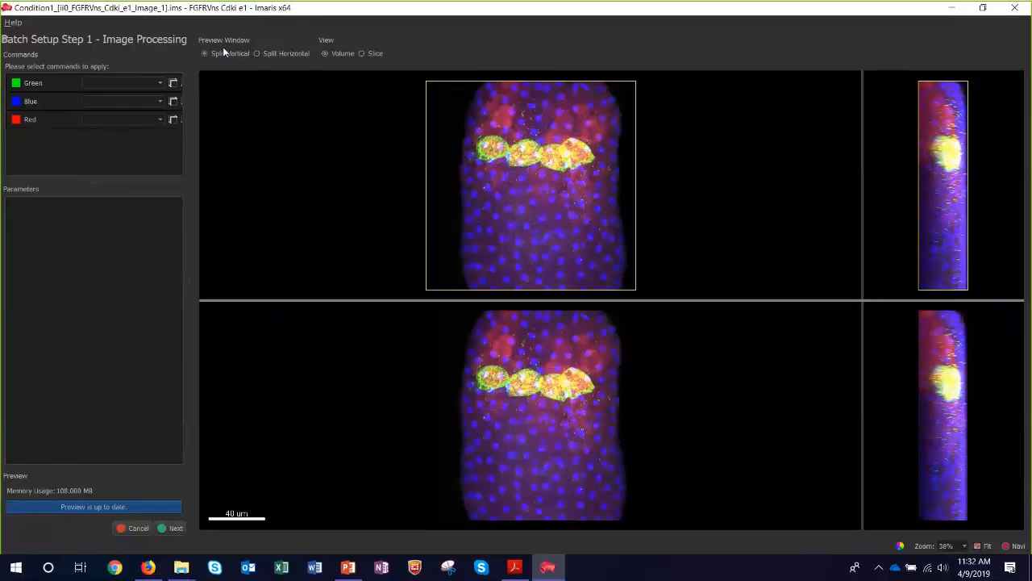
{"action": "left_click", "coordinate": [295, 54]}
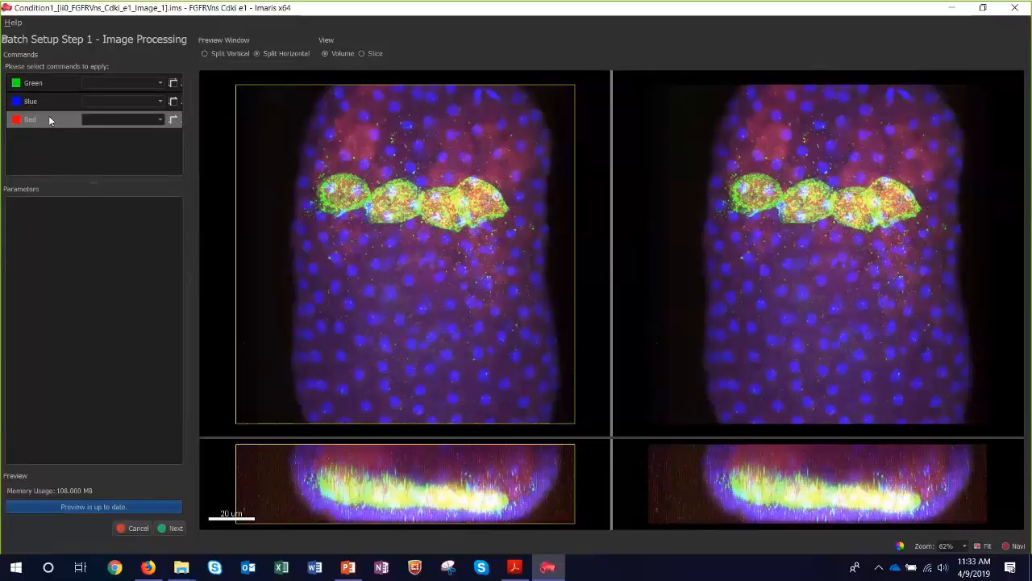
Bring up the Display Adjustment window, park it out of the way of the previews, and widen the commands area.
{"action": "key", "text": "ctrl+d"}
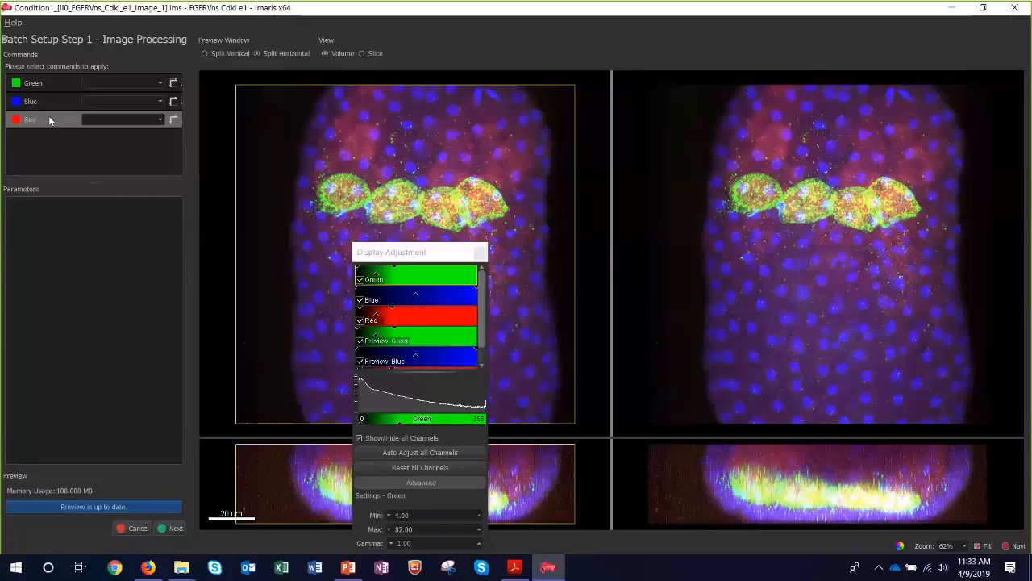
{"action": "left_click", "coordinate": [414, 254]}
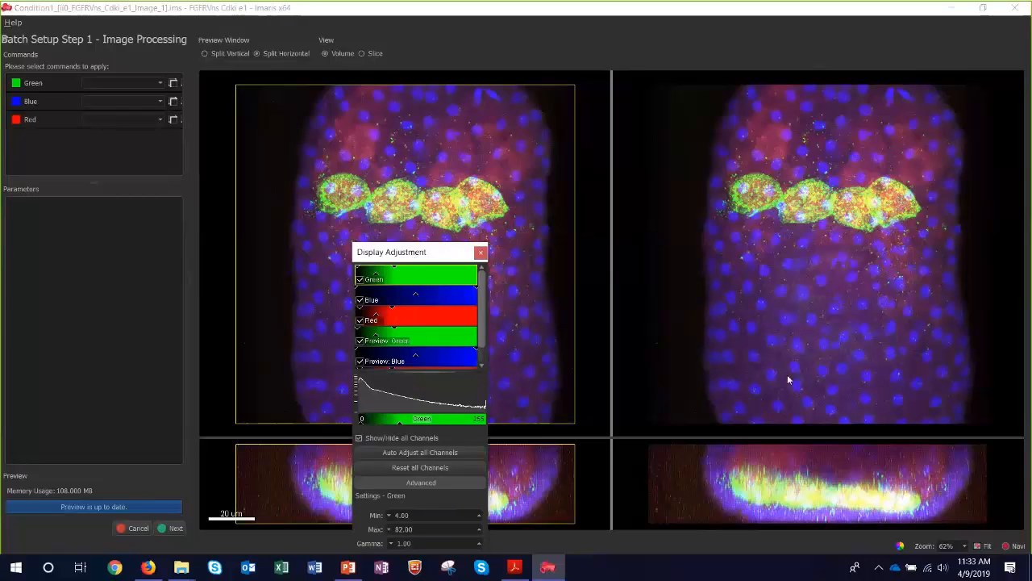
{"action": "left_click_drag", "start_coordinate": [977, 488], "coordinate": [988, 530]}
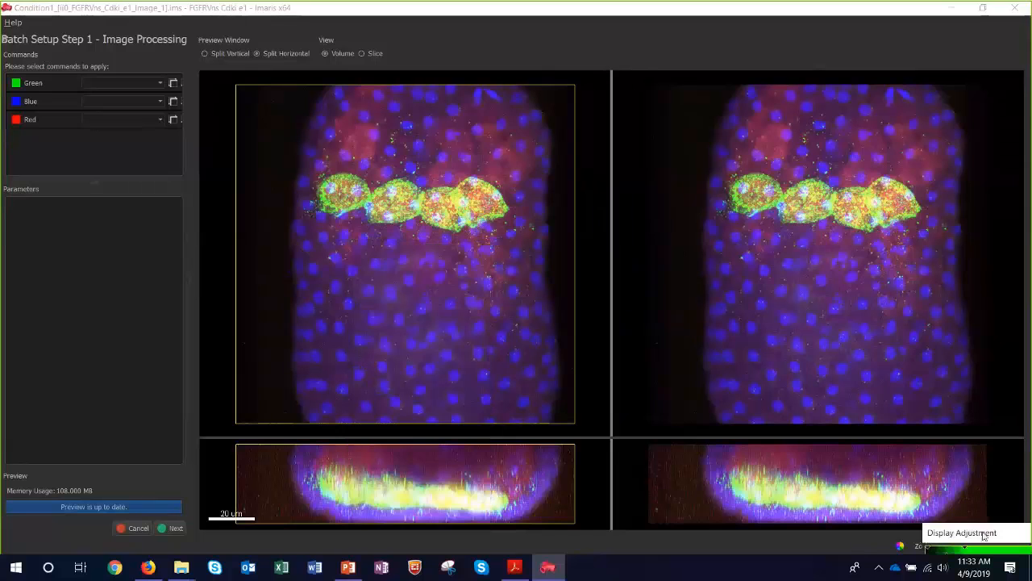
{"action": "left_click_drag", "start_coordinate": [192, 287], "coordinate": [203, 280]}
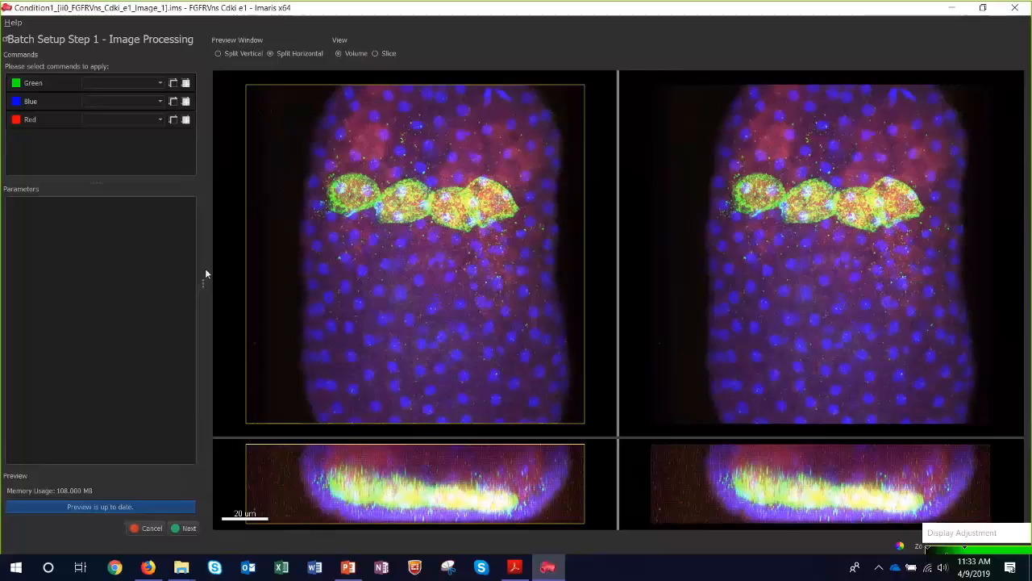
Apply a Gaussian Filter to the Green channel with a filter width of 0.304 um.
{"action": "left_click", "coordinate": [147, 83]}
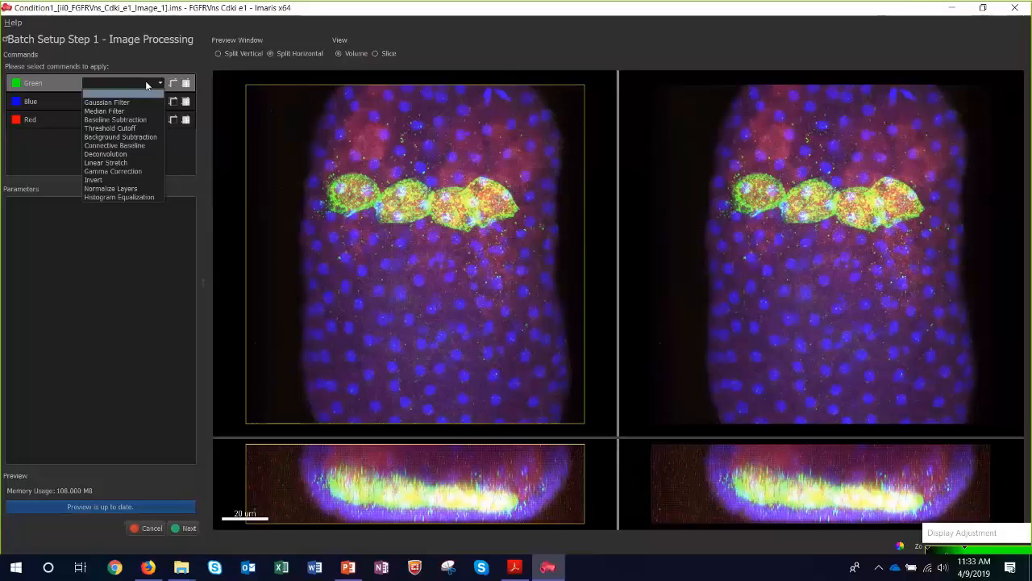
{"action": "left_click", "coordinate": [126, 102]}
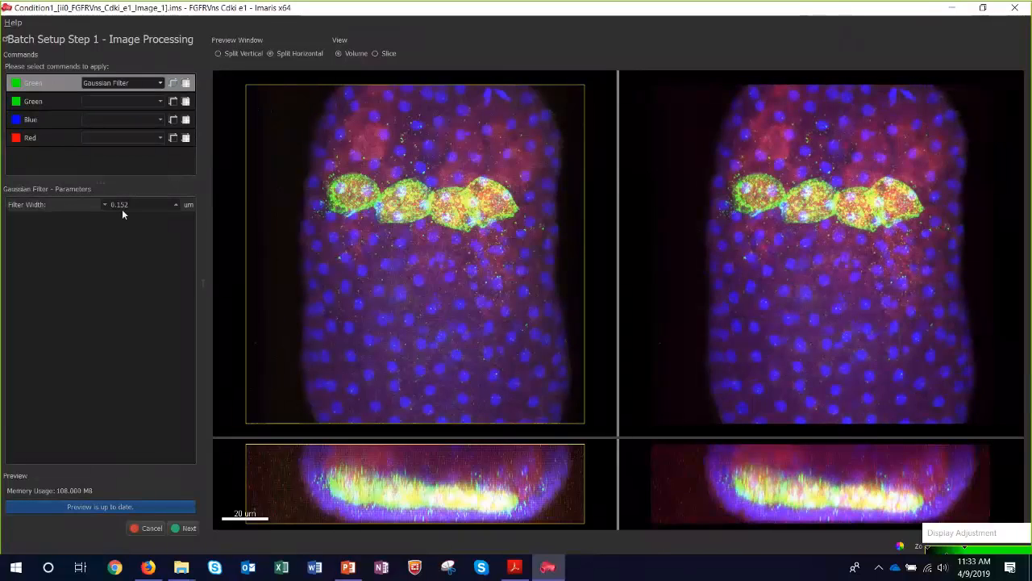
{"action": "scroll", "coordinate": [123, 209], "scroll_direction": "up", "scroll_amount": 1}
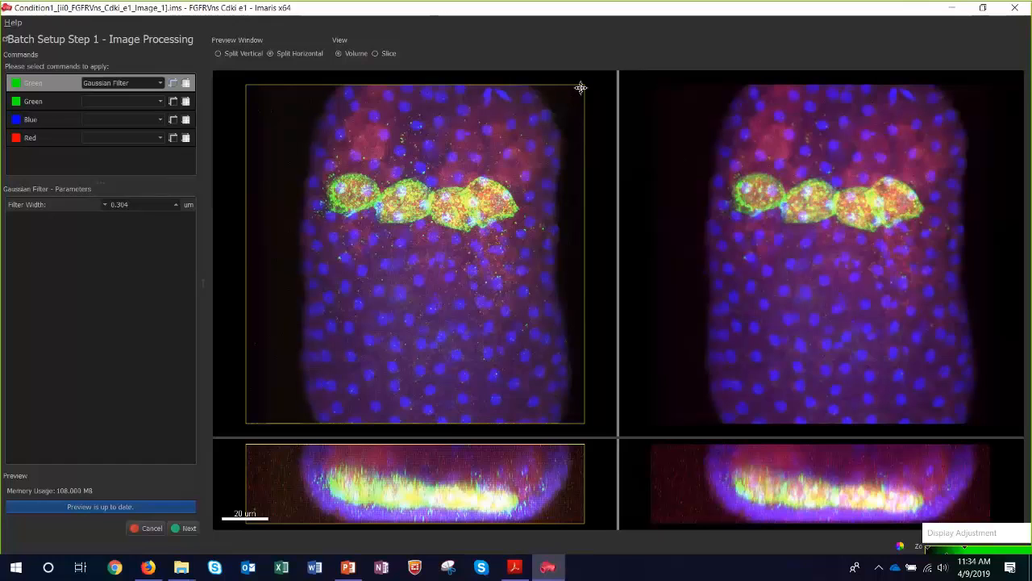
Shrink the preview region to a narrow strip around the chain of green cells.
{"action": "left_click_drag", "start_coordinate": [581, 87], "coordinate": [517, 176]}
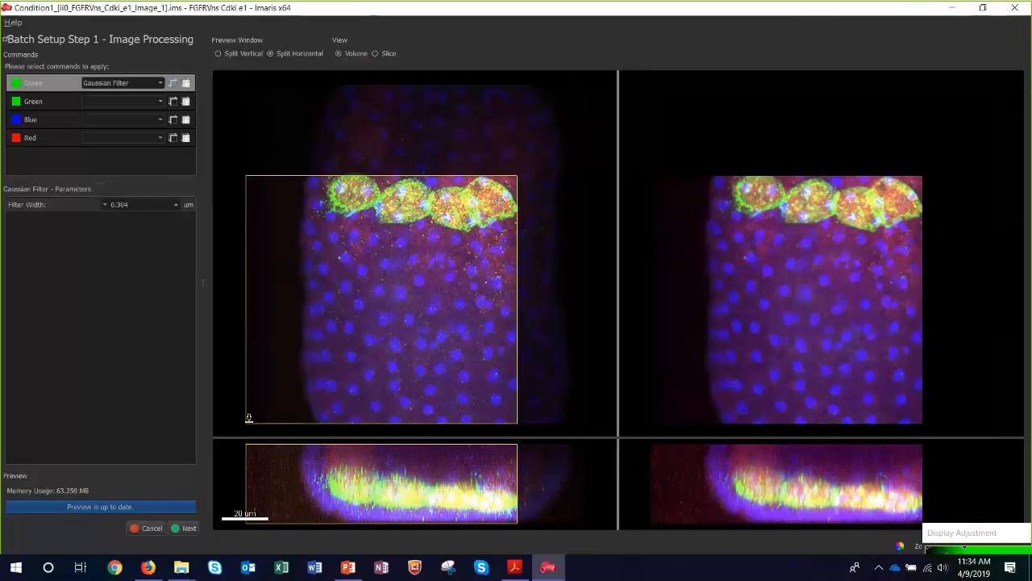
{"action": "left_click_drag", "start_coordinate": [246, 423], "coordinate": [248, 421]}
{"action": "left_click_drag", "start_coordinate": [291, 389], "coordinate": [329, 227]}
{"action": "scroll", "coordinate": [428, 205], "scroll_direction": "up", "scroll_amount": 4}
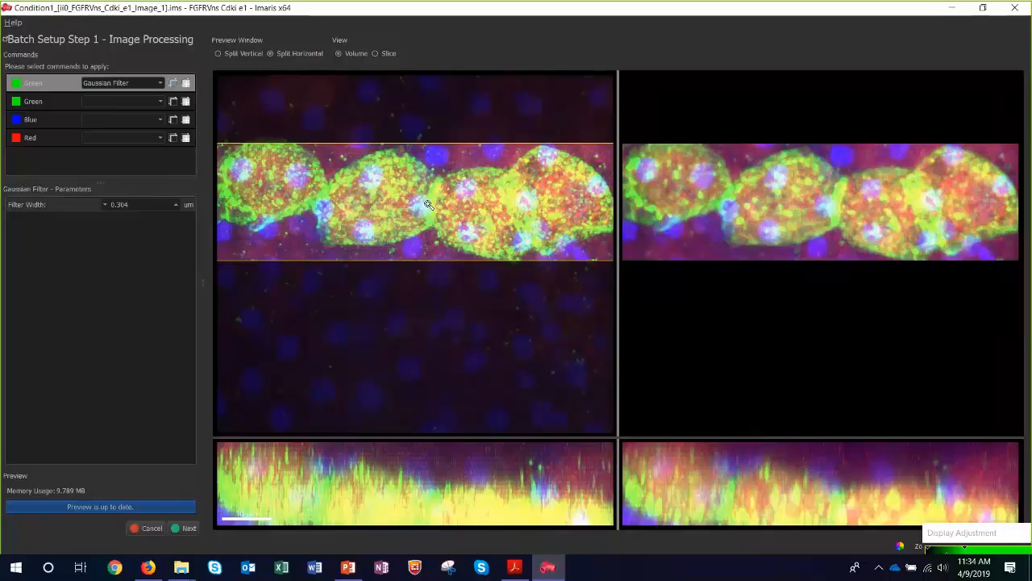
{"action": "scroll", "coordinate": [428, 205], "scroll_direction": "down", "scroll_amount": 1}
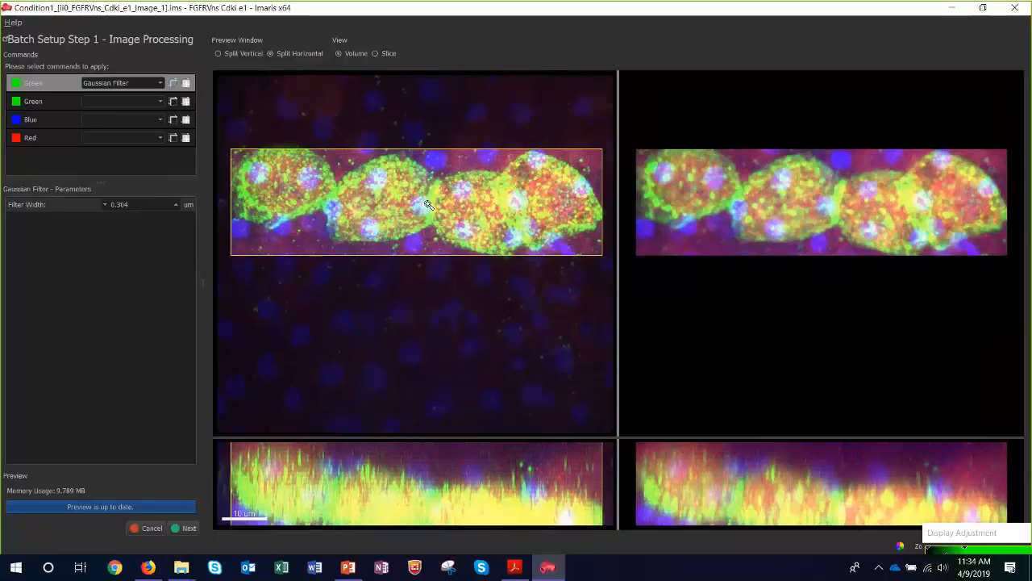
{"action": "right_click_drag", "start_coordinate": [428, 205], "coordinate": [431, 178]}
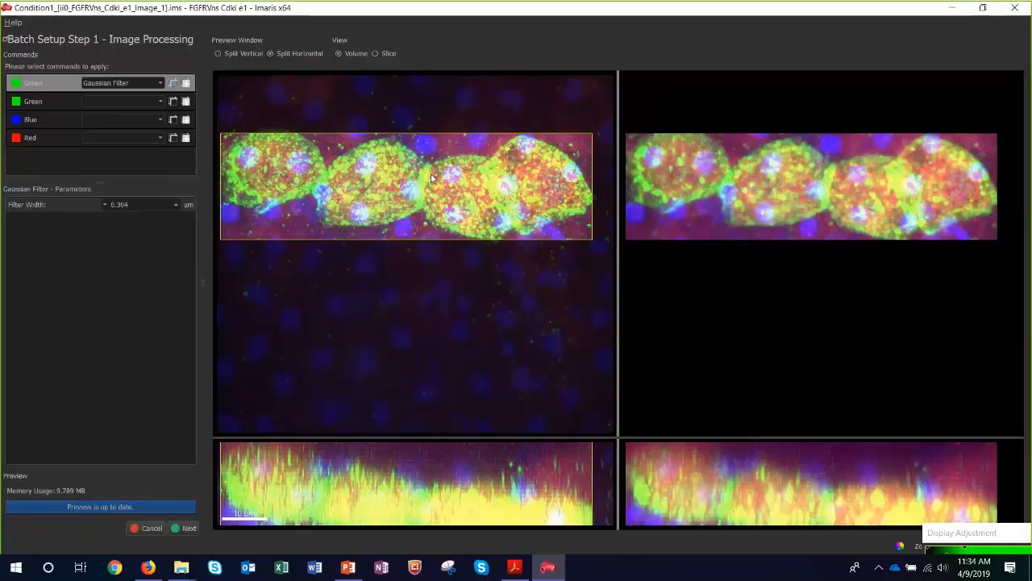
Switch the preview to Slice view and move the slice plane to mid-depth through the green cells.
{"action": "right_click_drag", "start_coordinate": [498, 484], "coordinate": [496, 485]}
{"action": "left_click_drag", "start_coordinate": [496, 484], "coordinate": [501, 452]}
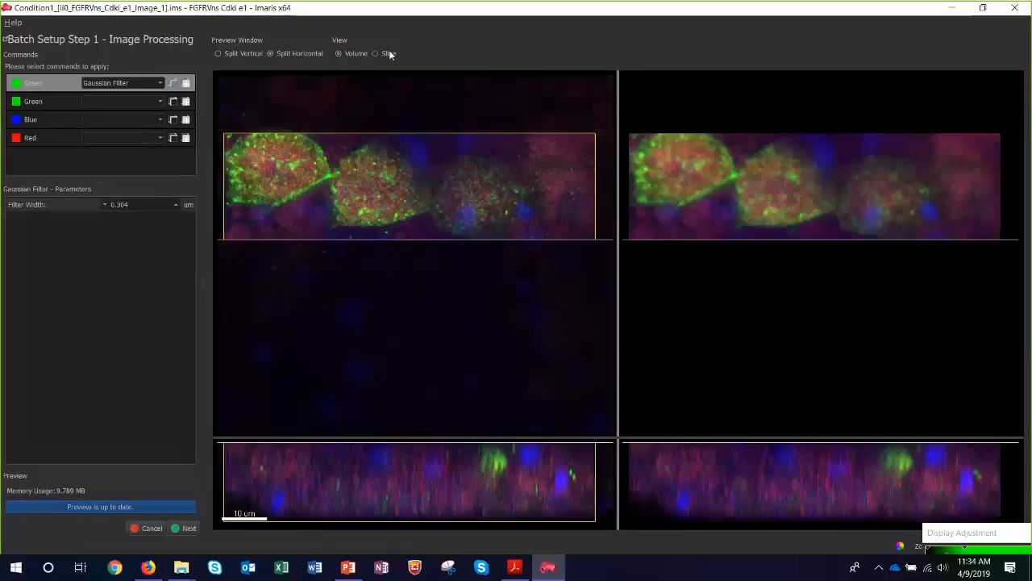
{"action": "left_click", "coordinate": [388, 53]}
{"action": "left_click_drag", "start_coordinate": [441, 443], "coordinate": [465, 485]}
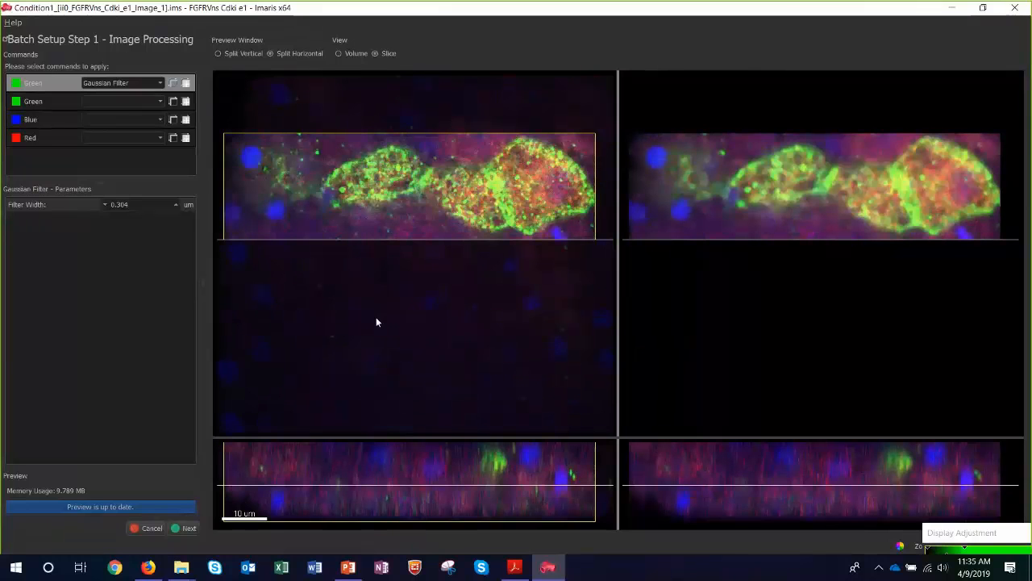
Adjust the preview region's lower and left edges around the green cells and shift the whole region slightly downward.
{"action": "left_click_drag", "start_coordinate": [389, 242], "coordinate": [399, 194]}
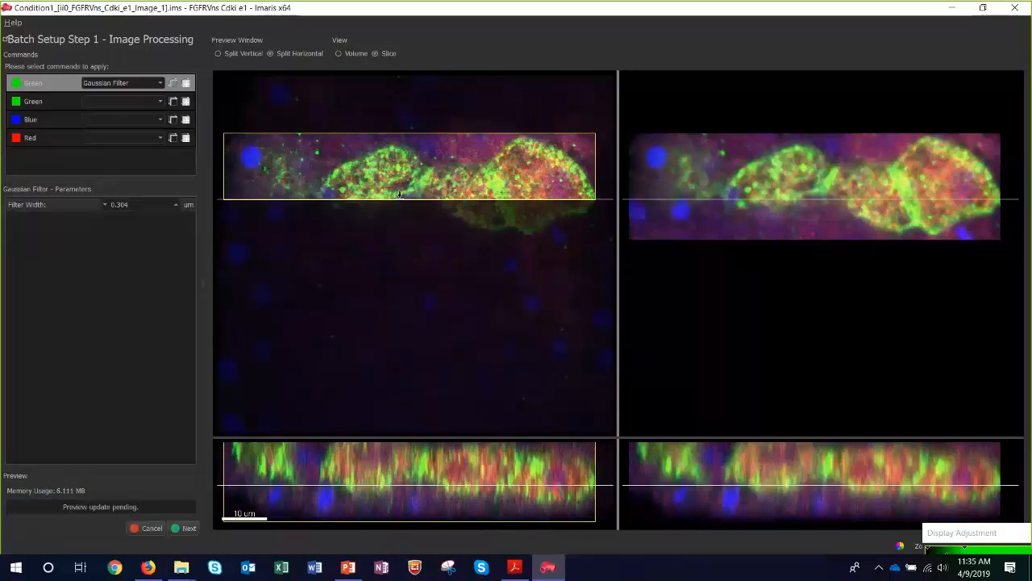
{"action": "left_click_drag", "start_coordinate": [406, 198], "coordinate": [427, 225]}
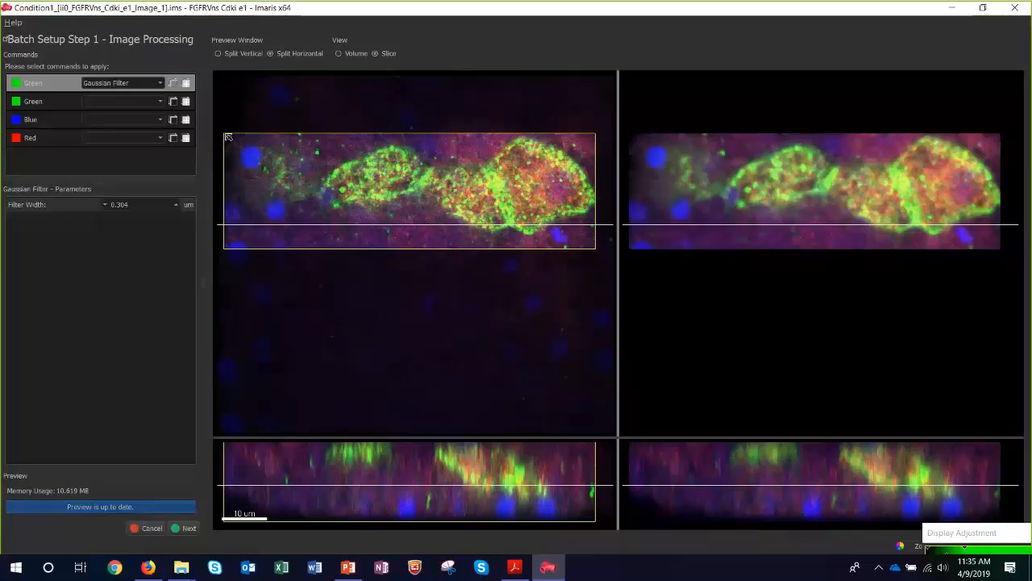
{"action": "left_click_drag", "start_coordinate": [228, 137], "coordinate": [265, 132]}
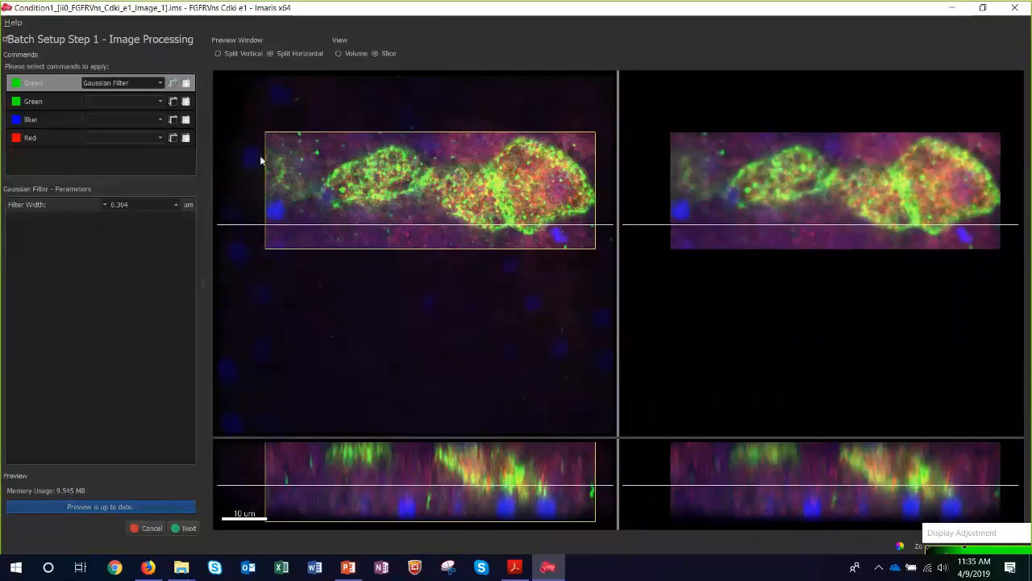
{"action": "mouse_move", "coordinate": [269, 169]}
{"action": "left_mouse_down"}
{"action": "mouse_move", "coordinate": [328, 172]}
{"action": "mouse_move", "coordinate": [270, 171]}
{"action": "left_mouse_up"}
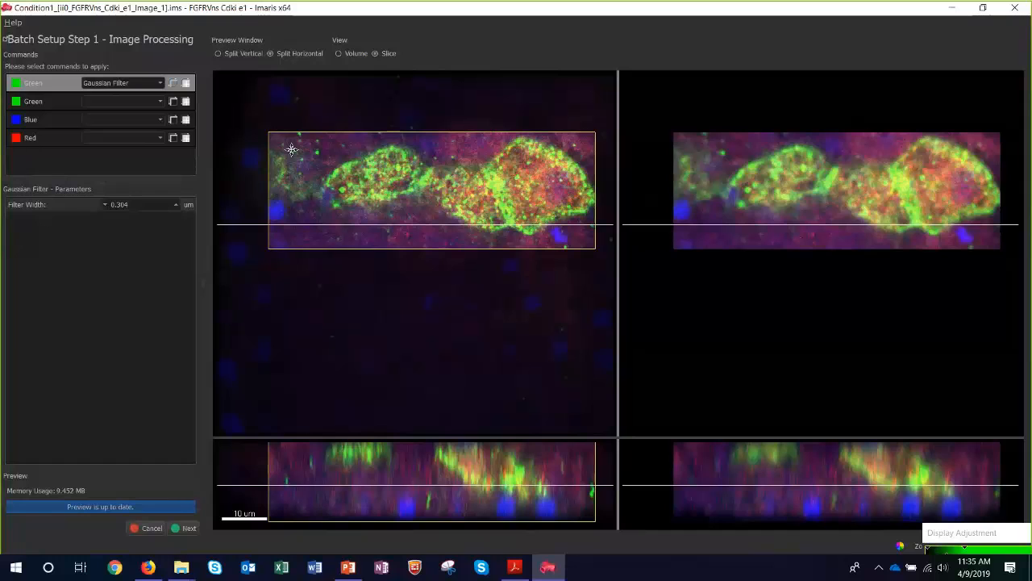
{"action": "left_click_drag", "start_coordinate": [272, 137], "coordinate": [279, 166]}
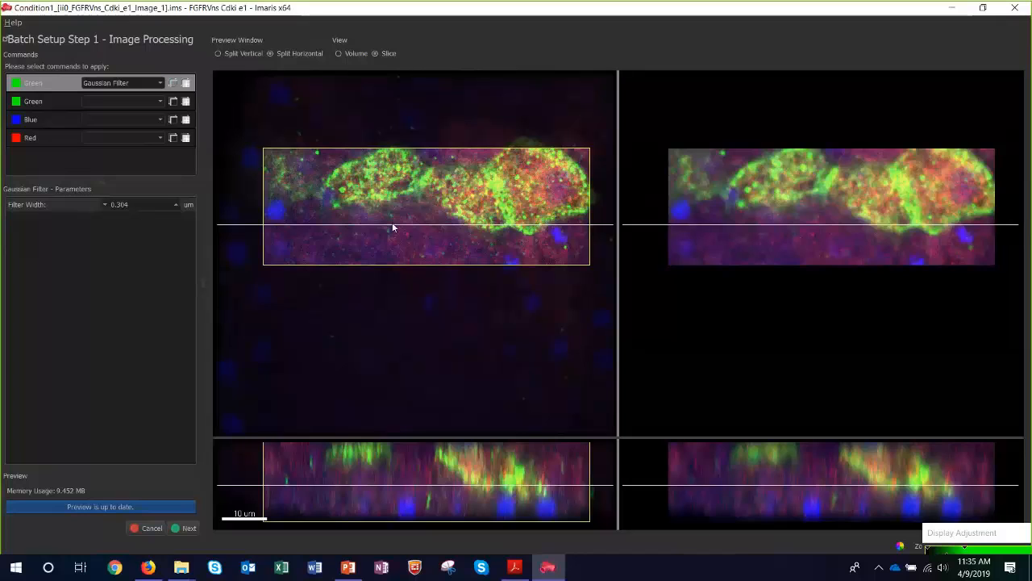
Copy the Green channel's Gaussian Filter and paste it onto the Blue and Red channels.
{"action": "left_click", "coordinate": [172, 83]}
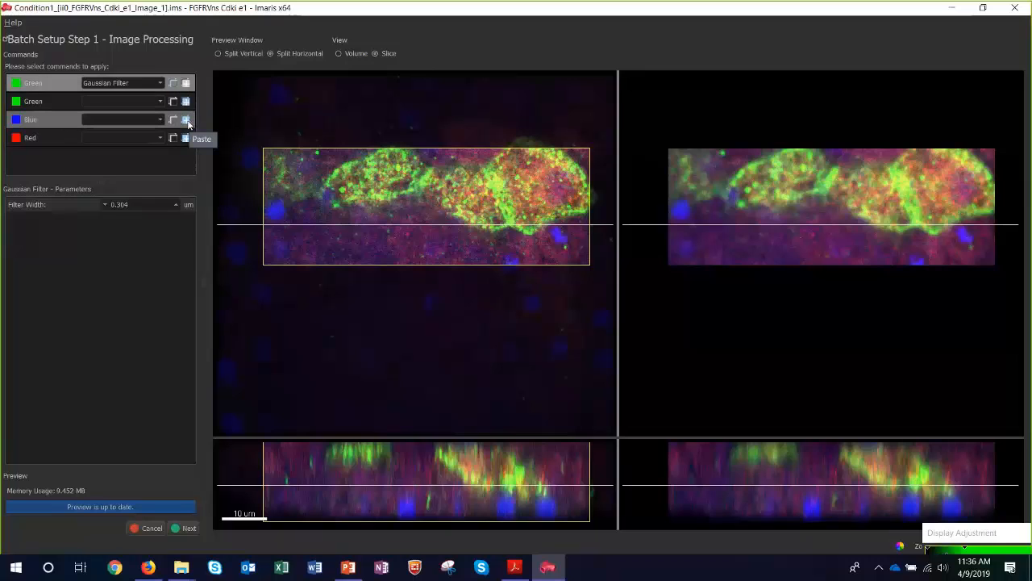
{"action": "left_click", "coordinate": [186, 120]}
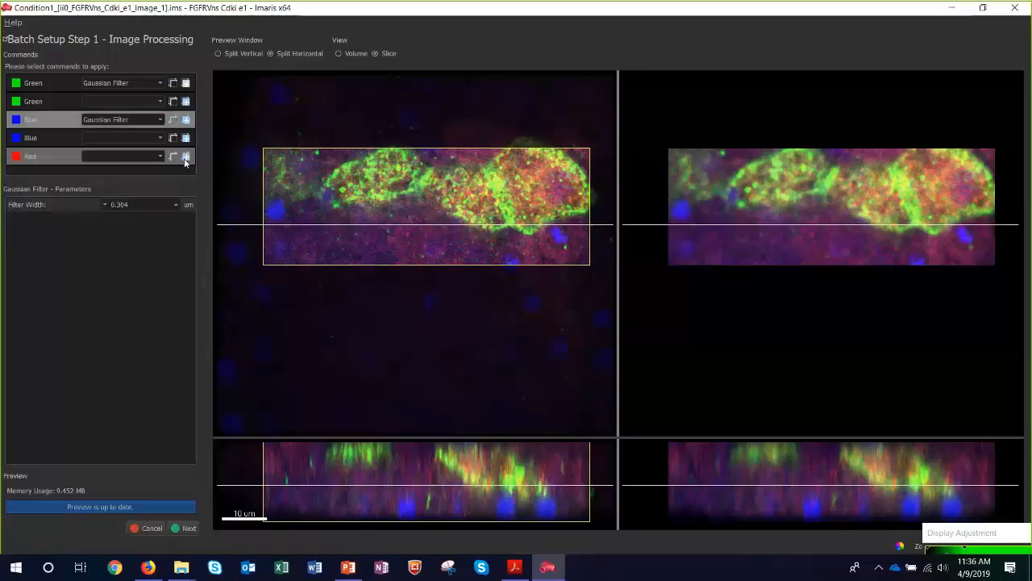
{"action": "left_click", "coordinate": [186, 157]}
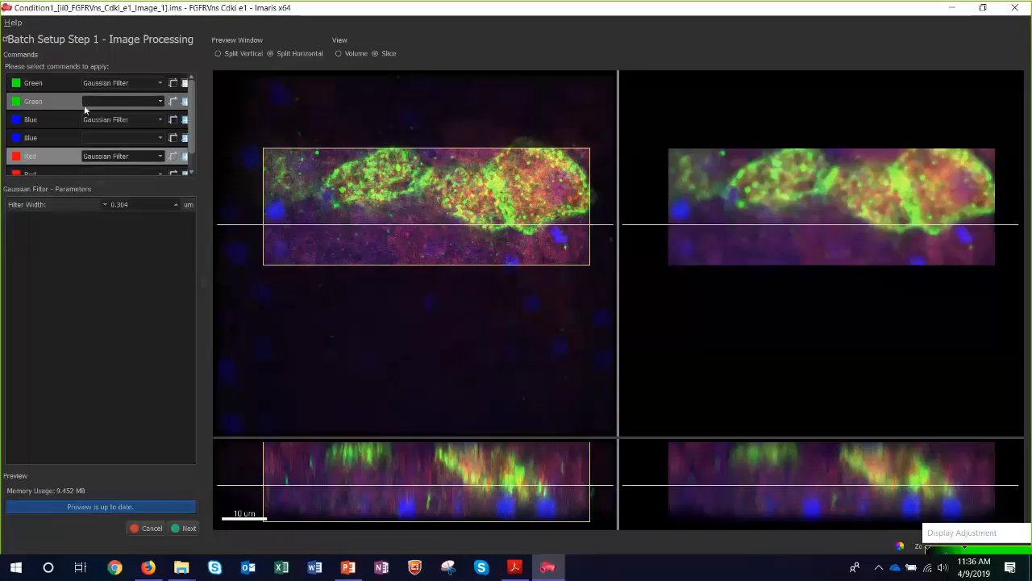
Try a Baseline Subtraction with a 9.84 baseline as a second Green channel command, and clear that command again.
{"action": "left_click", "coordinate": [149, 103]}
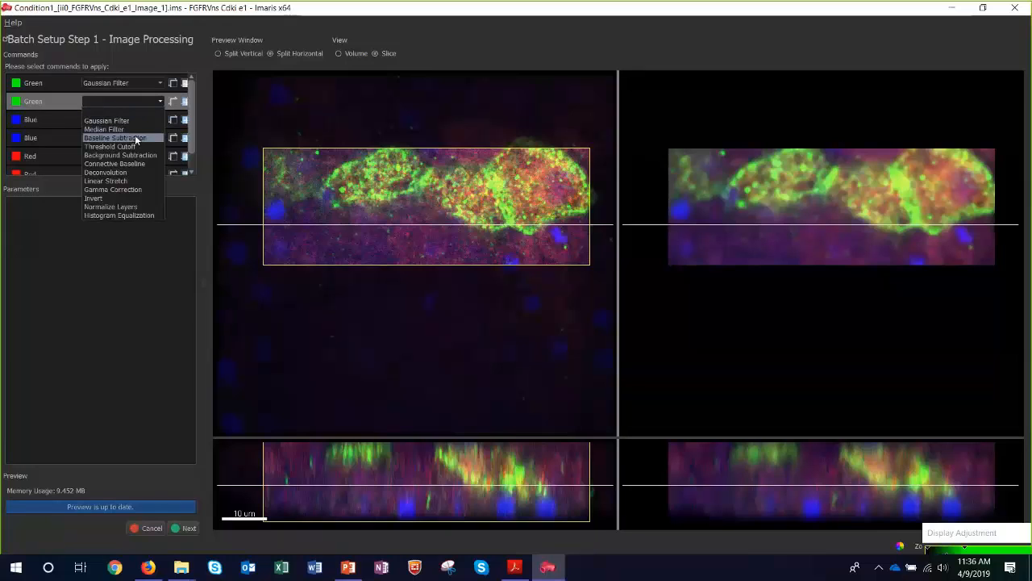
{"action": "left_click", "coordinate": [135, 137]}
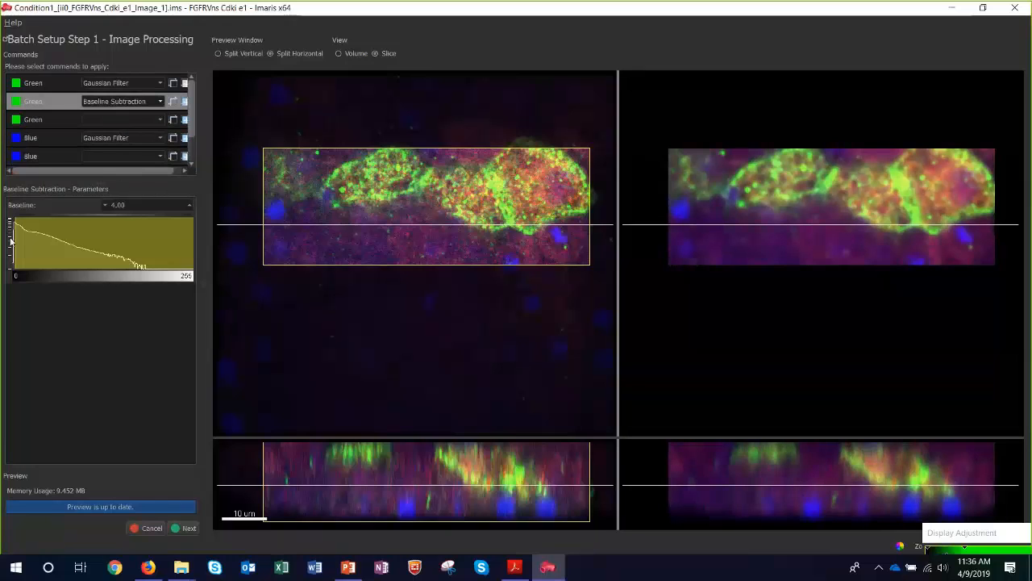
{"action": "left_click", "coordinate": [21, 238]}
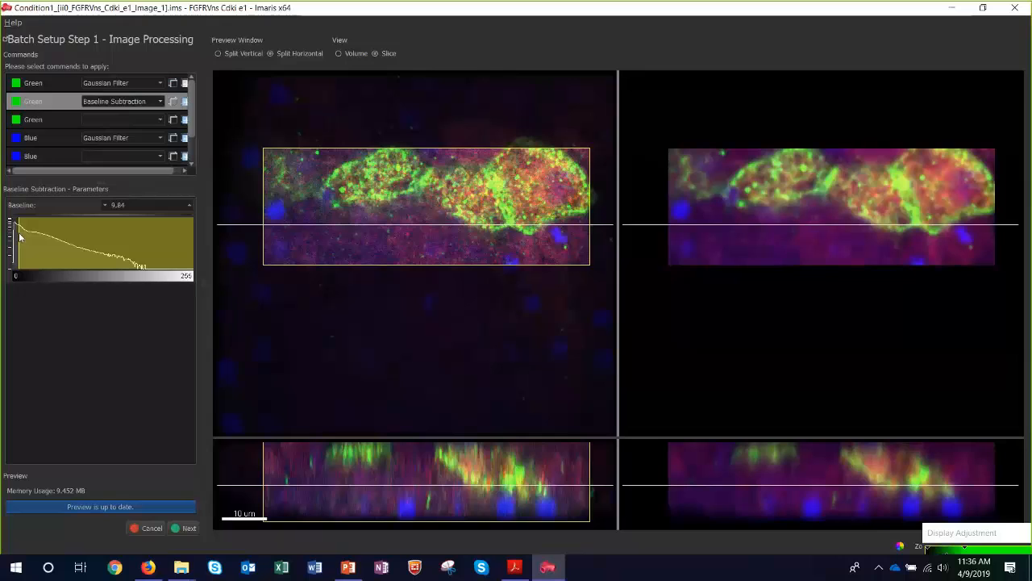
{"action": "left_click", "coordinate": [117, 101]}
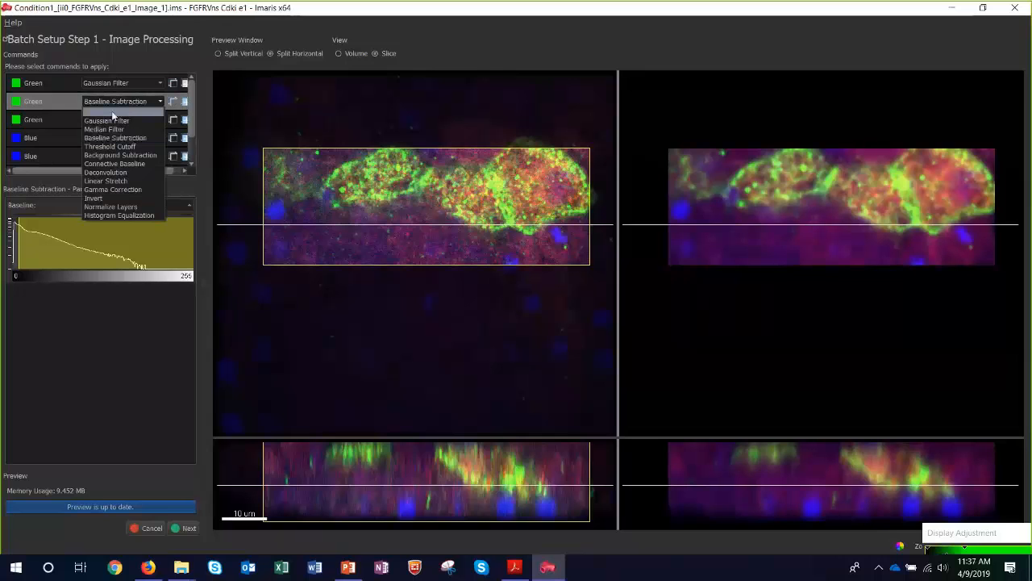
{"action": "left_click", "coordinate": [112, 110]}
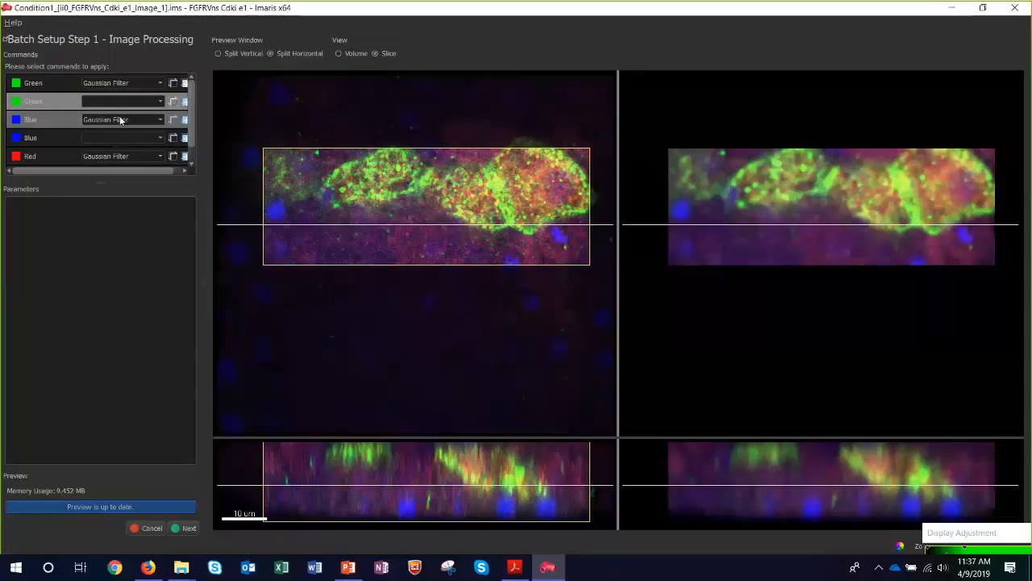
Proceed to object setup and add Spots detection on Channel 1 - Green with an estimated XY diameter of 6 um.
{"action": "left_click", "coordinate": [183, 527]}
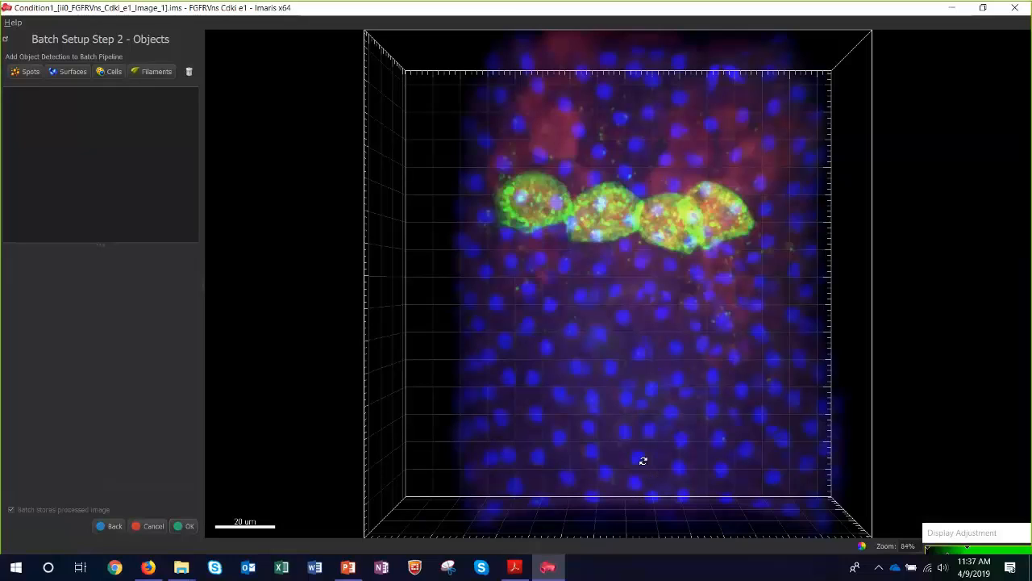
{"action": "left_click", "coordinate": [29, 71]}
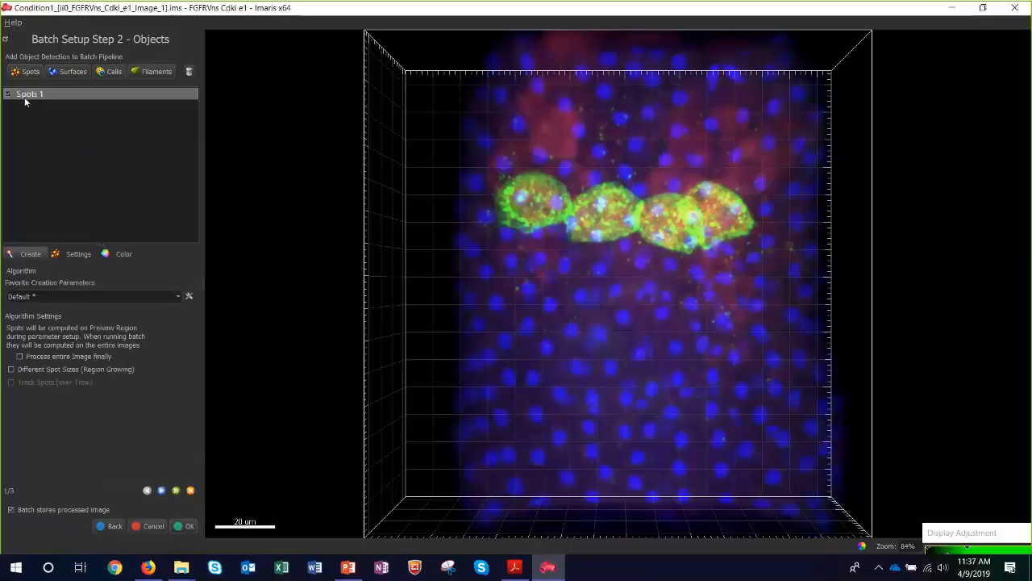
{"action": "left_click", "coordinate": [162, 492]}
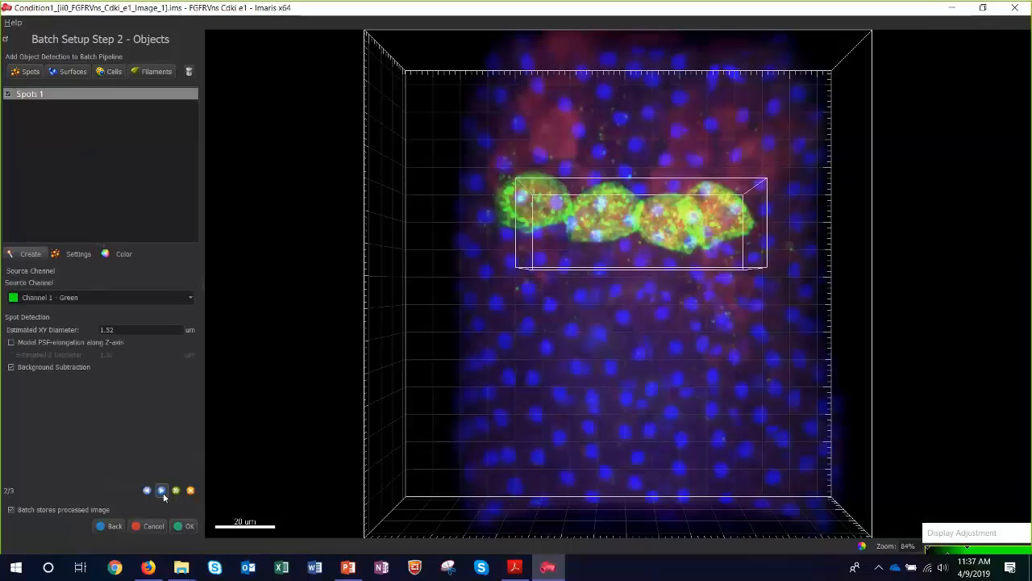
{"action": "double_click", "coordinate": [121, 330]}
{"action": "type", "text": "6"}
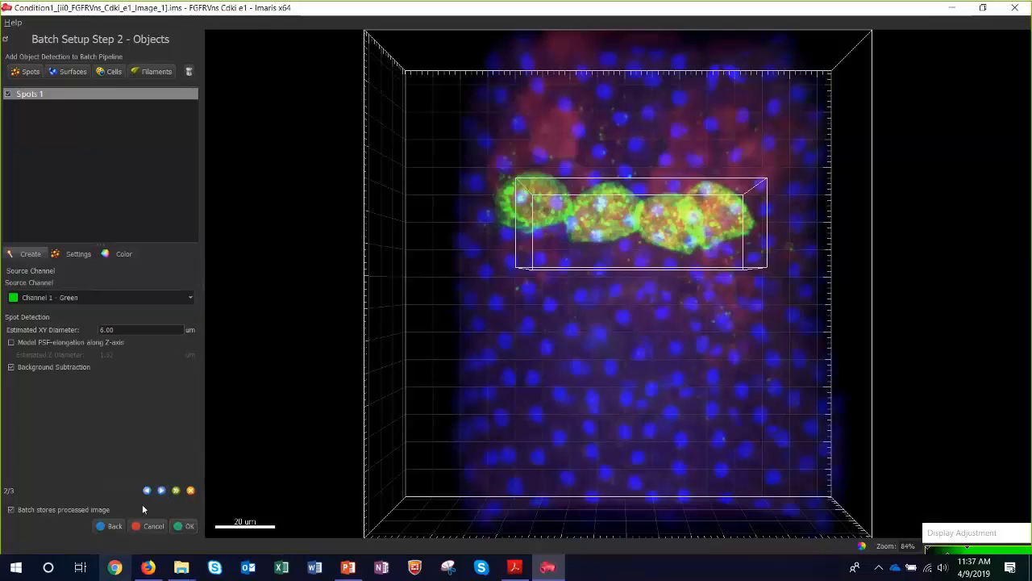
{"action": "left_click", "coordinate": [161, 491]}
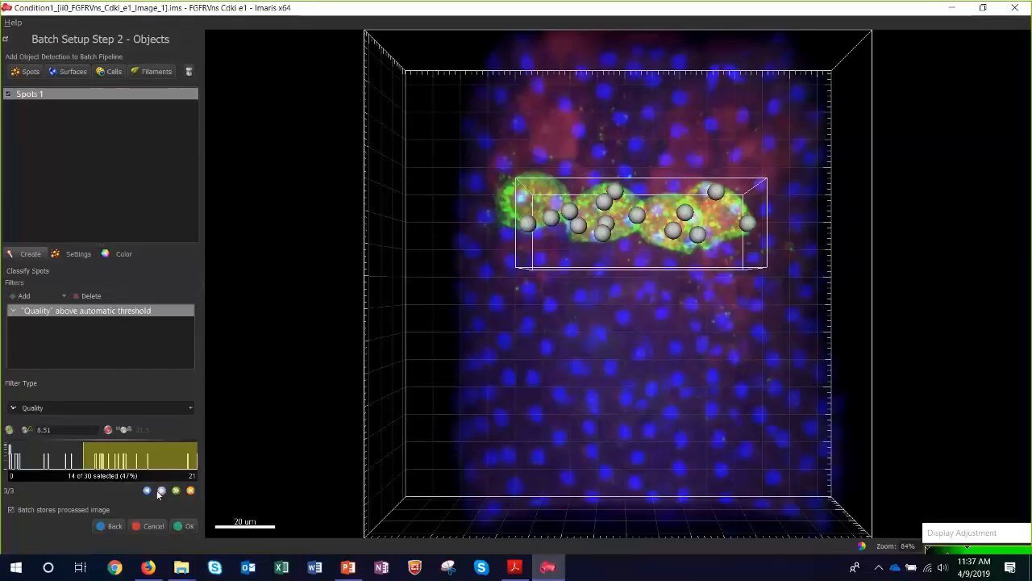
Return to the earlier Spots creation settings and change the source channel to Channel 2 - Blue.
{"action": "left_click", "coordinate": [147, 490]}
{"action": "left_click", "coordinate": [107, 301]}
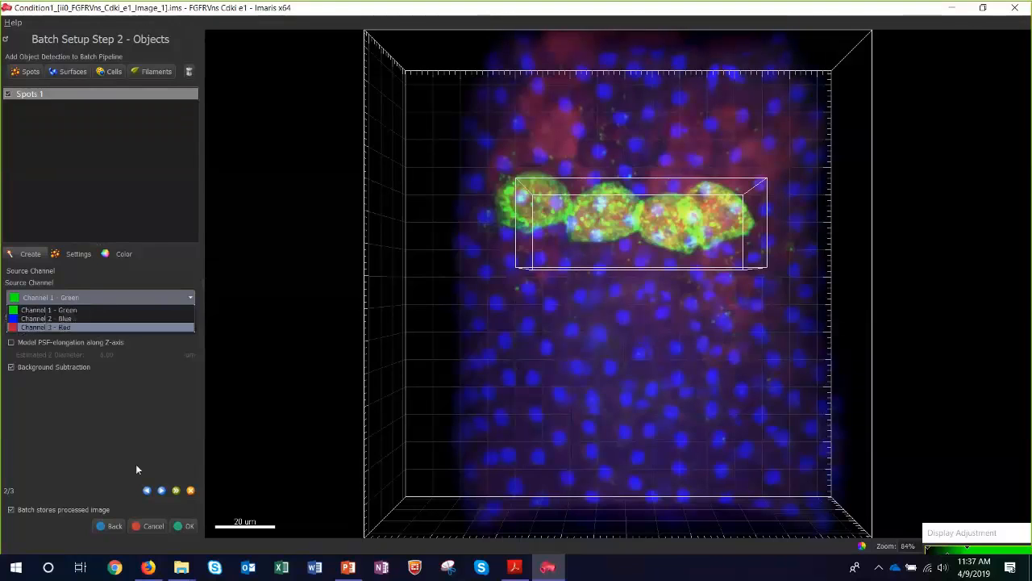
{"action": "left_click", "coordinate": [148, 491]}
{"action": "left_click", "coordinate": [149, 491]}
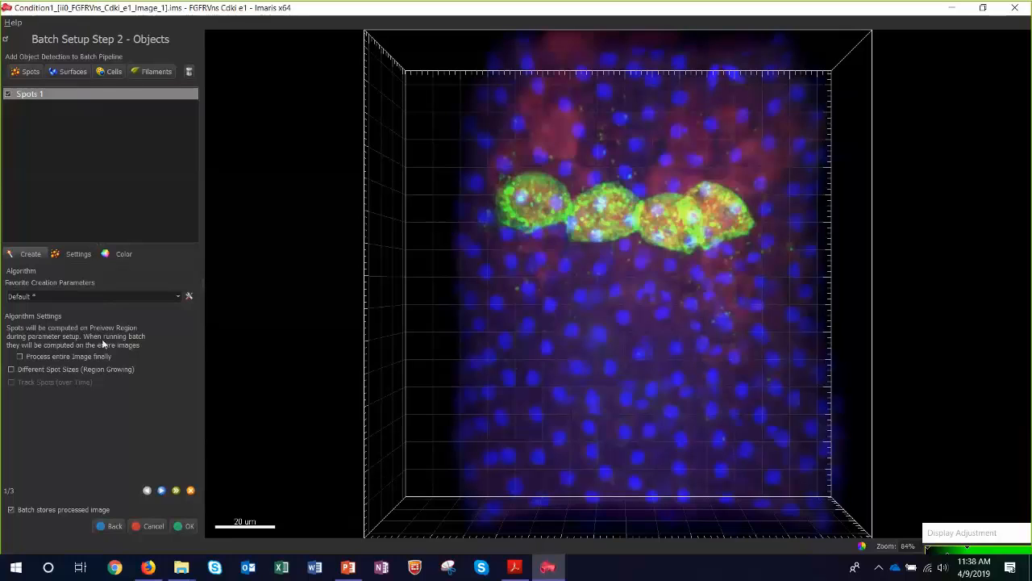
{"action": "left_click", "coordinate": [161, 490]}
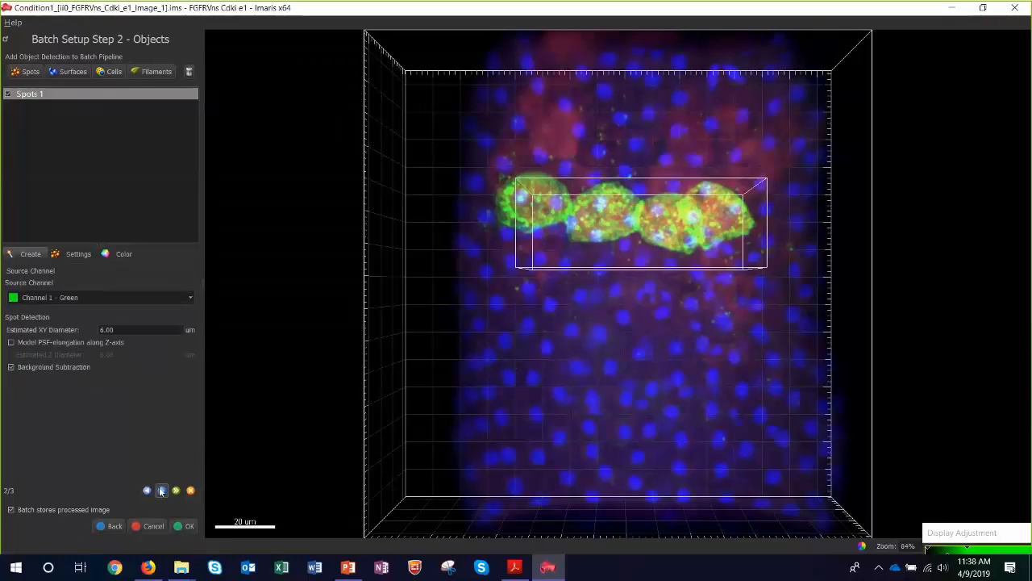
{"action": "left_click", "coordinate": [127, 297]}
{"action": "left_click", "coordinate": [122, 318]}
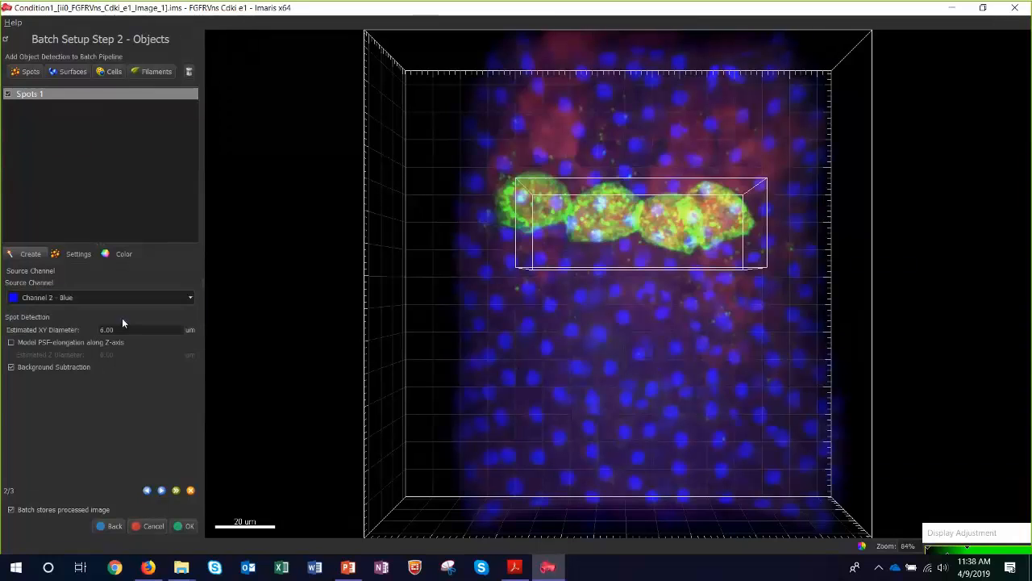
Detect the spots, set the Quality filter to above 14.9, and finish the Spots creation.
{"action": "left_click", "coordinate": [162, 491]}
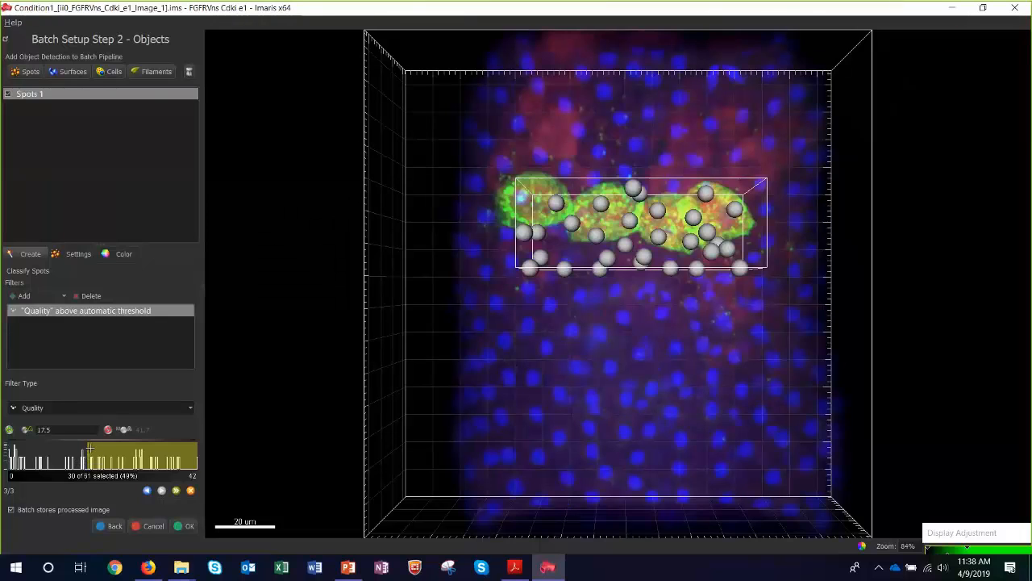
{"action": "left_click_drag", "start_coordinate": [87, 450], "coordinate": [76, 449]}
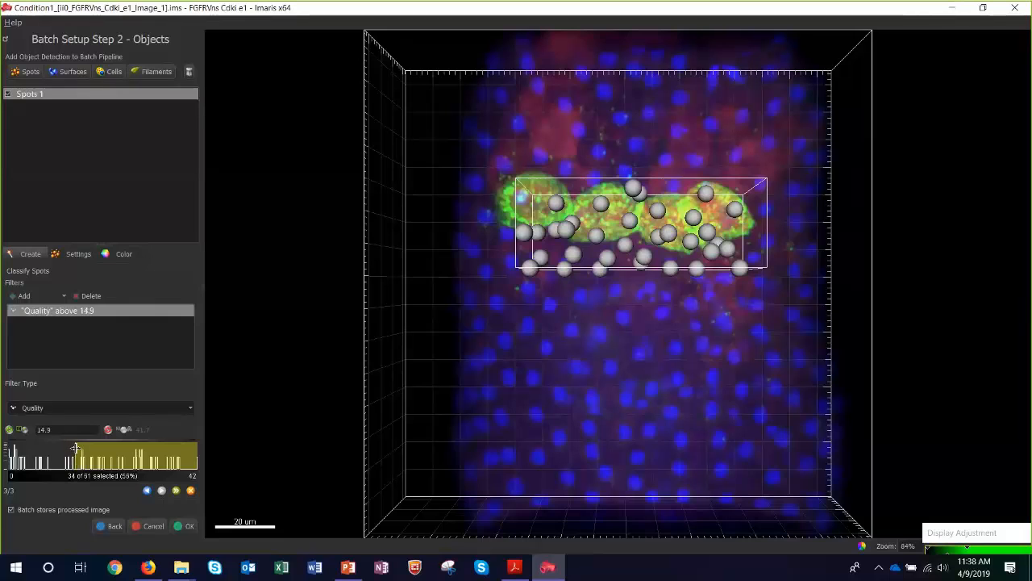
{"action": "left_click", "coordinate": [175, 490]}
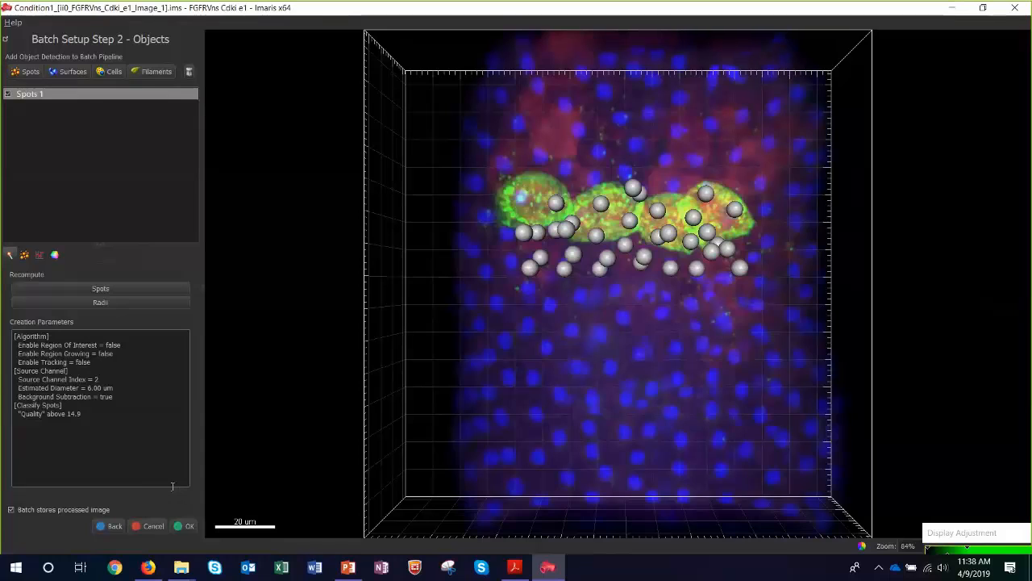
Add Surfaces detection on Channel 1 - Green using Background Subtraction with a largest sphere diameter of 15 um.
{"action": "left_click", "coordinate": [71, 75]}
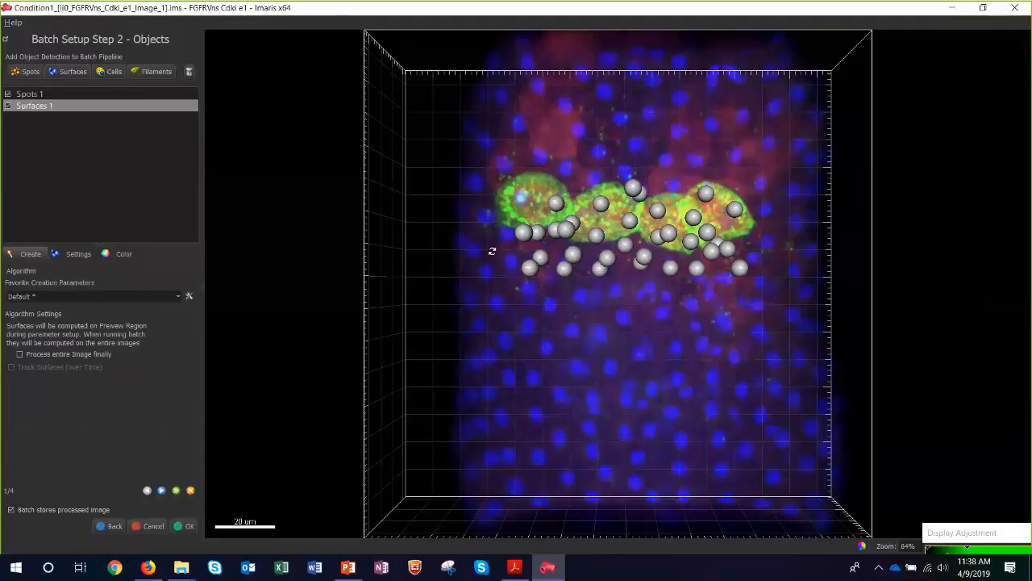
{"action": "left_click", "coordinate": [161, 490]}
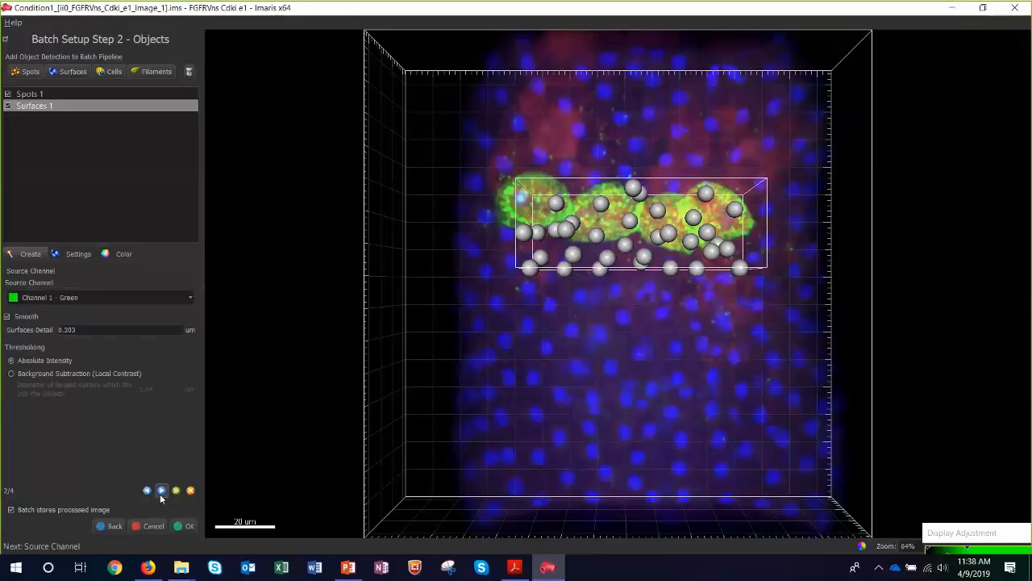
{"action": "left_click", "coordinate": [50, 374]}
{"action": "double_click", "coordinate": [147, 389]}
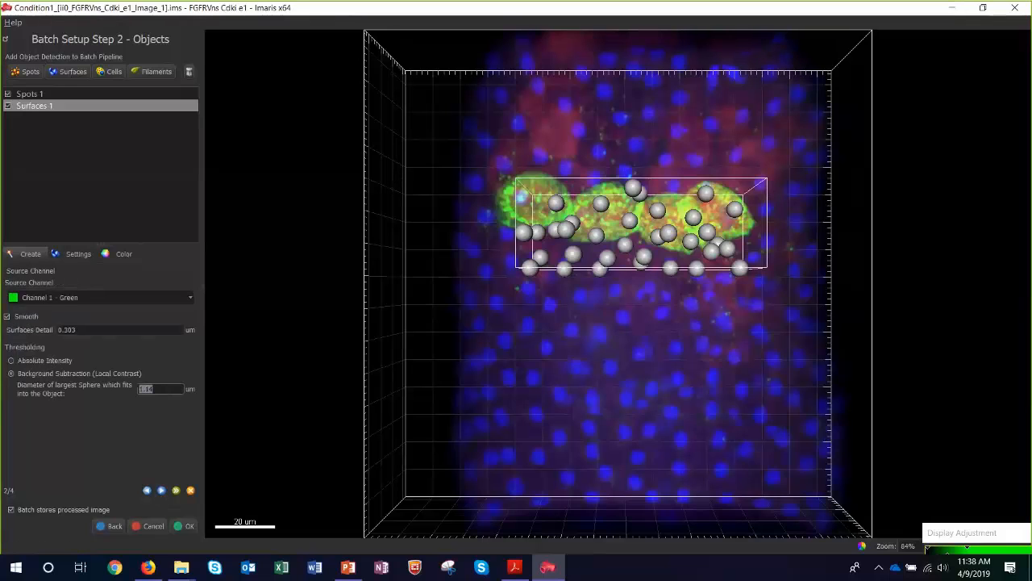
{"action": "type", "text": "15"}
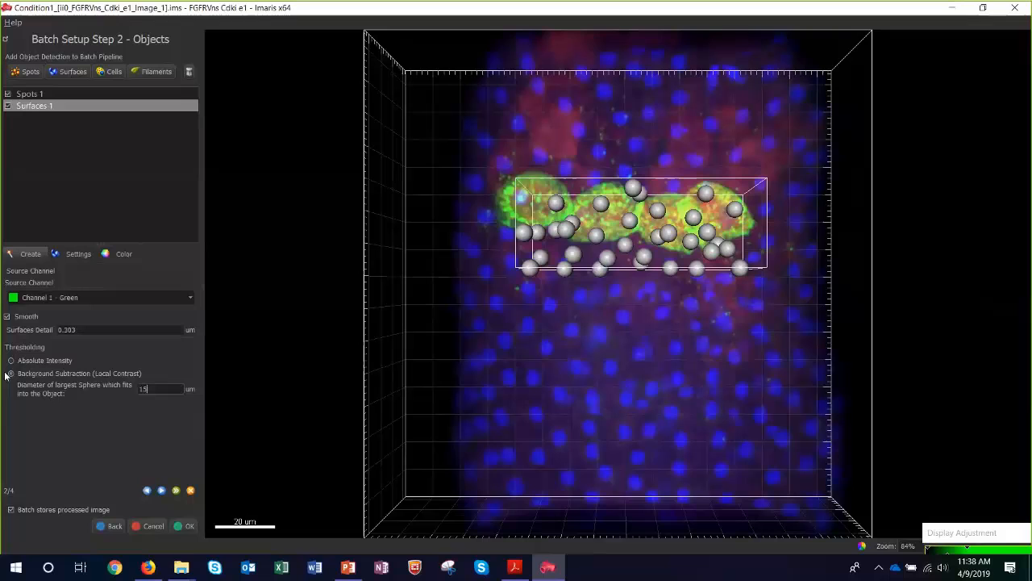
{"action": "left_click", "coordinate": [163, 492]}
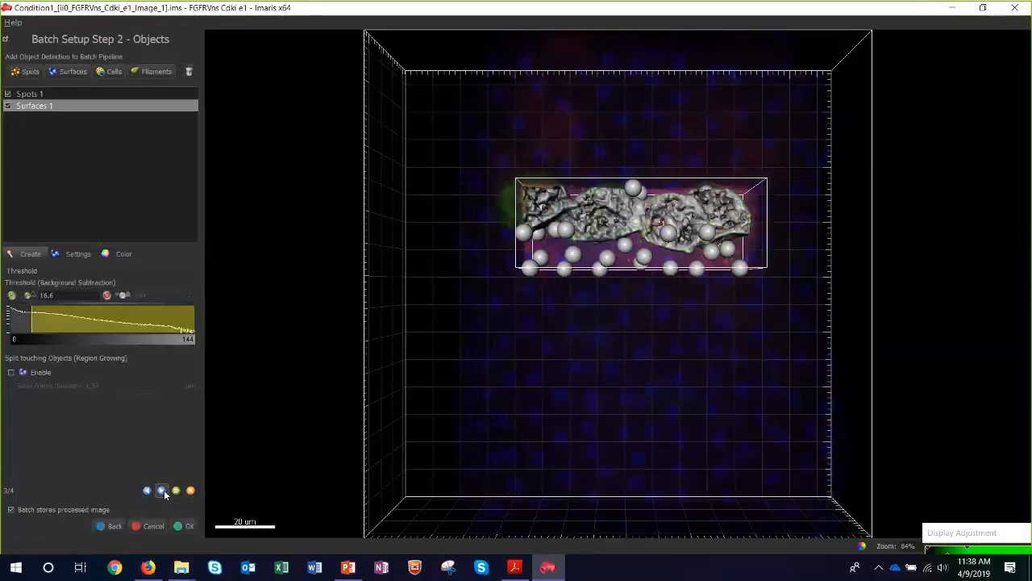
Accept the surface threshold of 16.6, filter surfaces by Number of Voxels above 8215, and finish the Surfaces creation.
{"action": "left_click_drag", "start_coordinate": [654, 122], "coordinate": [690, 278]}
{"action": "scroll", "coordinate": [583, 202], "scroll_direction": "up", "scroll_amount": 5}
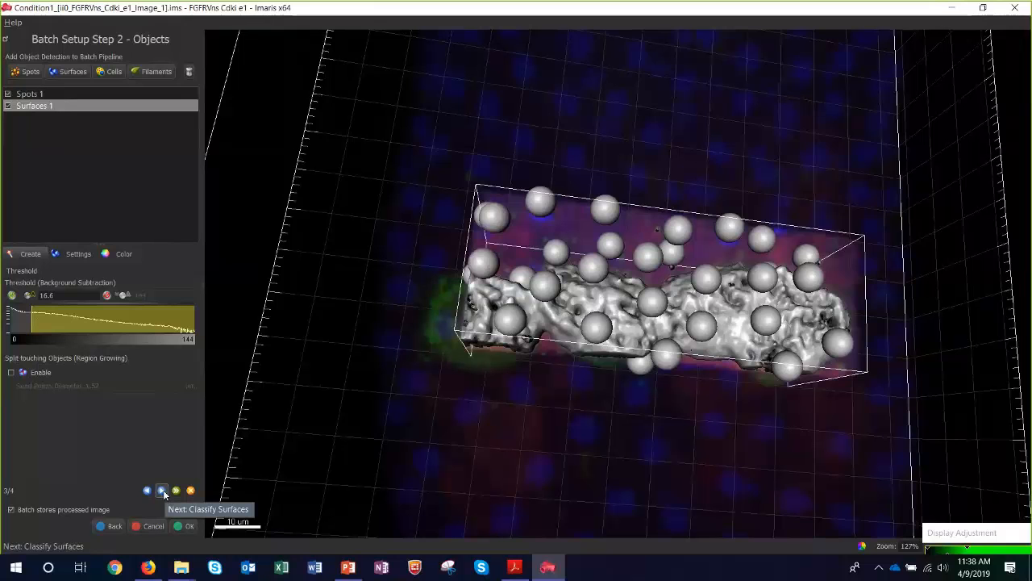
{"action": "left_click", "coordinate": [162, 491]}
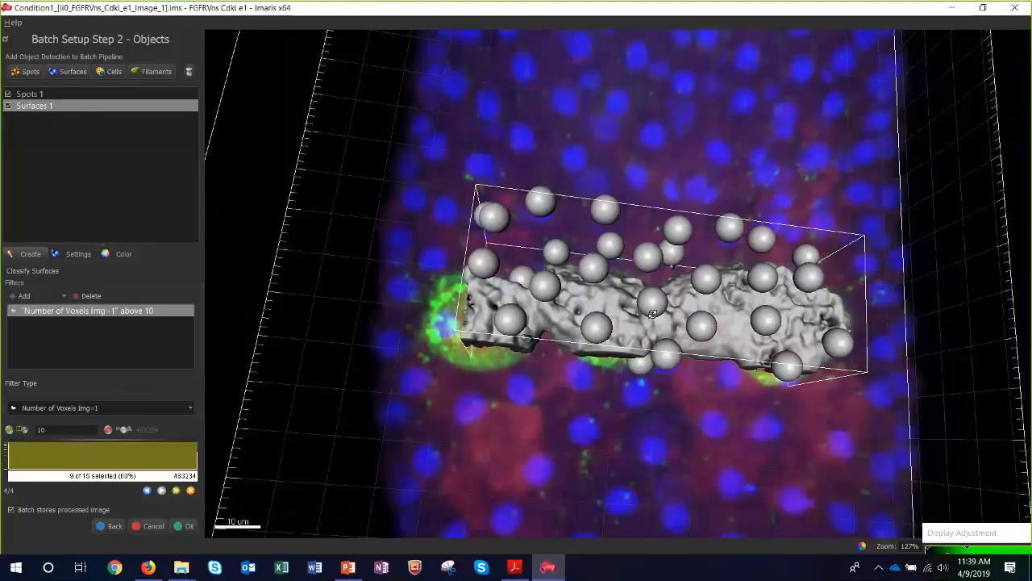
{"action": "left_click_drag", "start_coordinate": [652, 313], "coordinate": [647, 349]}
{"action": "left_click_drag", "start_coordinate": [20, 444], "coordinate": [10, 454]}
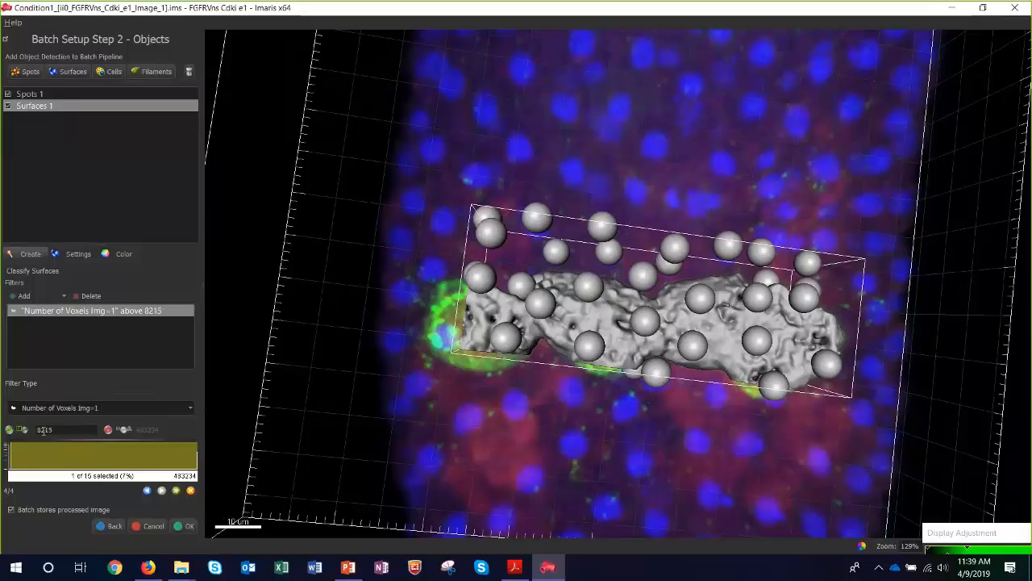
{"action": "left_click", "coordinate": [176, 492]}
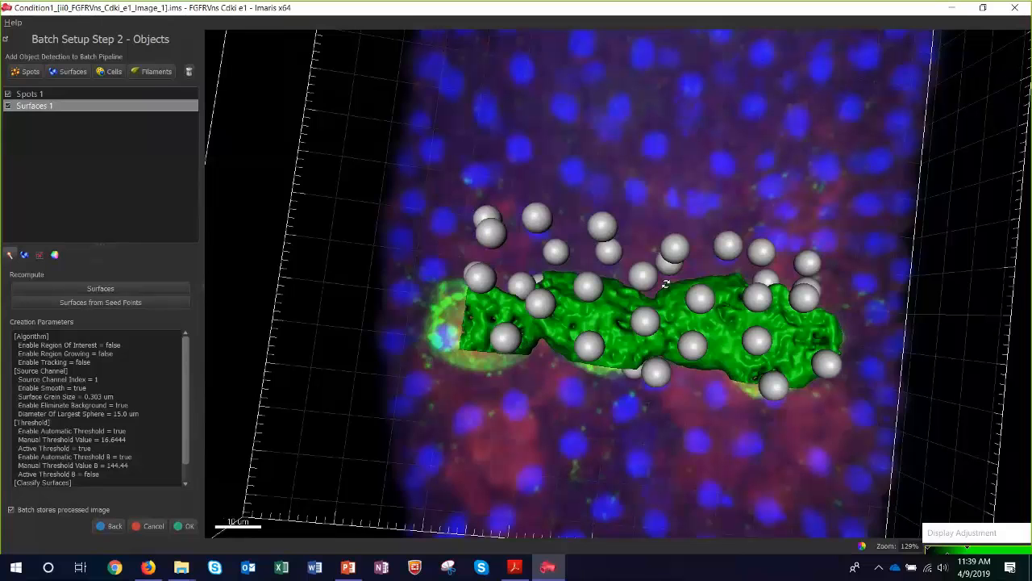
Complete the batch setup and save the new batch as "Gauss filters and Spots_Surfaces".
{"action": "left_click", "coordinate": [184, 526]}
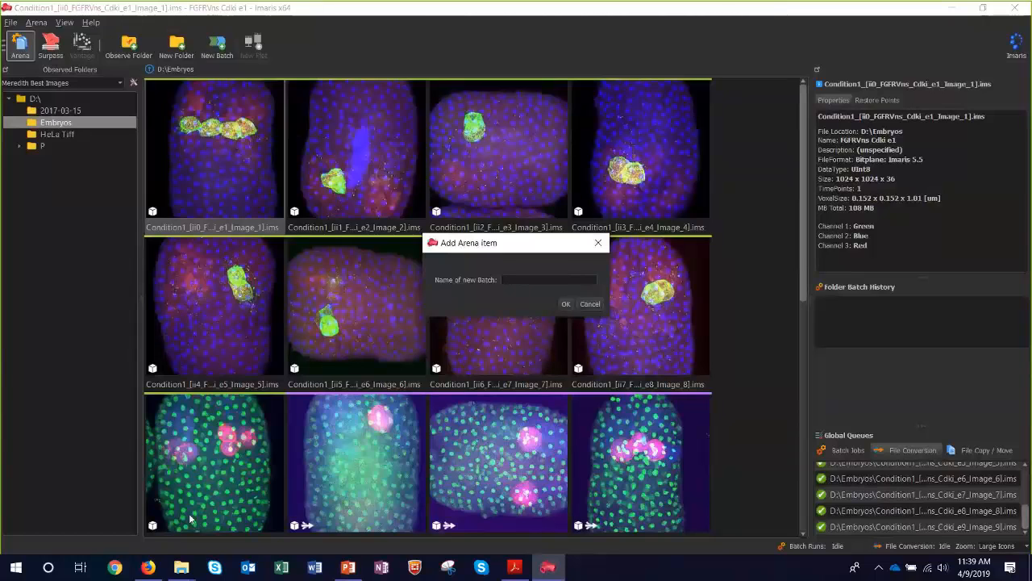
{"action": "type", "text": "Gaus"}
{"action": "type", "text": "s f"}
{"action": "type", "text": "ilter"}
{"action": "type", "text": "s a"}
{"action": "type", "text": "nd Spots_"}
{"action": "type", "text": " S"}
{"action": "type", "text": "urfac"}
{"action": "type", "text": "es"}
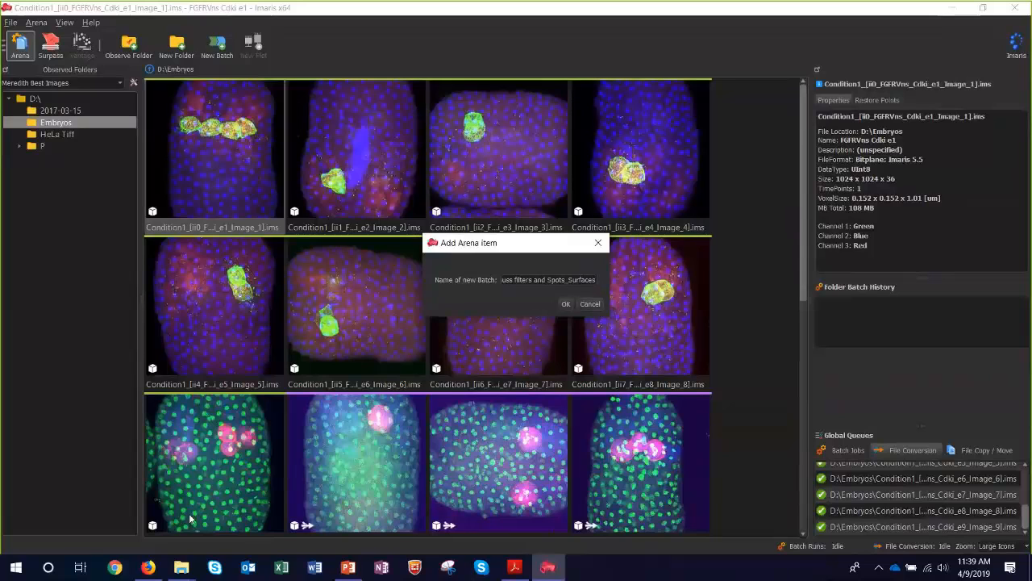
{"action": "left_click", "coordinate": [565, 304]}
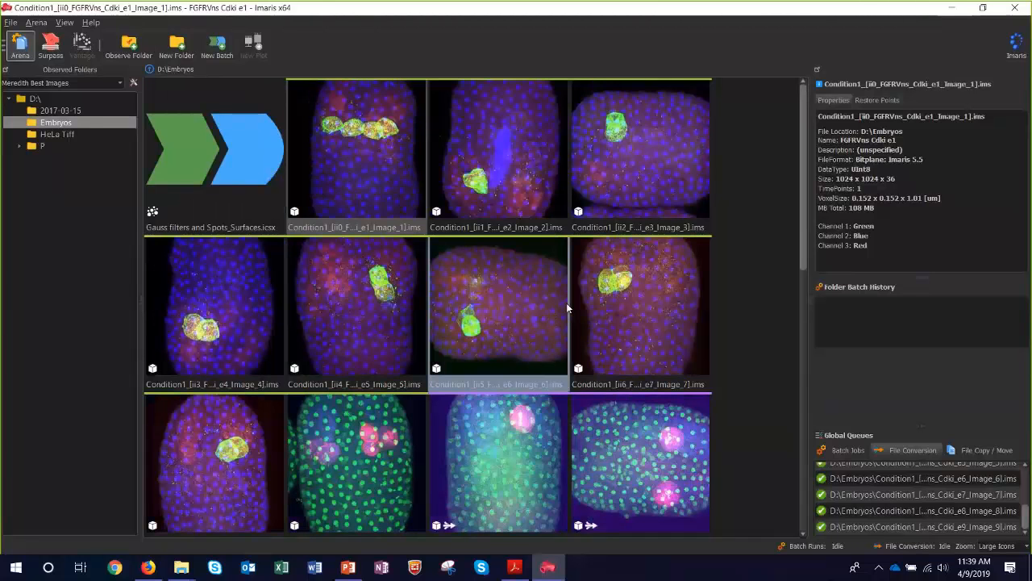
Open the Gauss filters and Spots_Surfaces.icsx batch in the Pipeline Editor.
{"action": "left_click", "coordinate": [187, 120]}
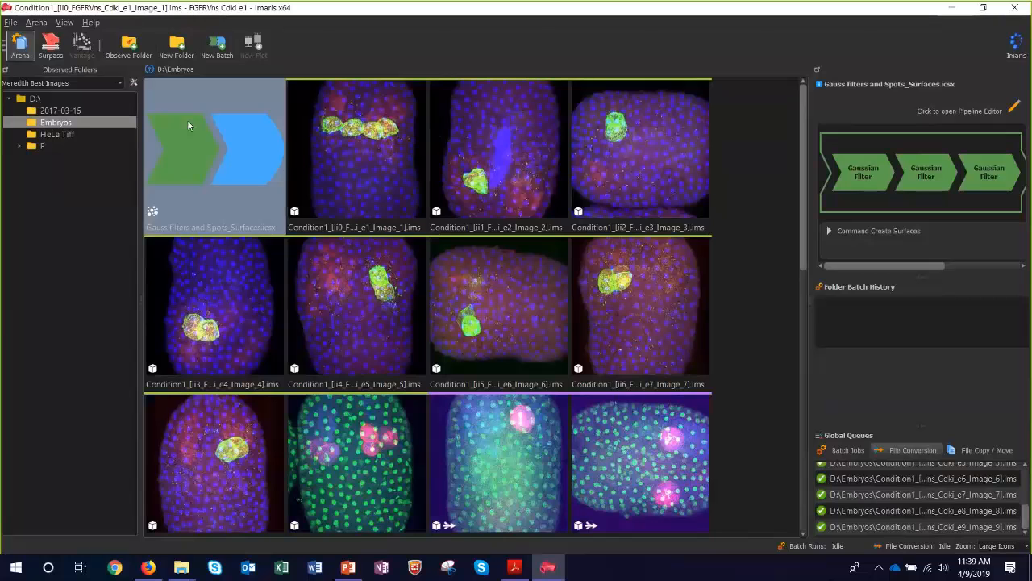
{"action": "left_click", "coordinate": [372, 140]}
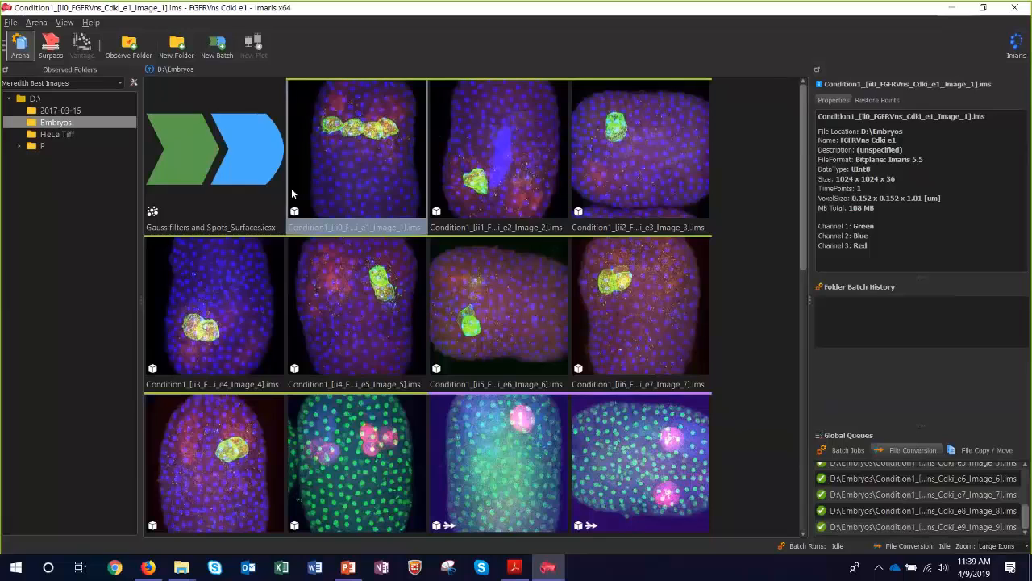
{"action": "left_click", "coordinate": [214, 197]}
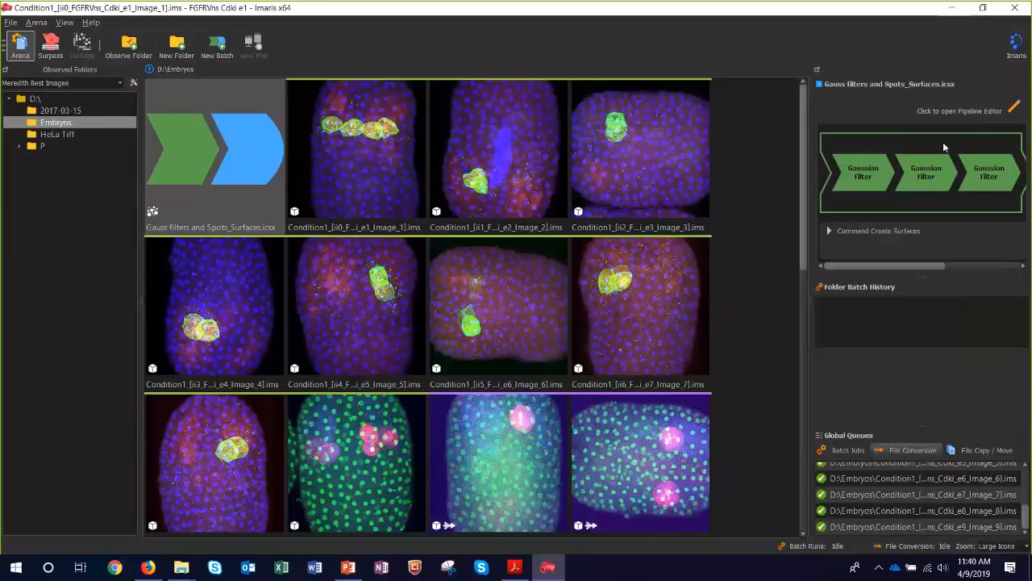
{"action": "left_click", "coordinate": [1014, 110]}
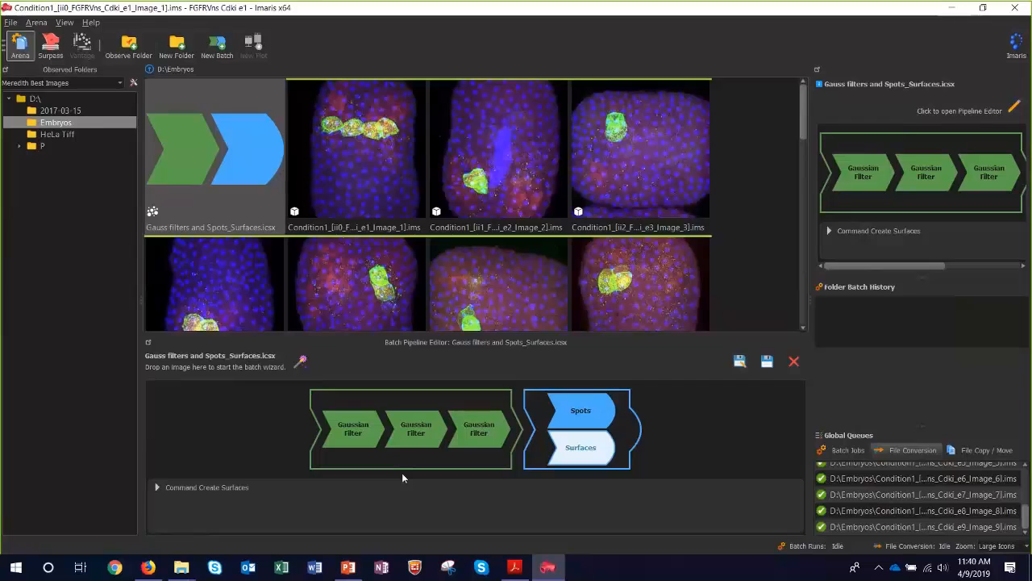
Inspect the parameters of the first two Gaussian Filter commands and the actions available for the second one.
{"action": "left_click", "coordinate": [374, 433]}
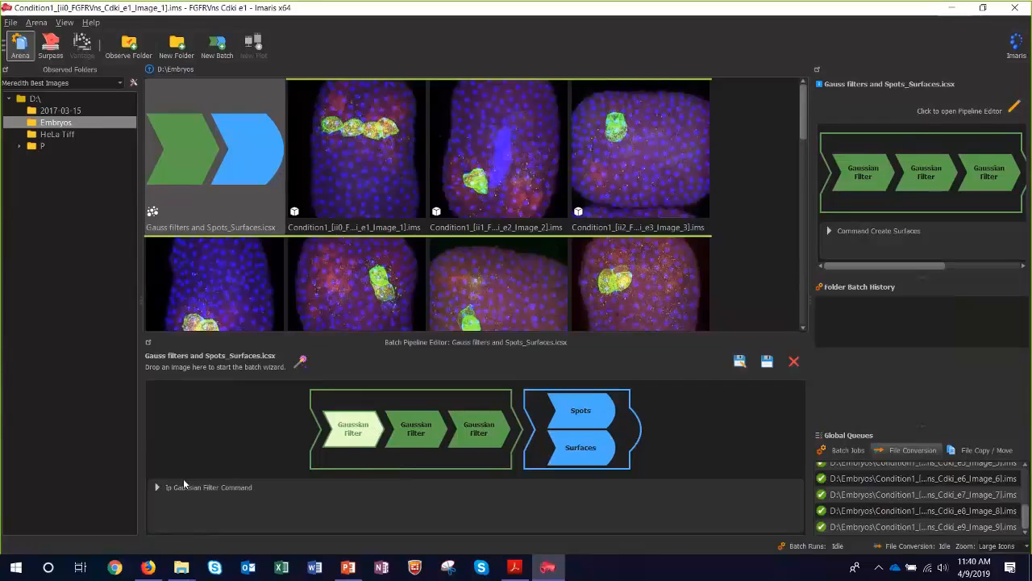
{"action": "left_click", "coordinate": [157, 488]}
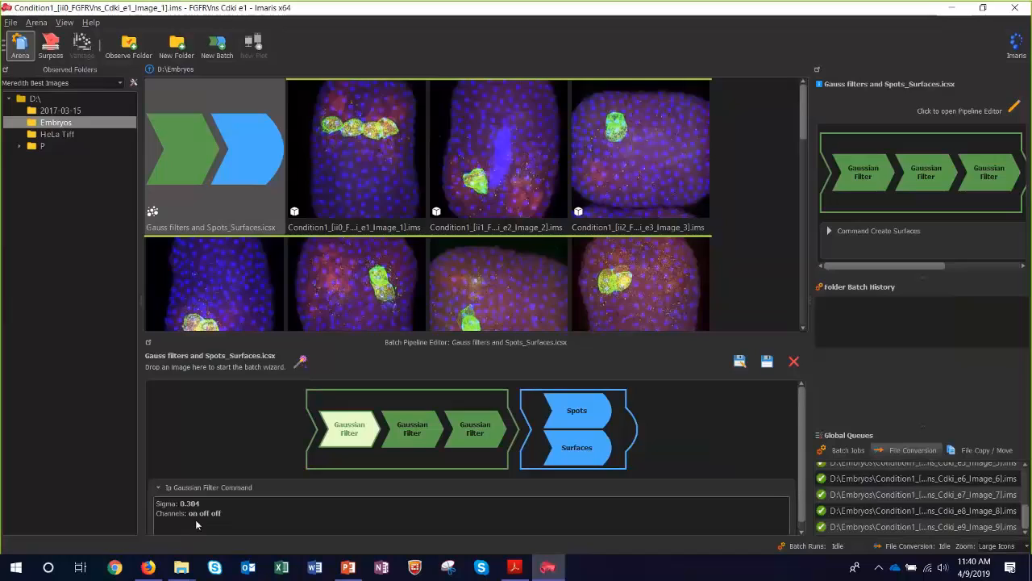
{"action": "left_click", "coordinate": [409, 430]}
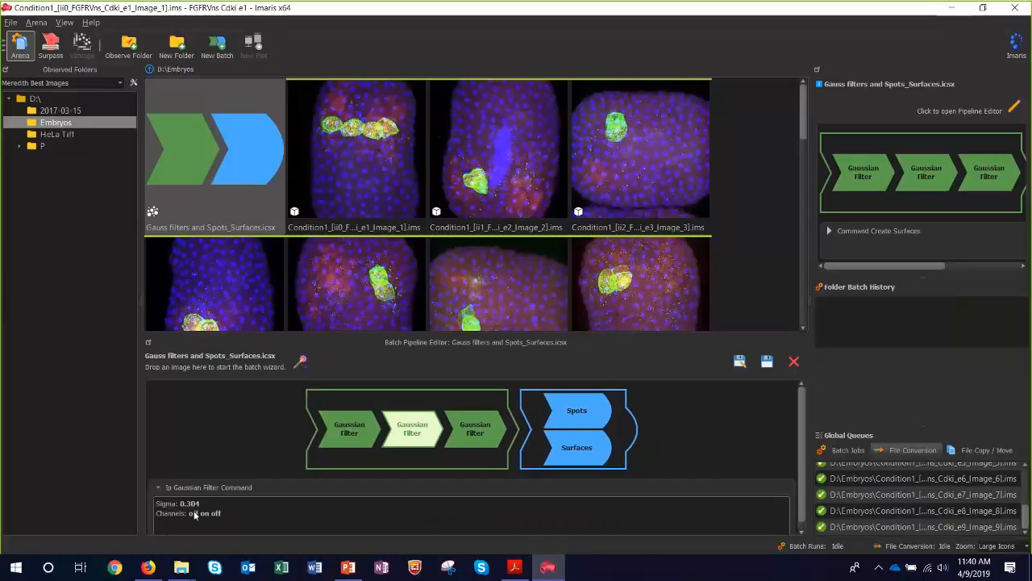
{"action": "right_click", "coordinate": [429, 438]}
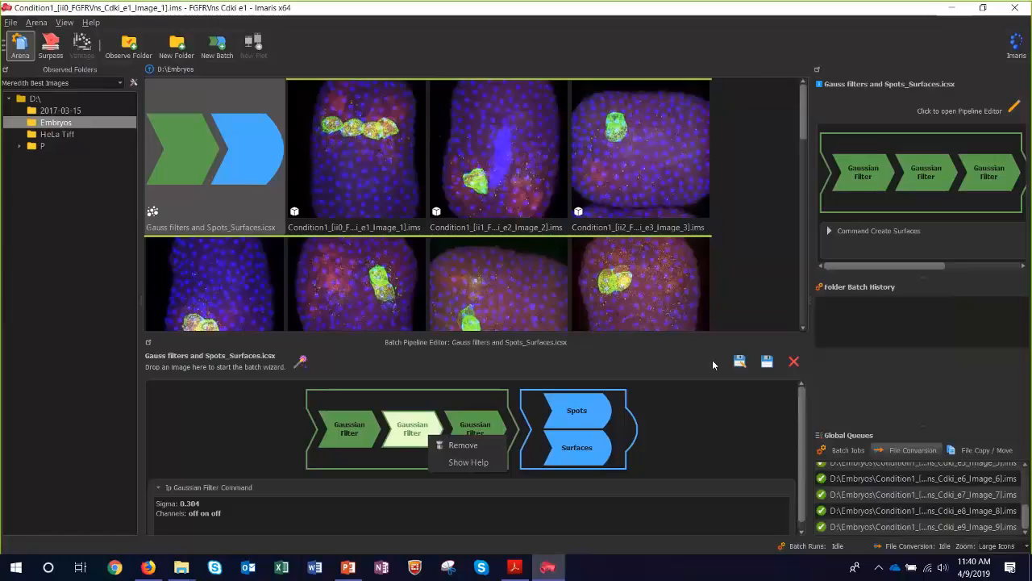
{"action": "left_click", "coordinate": [690, 412]}
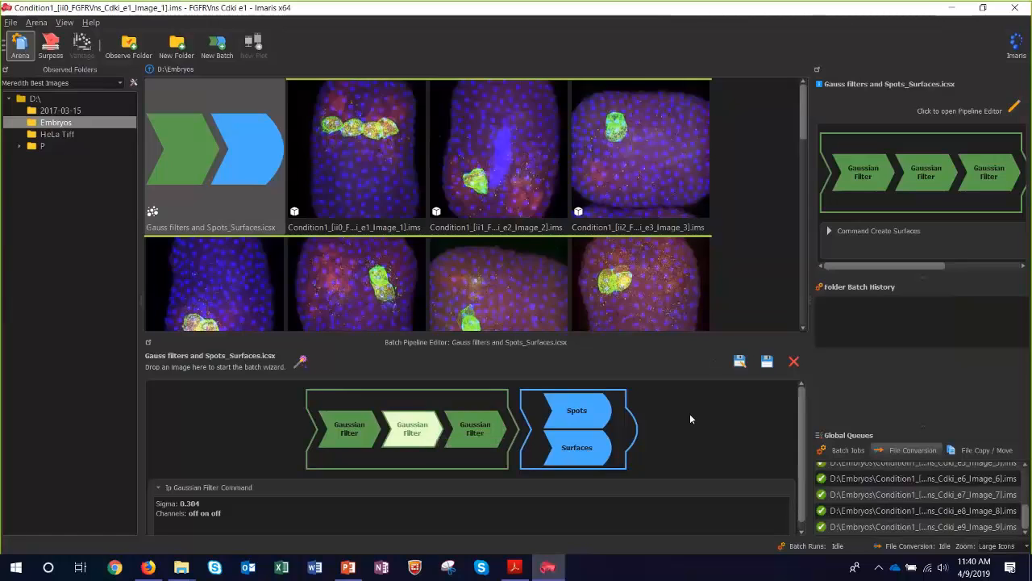
Inspect the pipeline's Spots command and the run options offered for the Gauss filters and Spots_Surfaces.icsx batch.
{"action": "left_click", "coordinate": [615, 416]}
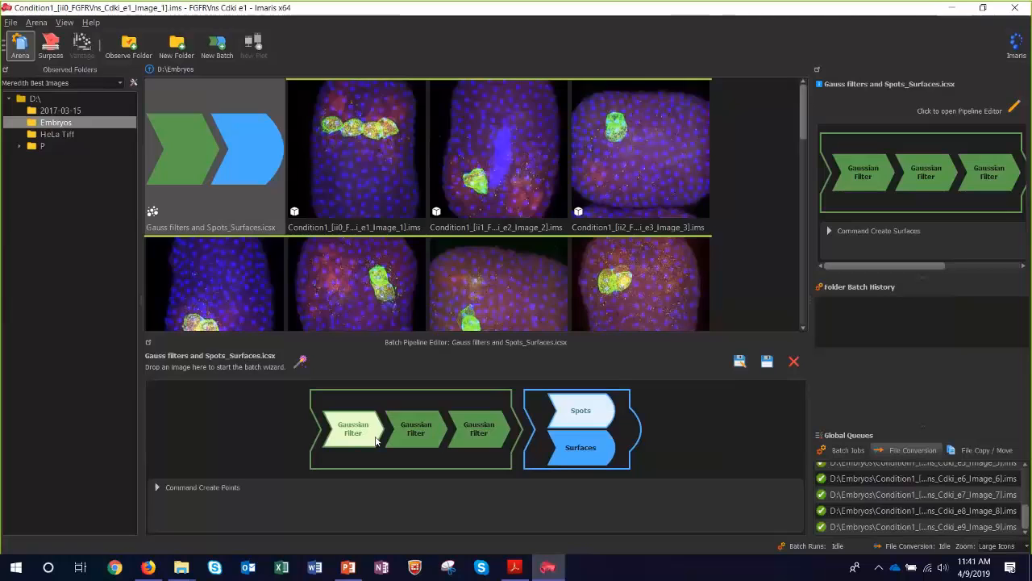
{"action": "right_click", "coordinate": [258, 202]}
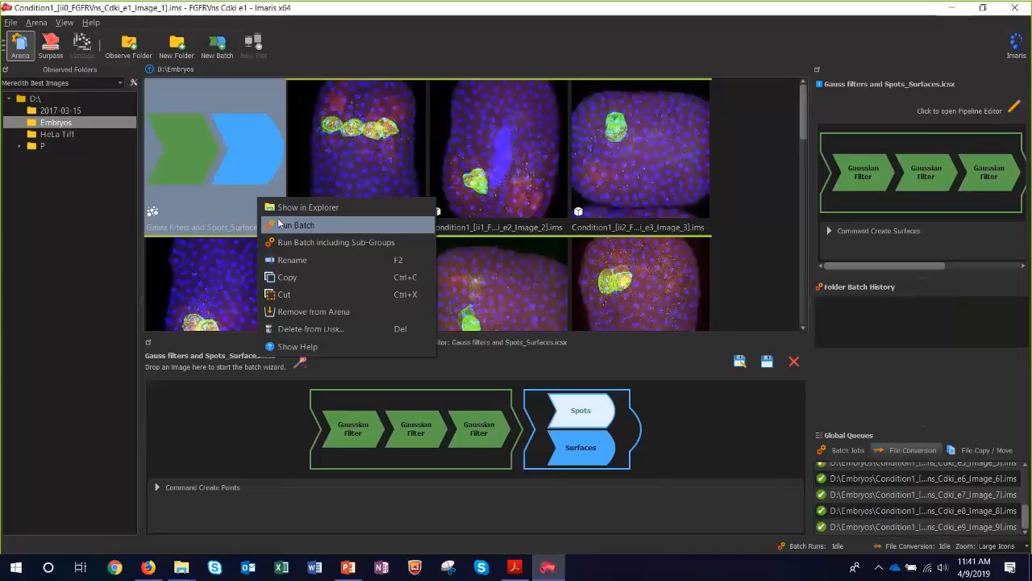
{"action": "left_click", "coordinate": [357, 145]}
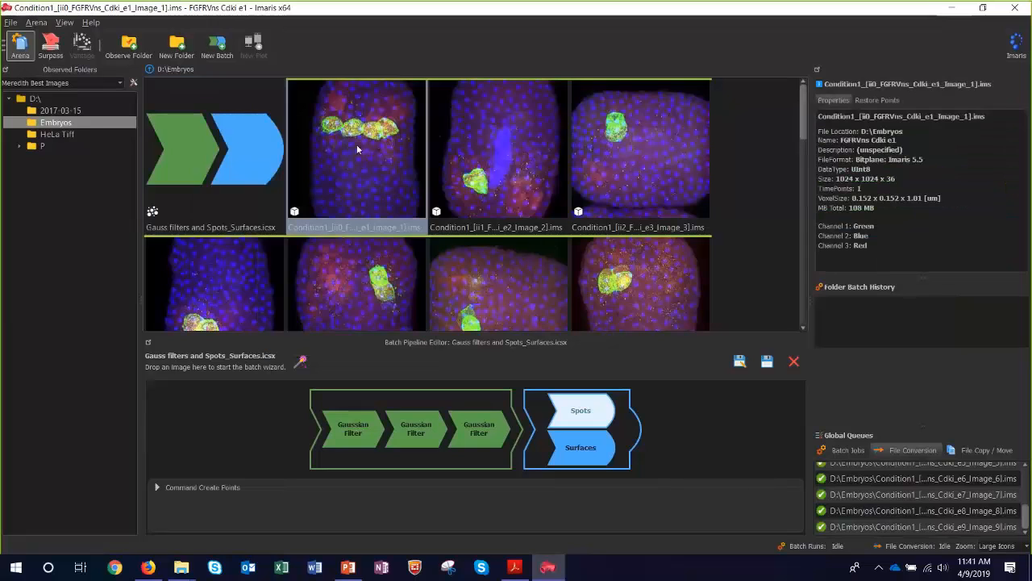
Switch to the Observed Folders list, close the Pipeline Editor, and open the control folder in Imaris Demo Images.
{"action": "left_click", "coordinate": [72, 84]}
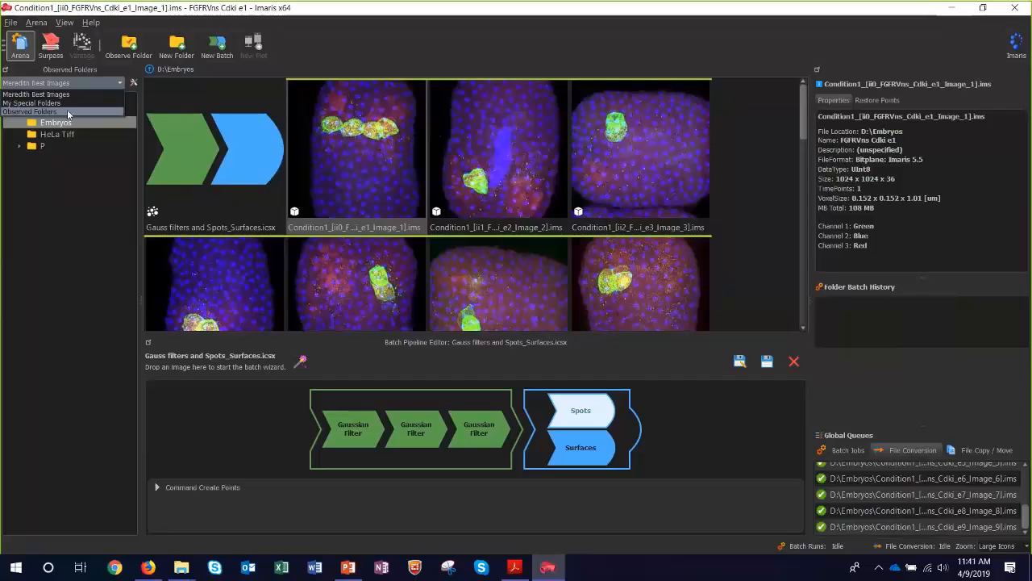
{"action": "left_click", "coordinate": [72, 112]}
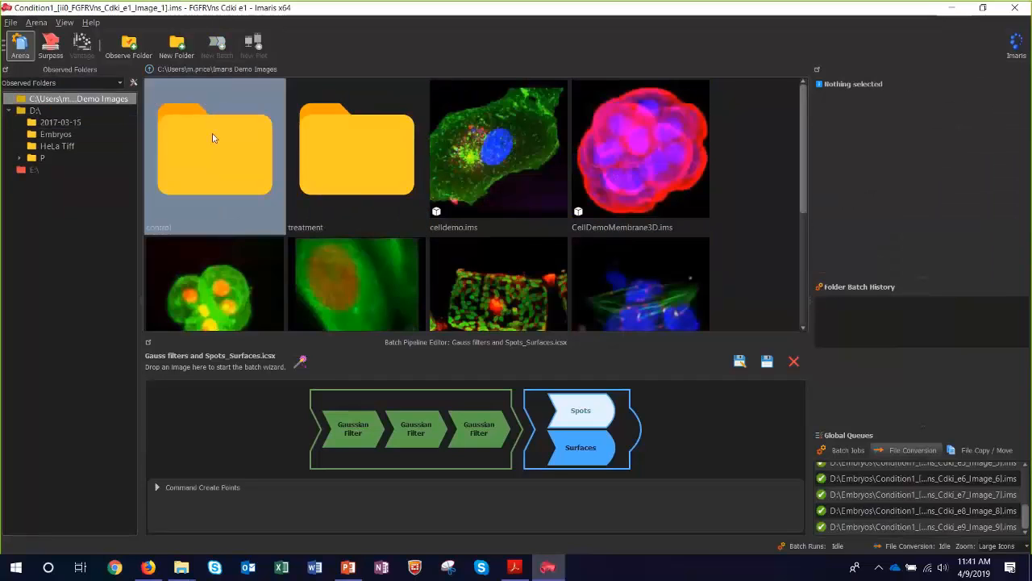
{"action": "left_click", "coordinate": [794, 362]}
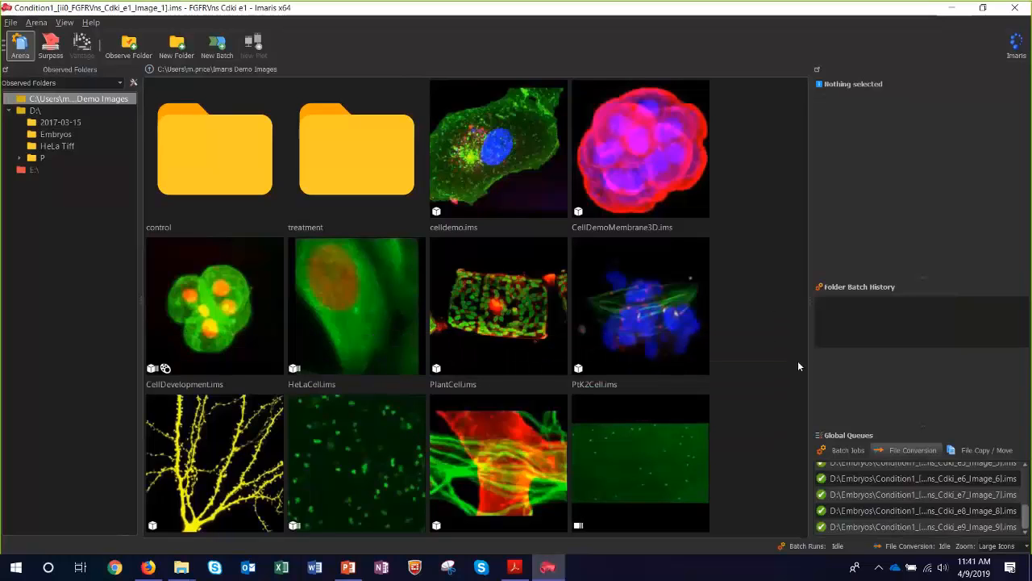
{"action": "double_click", "coordinate": [217, 146]}
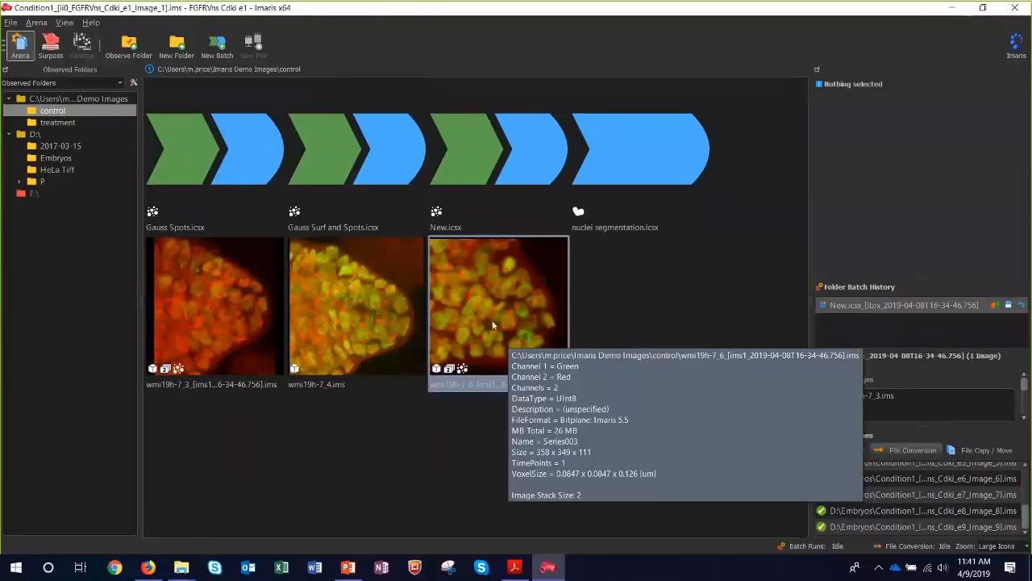
Open the processed wmi19h-7_6 image in 3D, rotate it to examine its batch-created spots, and return to the Arena.
{"action": "double_click", "coordinate": [494, 325]}
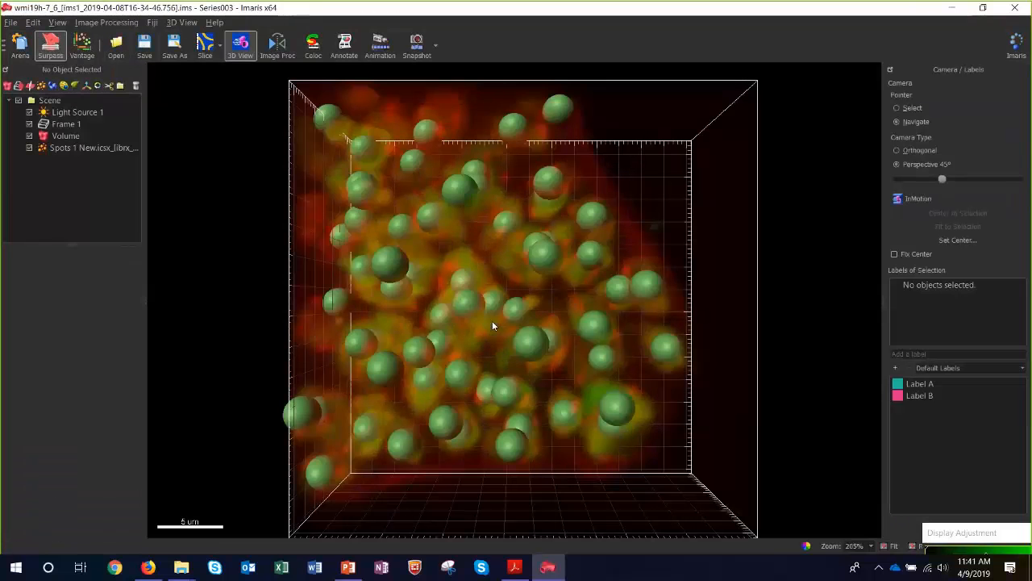
{"action": "left_click_drag", "start_coordinate": [511, 237], "coordinate": [448, 294]}
{"action": "left_click_drag", "start_coordinate": [454, 221], "coordinate": [439, 232]}
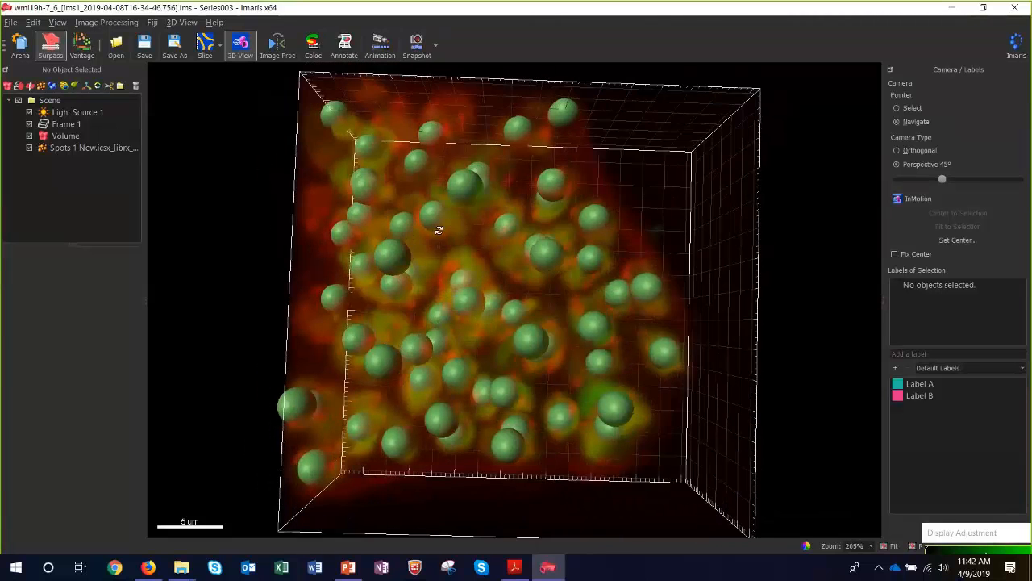
{"action": "left_click", "coordinate": [19, 50]}
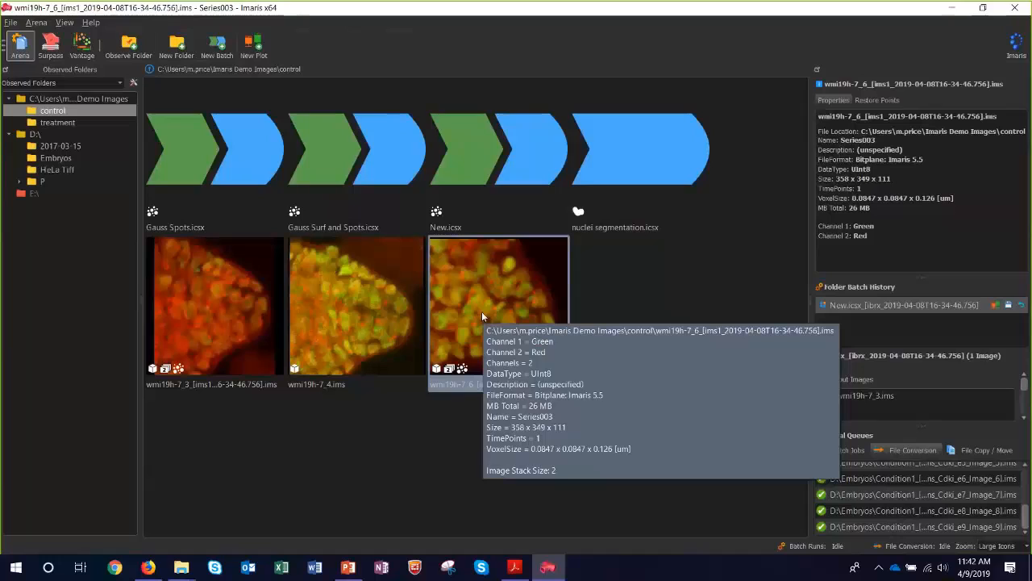
Review the actions for reverting the wmi19h-7_6 image to its previous or original version, and dismiss them.
{"action": "right_click", "coordinate": [481, 311]}
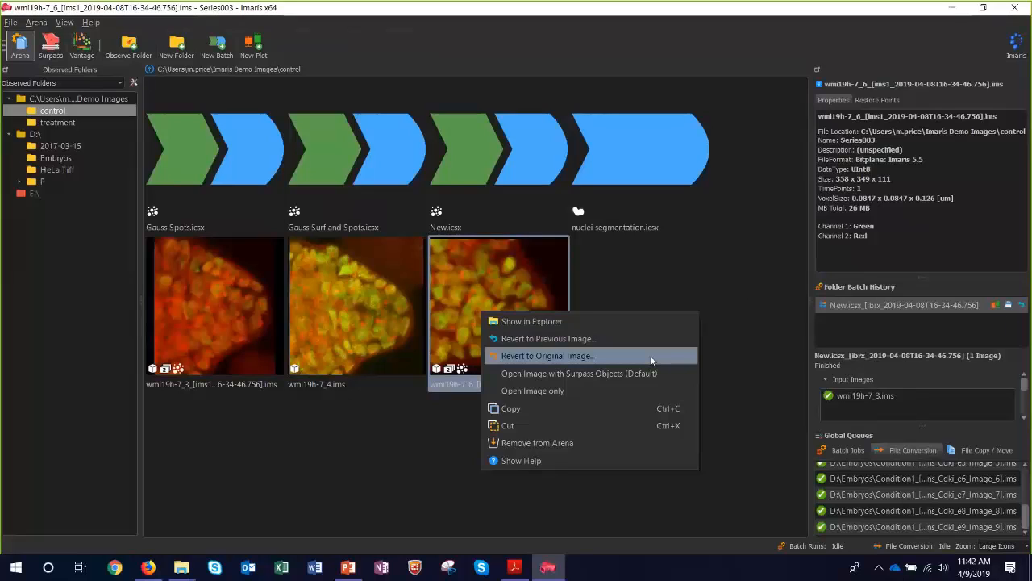
{"action": "left_click", "coordinate": [522, 300]}
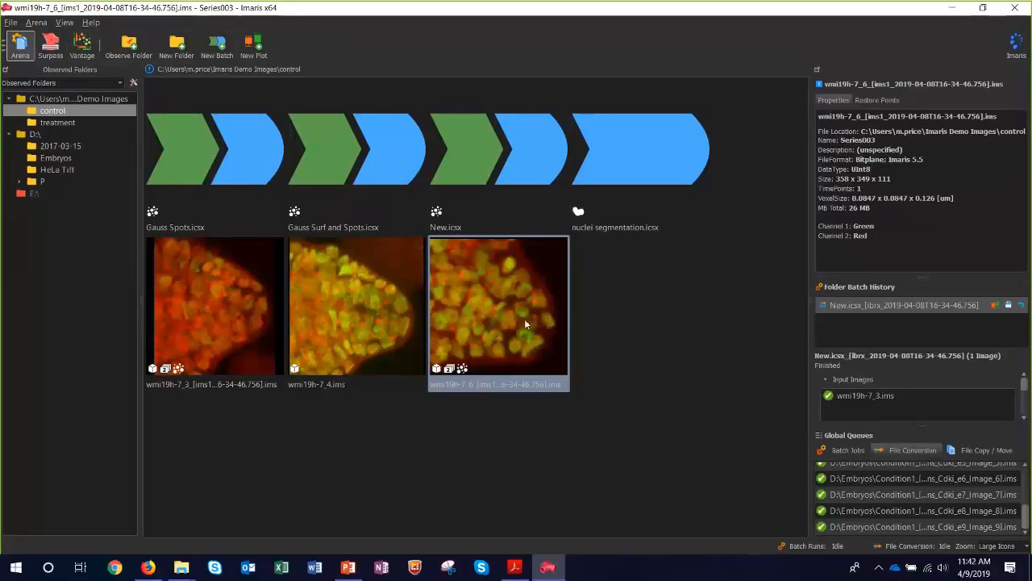
{"action": "mouse_move", "coordinate": [524, 318]}
Enlarge the Folder Batch History area and export the New.icsx batch run's statistics to drive D: as a Microsoft Excel (*.xls) file.
{"action": "left_click_drag", "start_coordinate": [928, 268], "coordinate": [922, 216]}
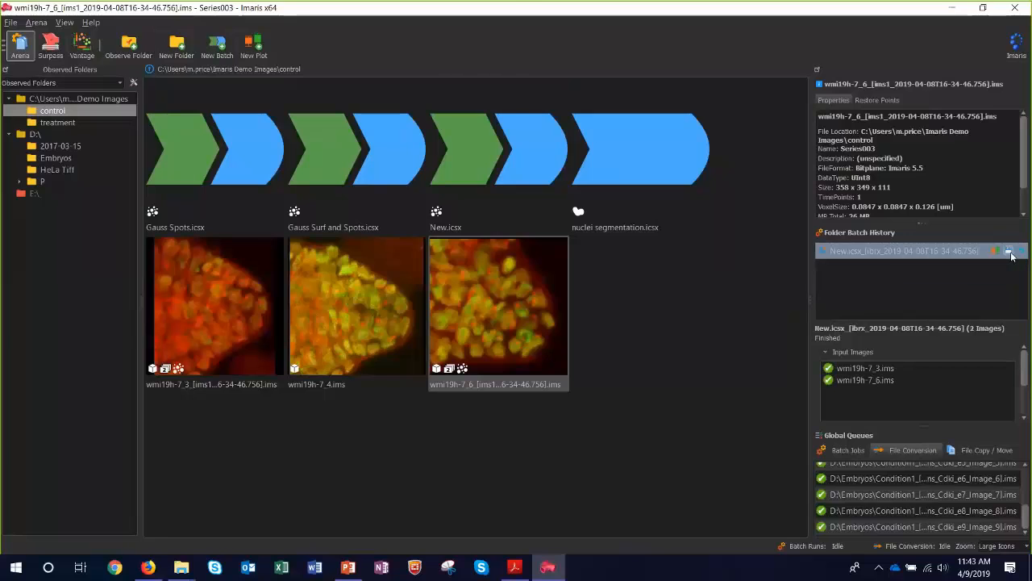
{"action": "left_click", "coordinate": [1009, 253]}
{"action": "left_click", "coordinate": [210, 284]}
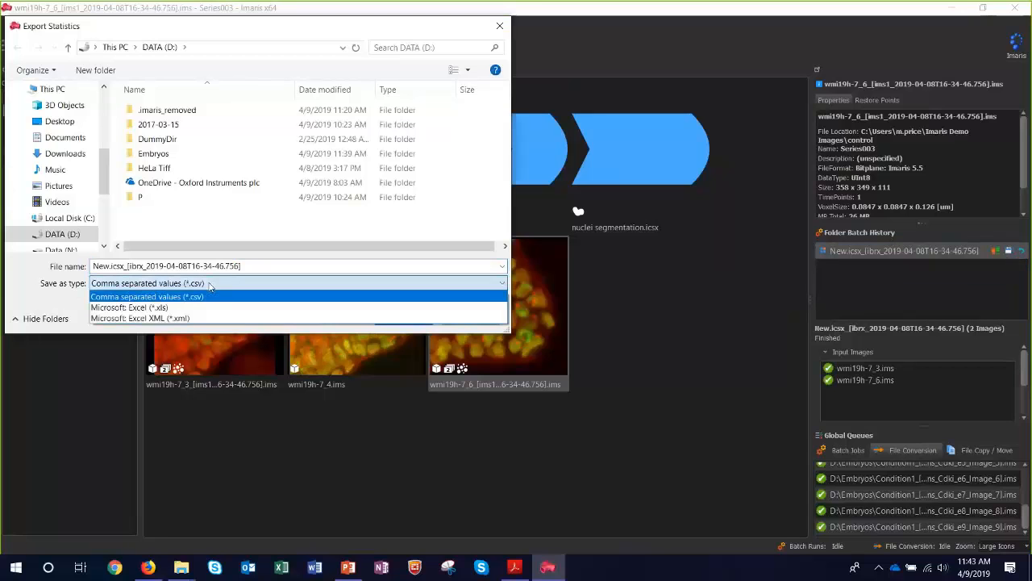
{"action": "left_click", "coordinate": [161, 307]}
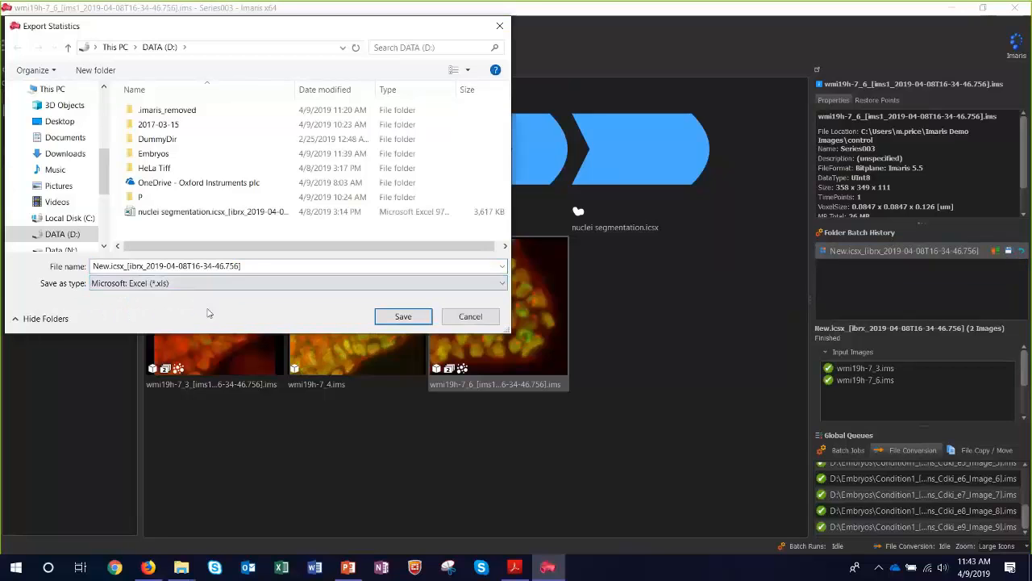
{"action": "left_click", "coordinate": [402, 317]}
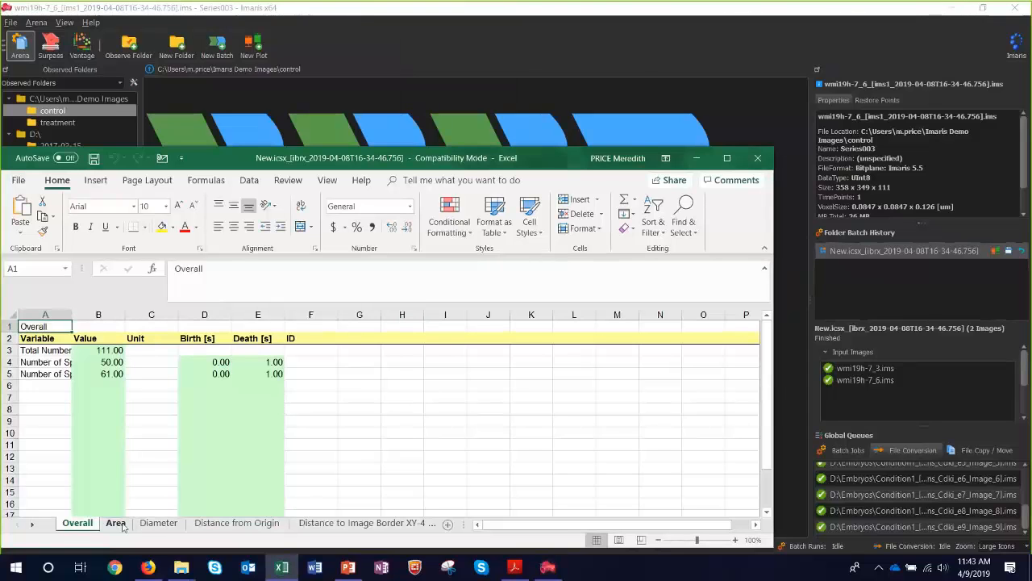
Review the Area sheet of the exported statistics in Excel, minimize the workbook, and clear the selection in the Imaris Arena.
{"action": "left_click", "coordinate": [121, 525]}
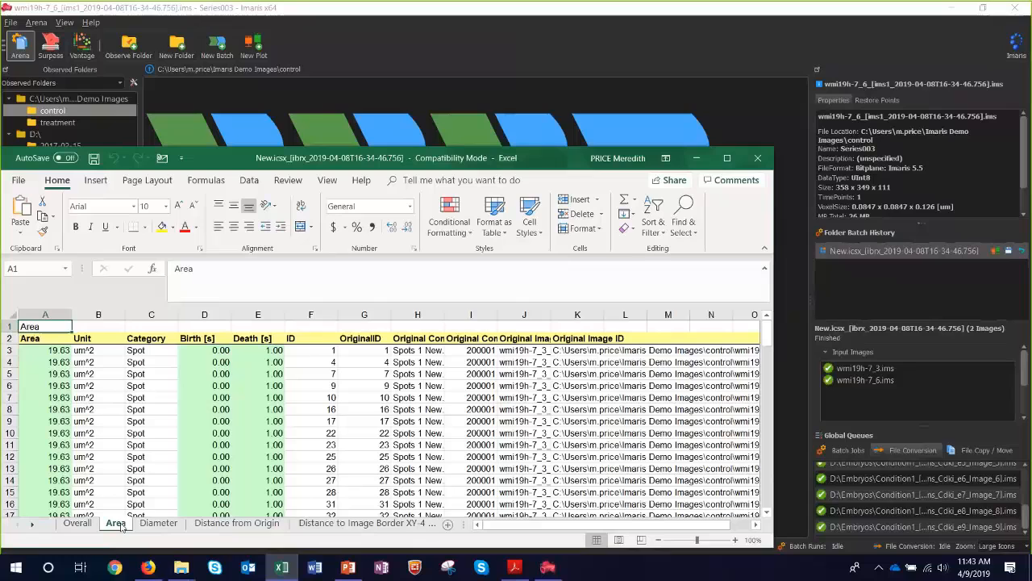
{"action": "left_click", "coordinate": [697, 158]}
{"action": "left_click", "coordinate": [720, 334]}
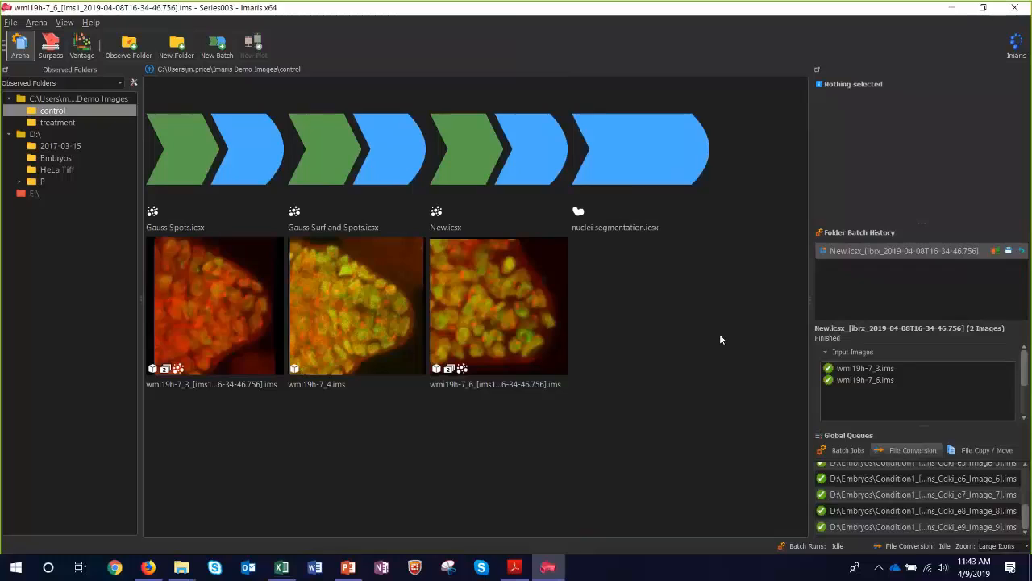
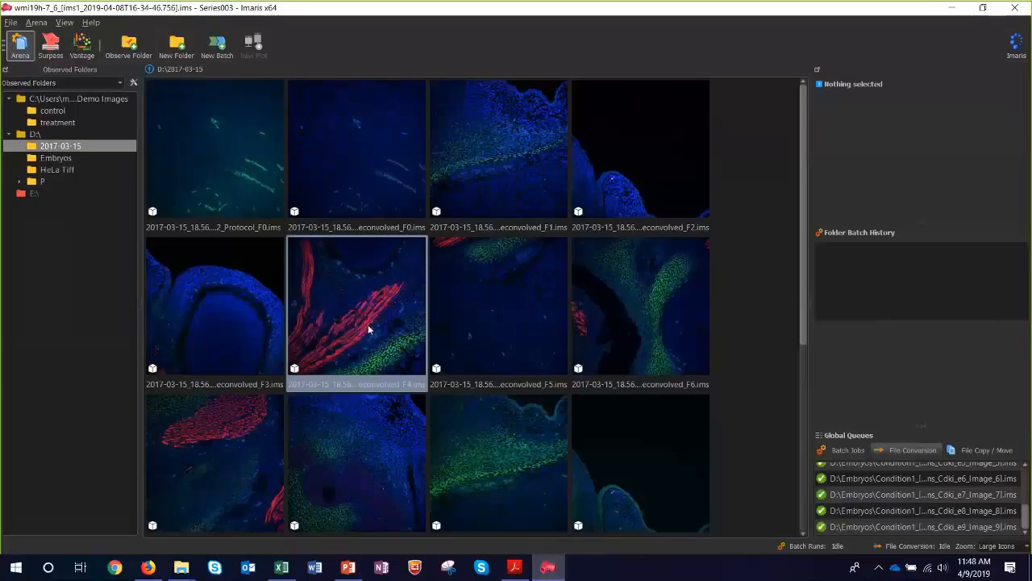
Open the 2017-03-15 deconvolved_F4 image in Image Processing and widen the commands area to show every channel option.
{"action": "mouse_move", "coordinate": [369, 329]}
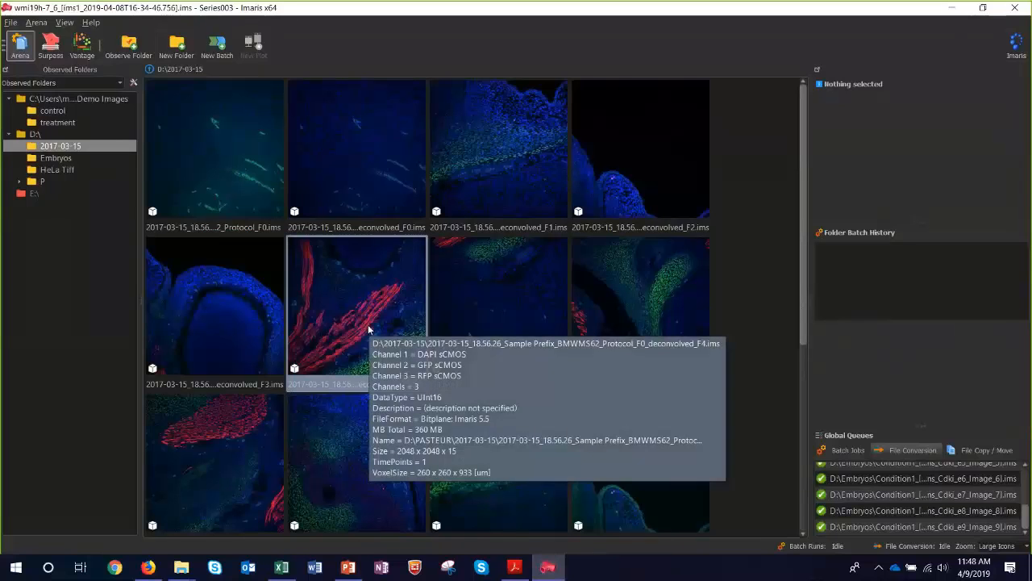
{"action": "double_click", "coordinate": [367, 329]}
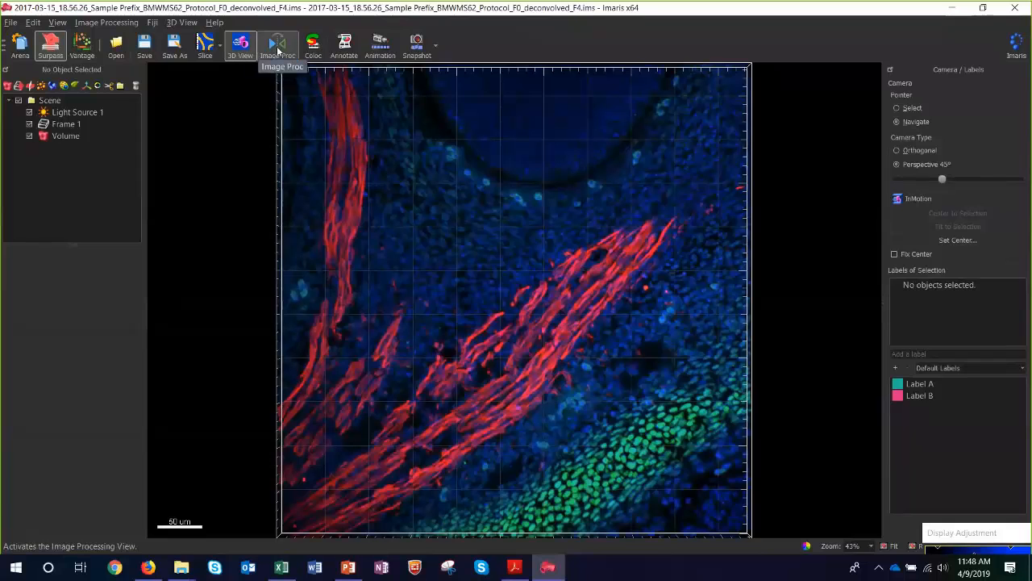
{"action": "left_click", "coordinate": [278, 49]}
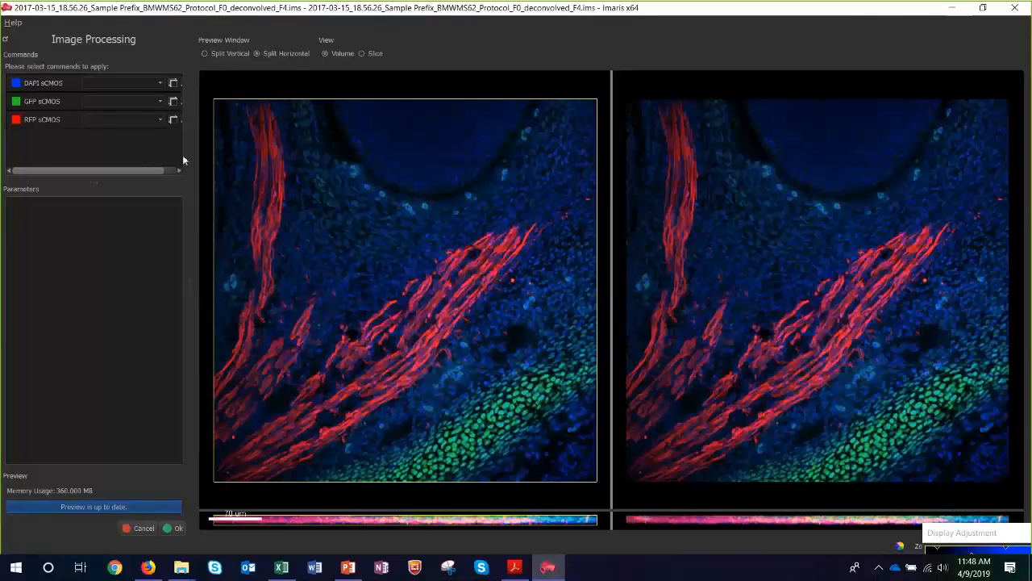
{"action": "left_click_drag", "start_coordinate": [191, 285], "coordinate": [208, 285]}
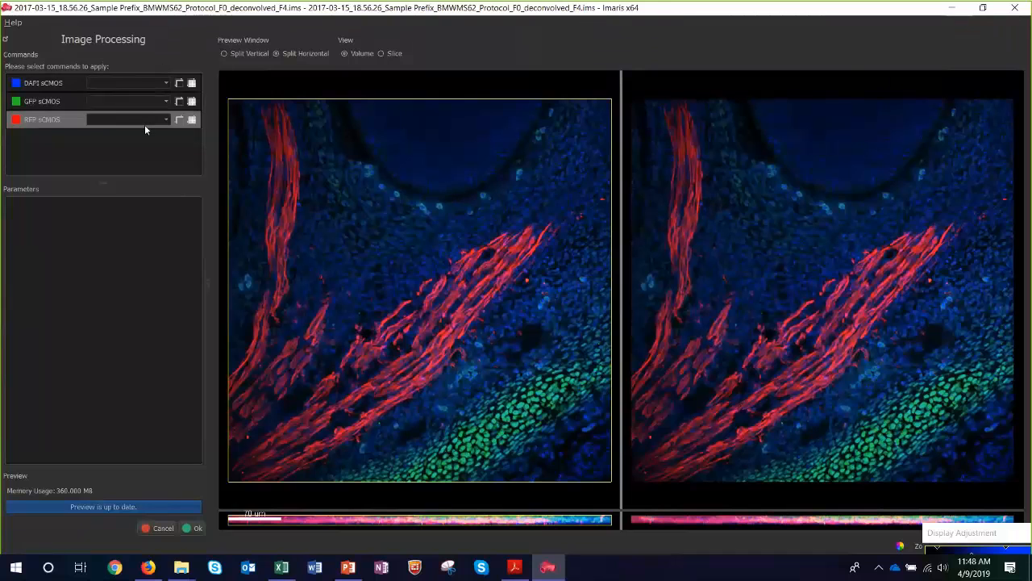
Shrink the processing preview to a central region covering the red fibers and neighboring nuclei, filling the preview with it.
{"action": "left_click_drag", "start_coordinate": [232, 103], "coordinate": [431, 251]}
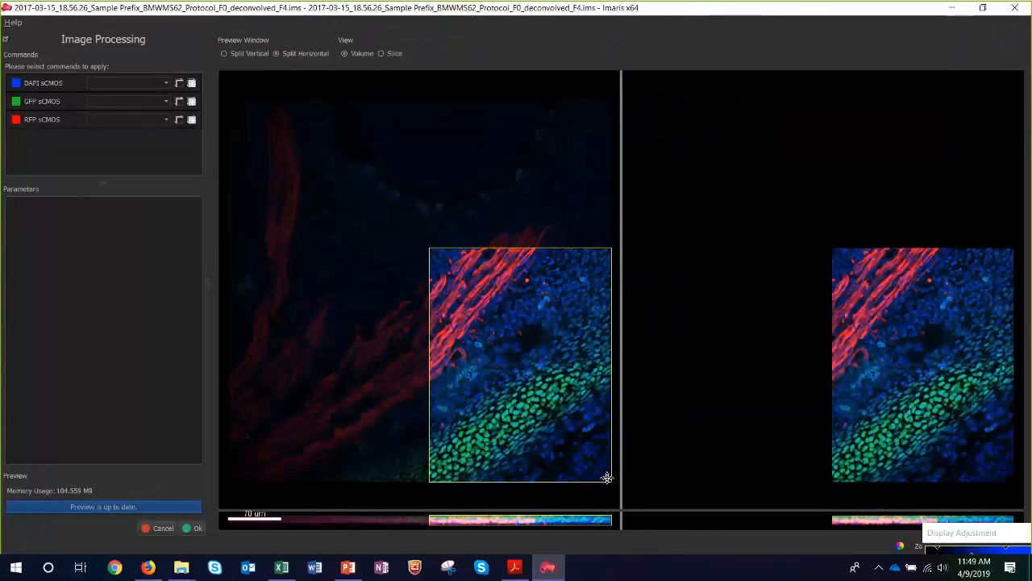
{"action": "left_click_drag", "start_coordinate": [613, 483], "coordinate": [590, 392]}
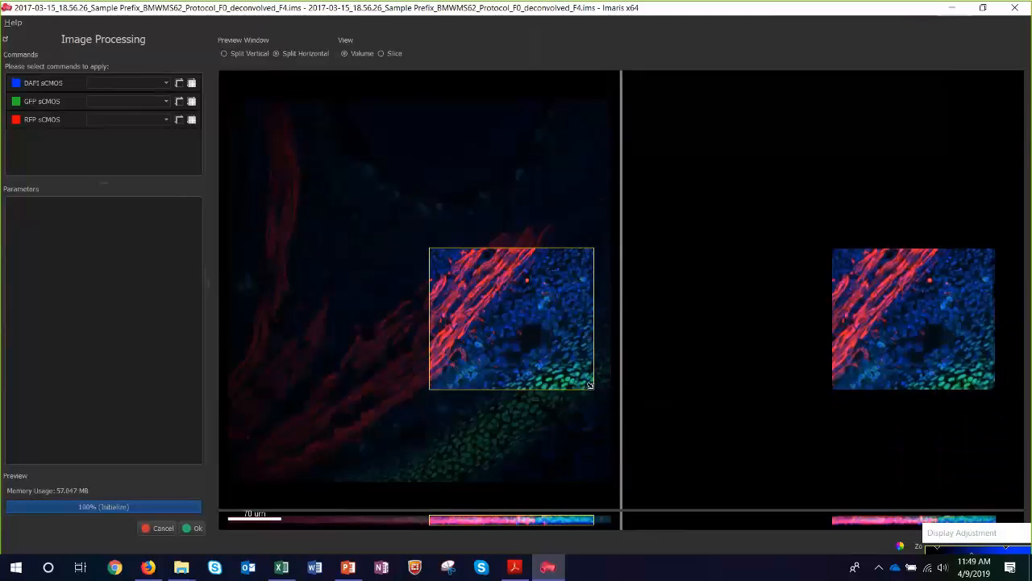
{"action": "scroll", "coordinate": [541, 331], "scroll_direction": "up", "scroll_amount": 2}
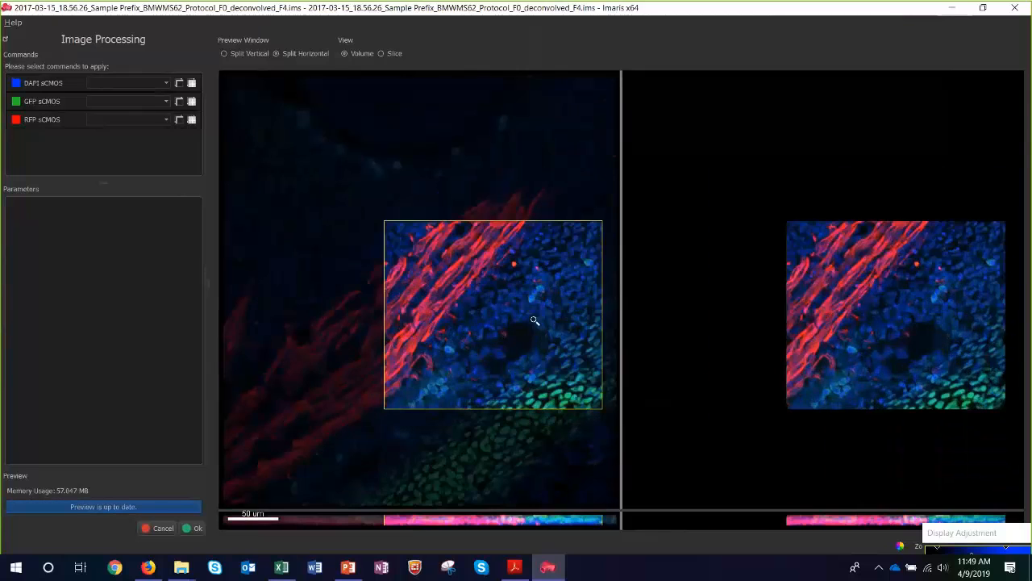
{"action": "scroll", "coordinate": [477, 300], "scroll_direction": "up", "scroll_amount": 3}
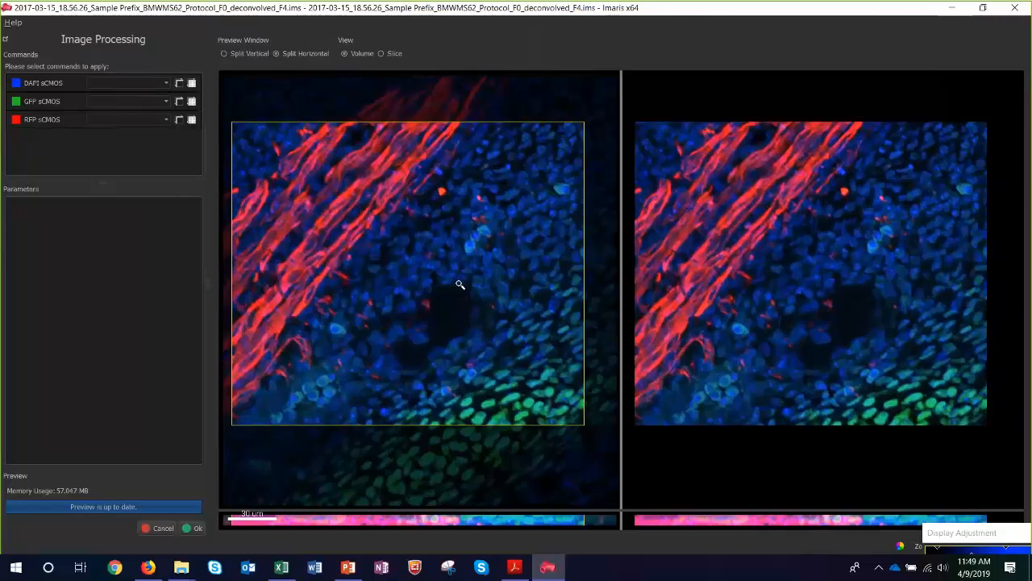
{"action": "scroll", "coordinate": [460, 285], "scroll_direction": "up", "scroll_amount": 2}
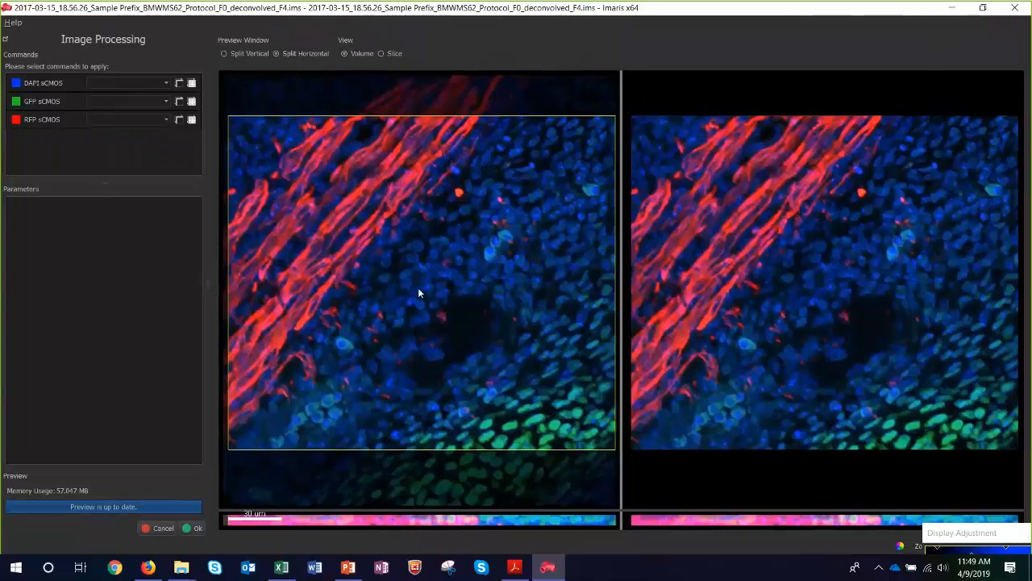
Enlarge the Display Adjustment window to list all channels and hide the DAPI sCMOS and GFP sCMOS channels.
{"action": "left_click", "coordinate": [963, 533]}
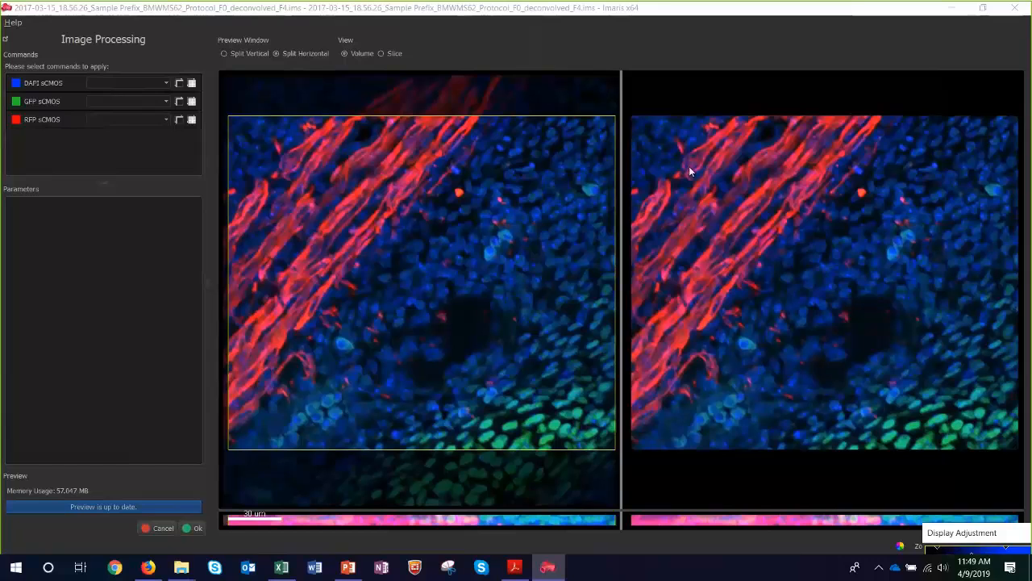
{"action": "left_click_drag", "start_coordinate": [960, 532], "coordinate": [663, 86]}
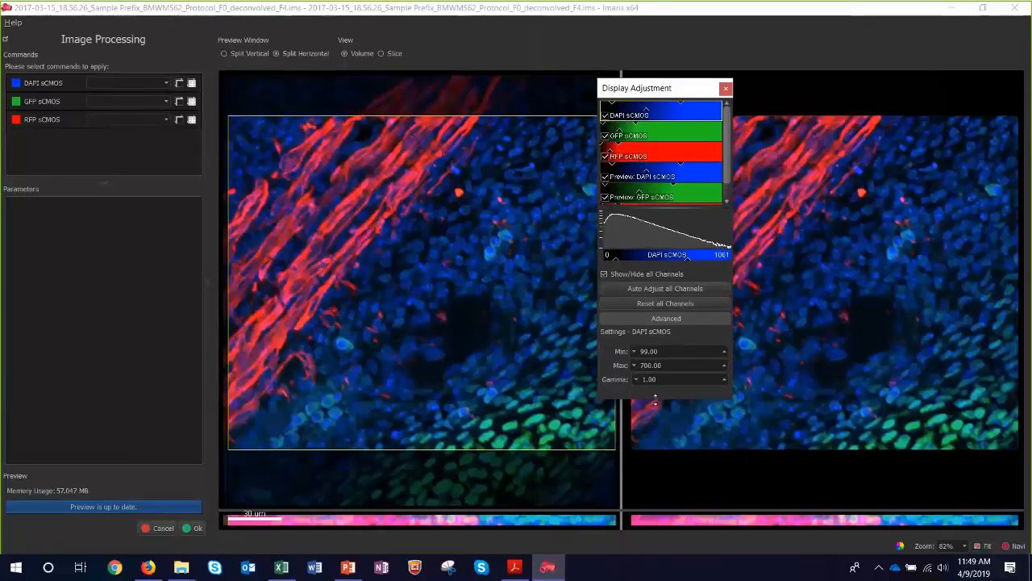
{"action": "left_click_drag", "start_coordinate": [658, 452], "coordinate": [657, 457]}
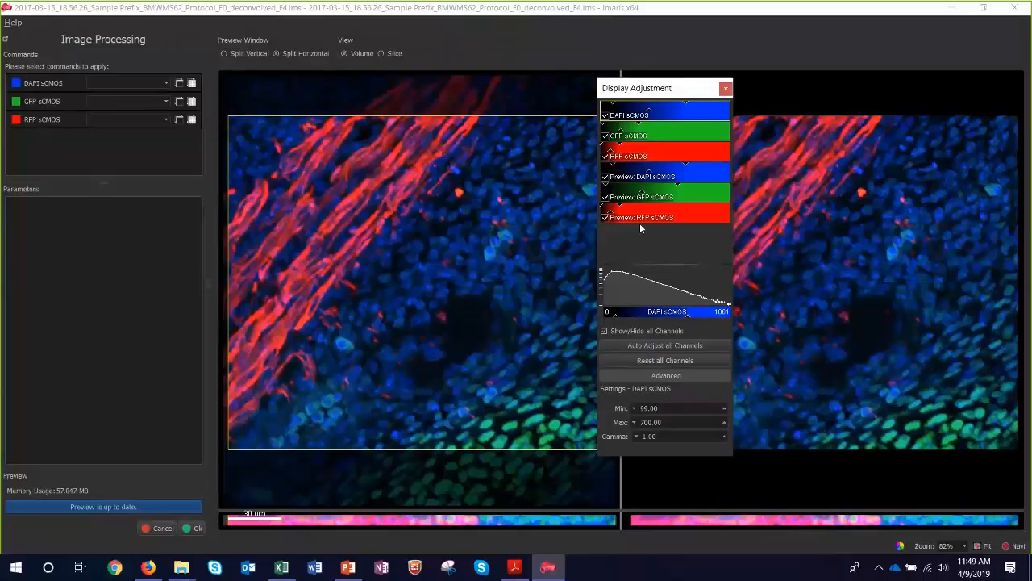
{"action": "left_click", "coordinate": [606, 118]}
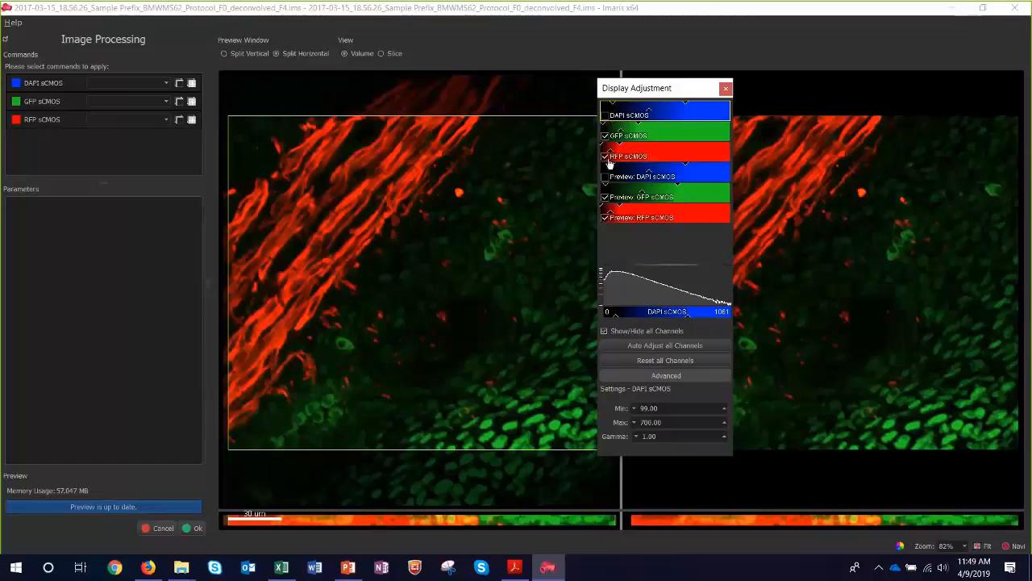
{"action": "left_click", "coordinate": [605, 136]}
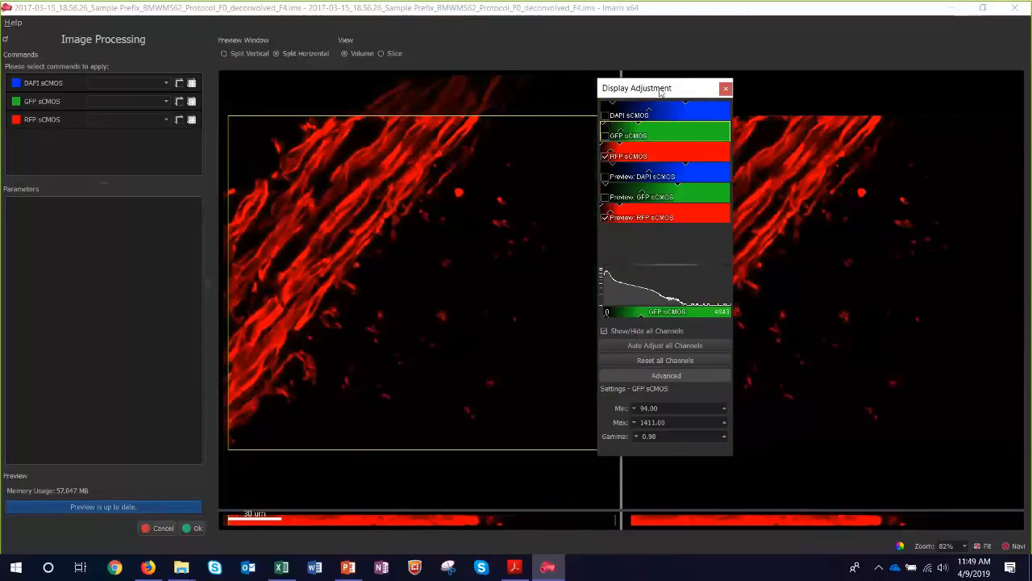
Collapse the advanced display settings and move the Display Adjustment window clear of the previews.
{"action": "left_click_drag", "start_coordinate": [681, 89], "coordinate": [698, 109]}
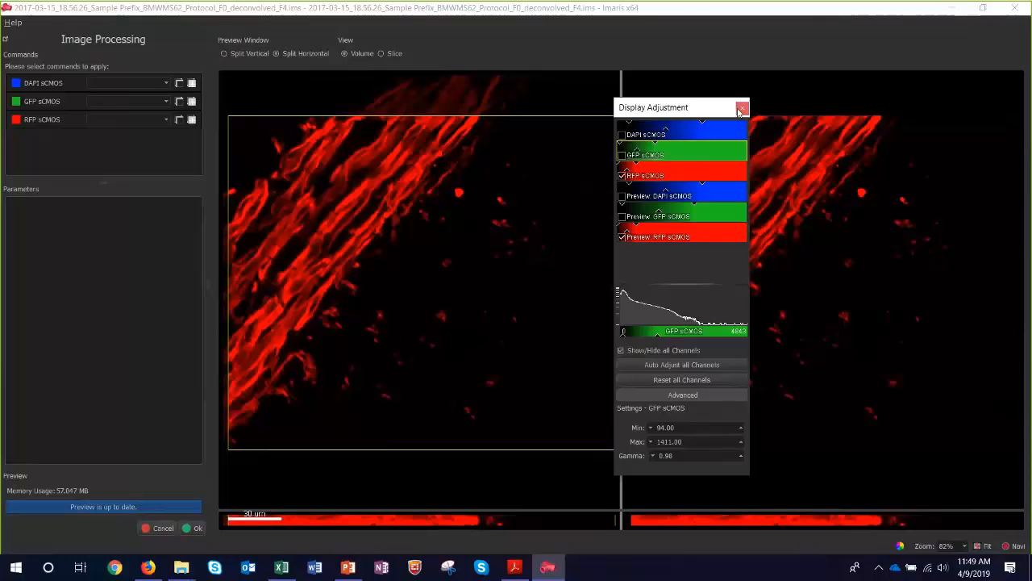
{"action": "left_click", "coordinate": [672, 395]}
{"action": "left_click", "coordinate": [671, 100]}
{"action": "left_click", "coordinate": [670, 105]}
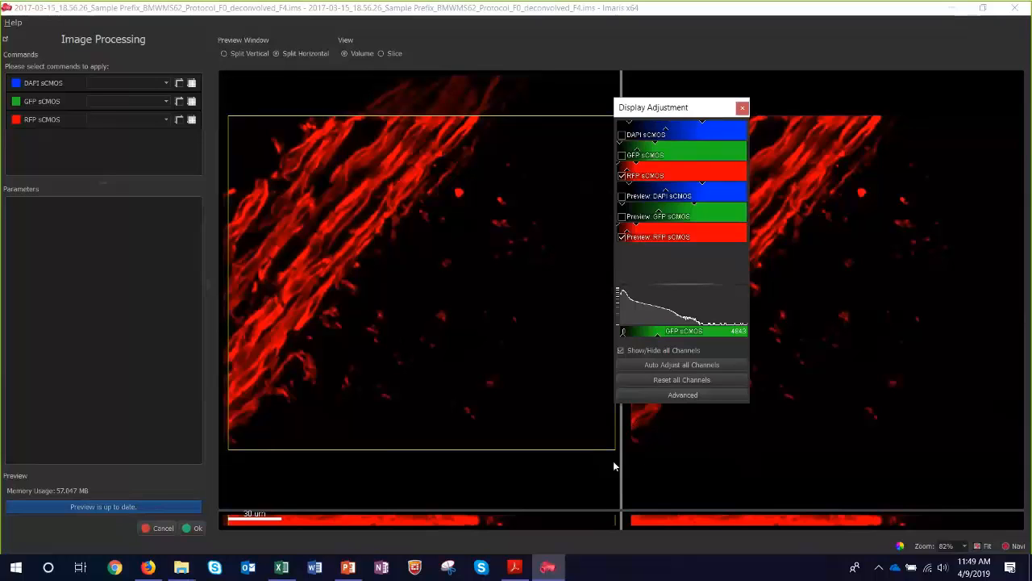
{"action": "left_click_drag", "start_coordinate": [671, 105], "coordinate": [615, 464]}
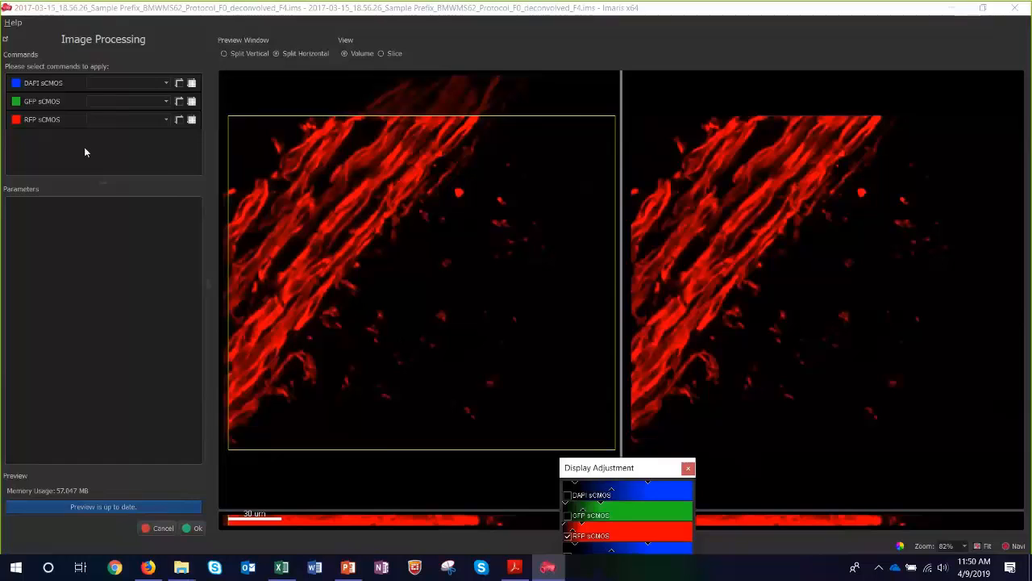
Apply Deconvolution to the RFP sCMOS channel with the Standard parameter set, Robust (iterative) algorithm and Oil (1.52) immersion medium.
{"action": "left_click", "coordinate": [106, 120]}
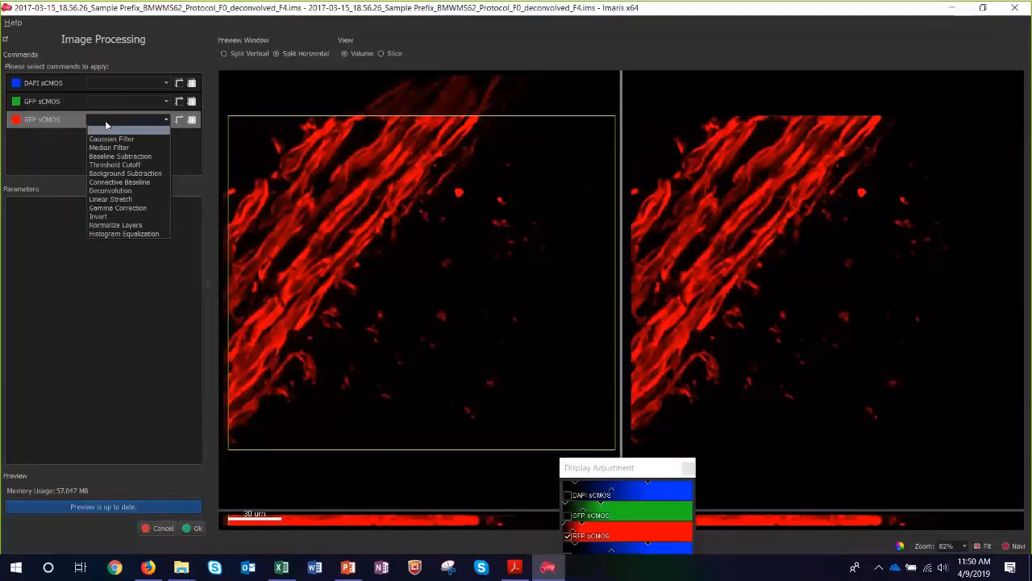
{"action": "left_click", "coordinate": [119, 191]}
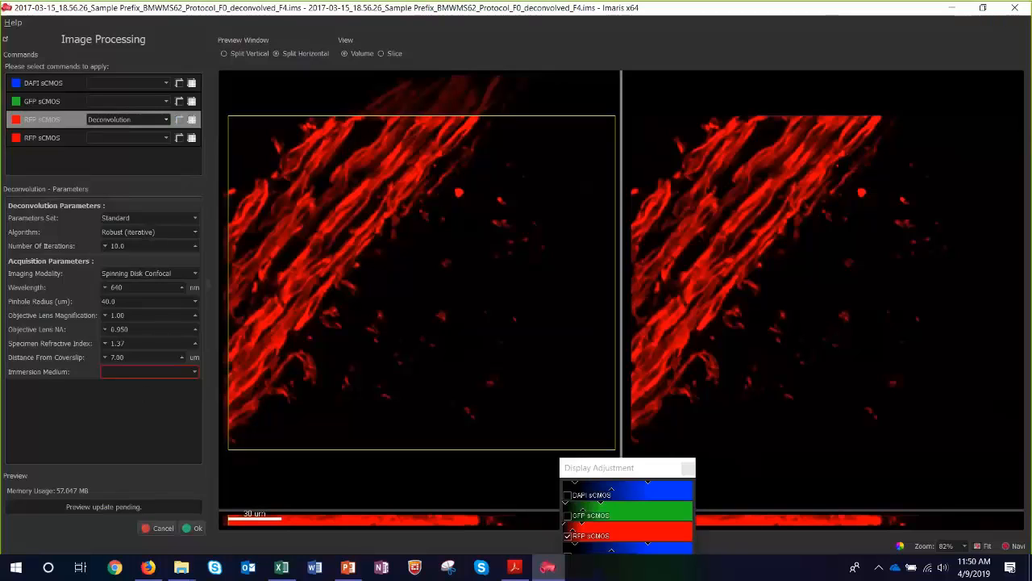
{"action": "left_click", "coordinate": [131, 218]}
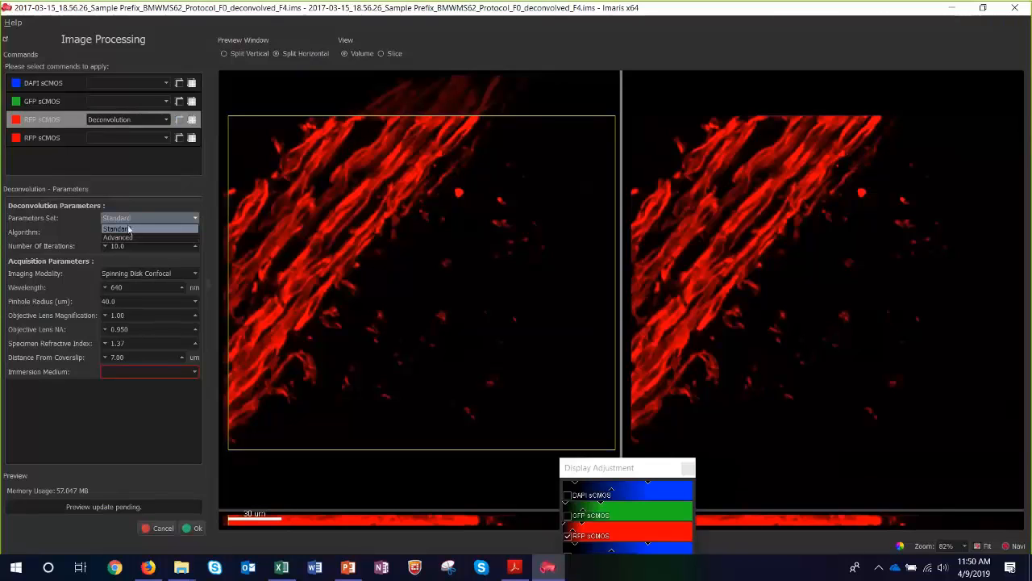
{"action": "left_click", "coordinate": [121, 228]}
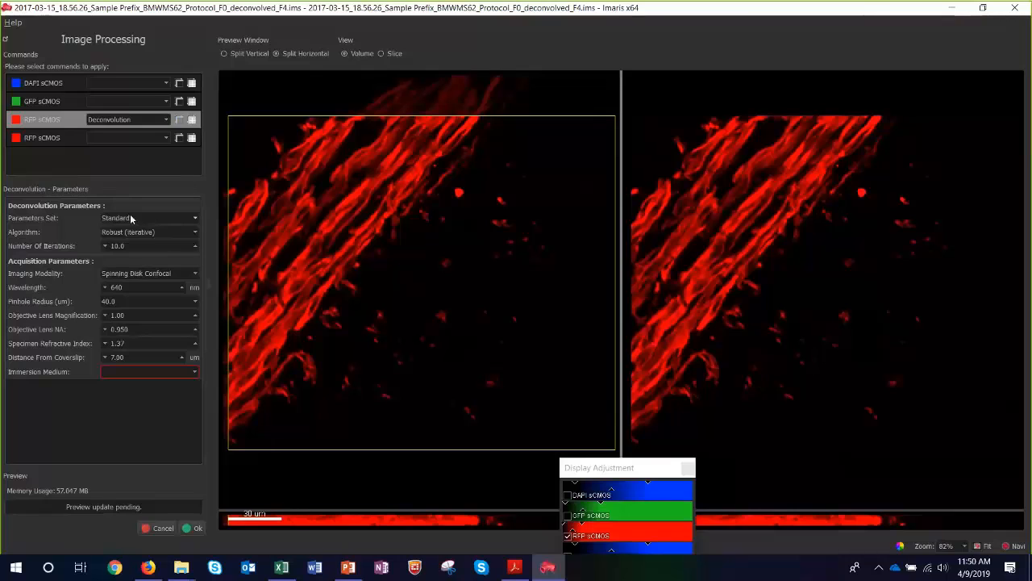
{"action": "left_click", "coordinate": [121, 232]}
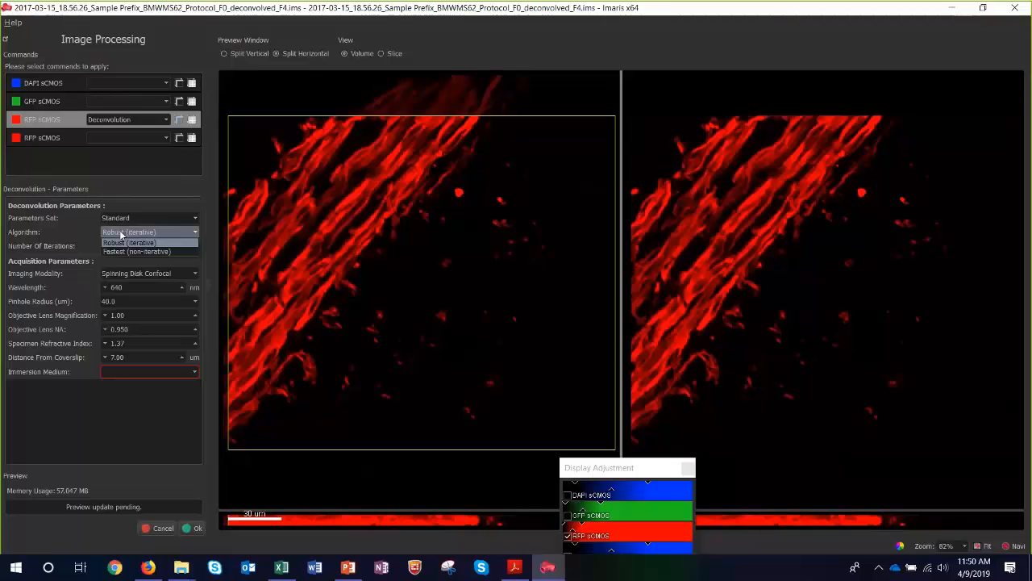
{"action": "left_click", "coordinate": [121, 234]}
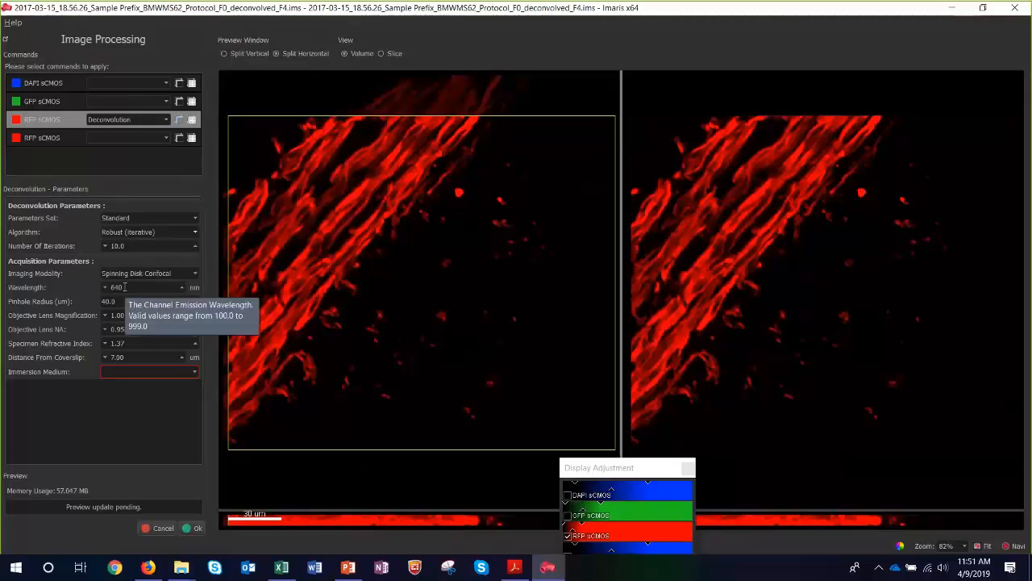
{"action": "left_click", "coordinate": [144, 374]}
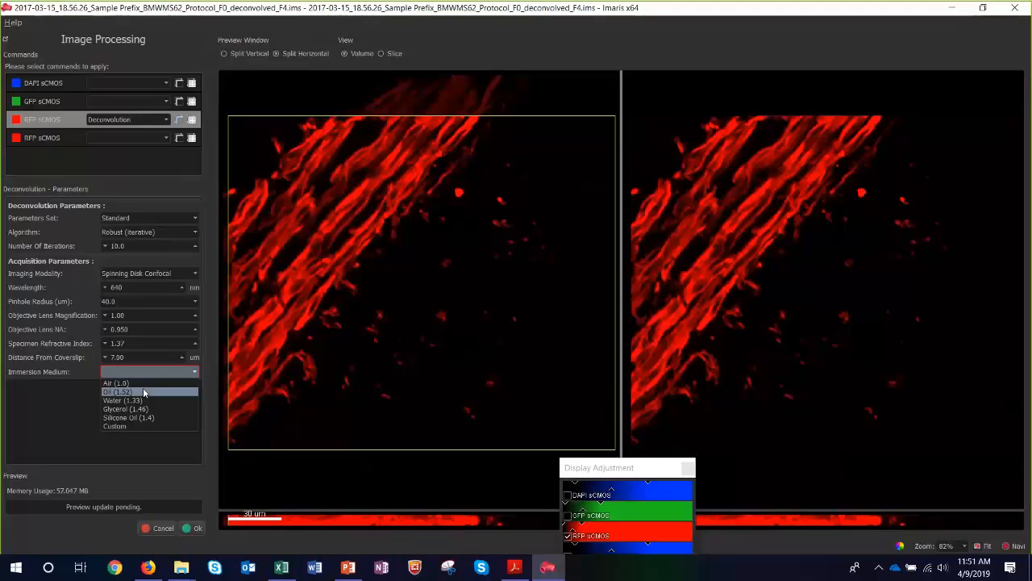
{"action": "left_click", "coordinate": [143, 390]}
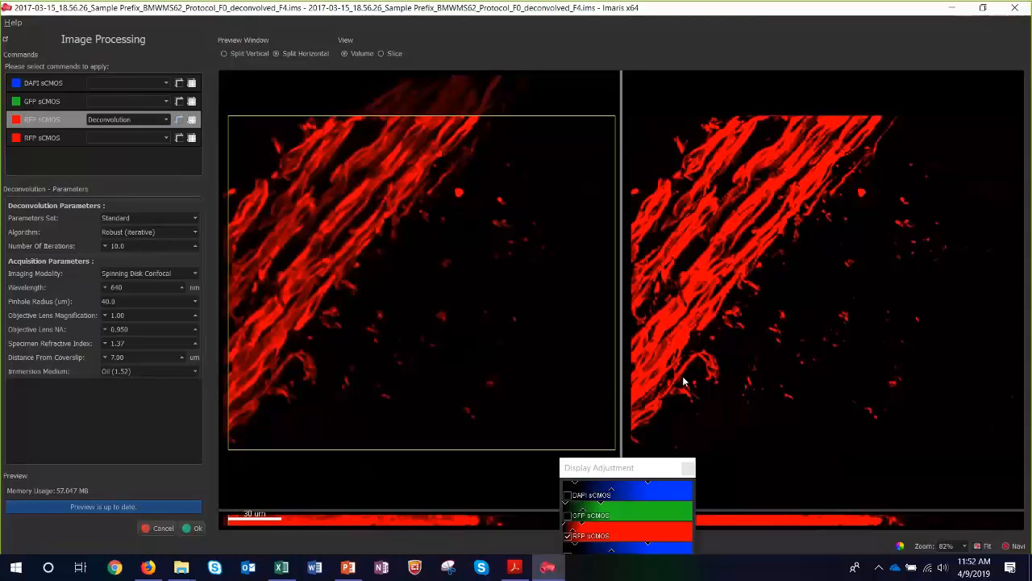
Bring the Display Adjustment window back into view and raise the display maximum of the Preview RFP and RFP sCMOS channels.
{"action": "left_click", "coordinate": [632, 469]}
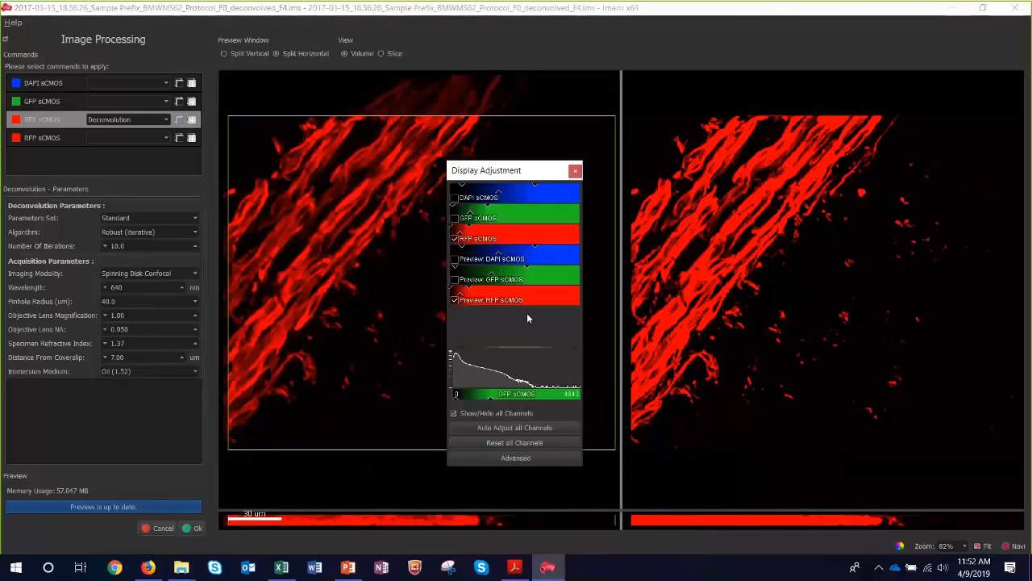
{"action": "left_click_drag", "start_coordinate": [469, 288], "coordinate": [503, 287]}
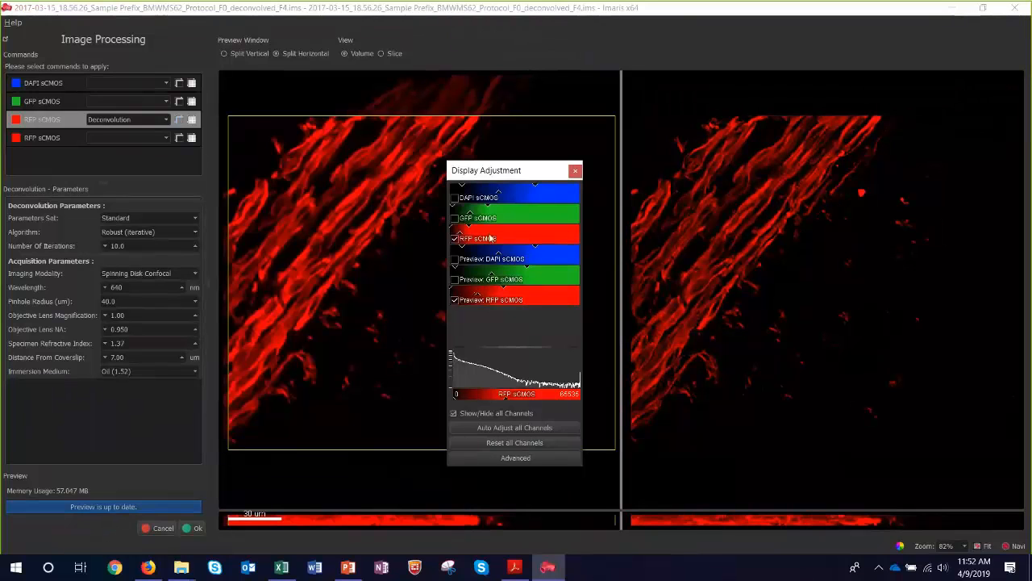
{"action": "left_click_drag", "start_coordinate": [469, 225], "coordinate": [474, 226]}
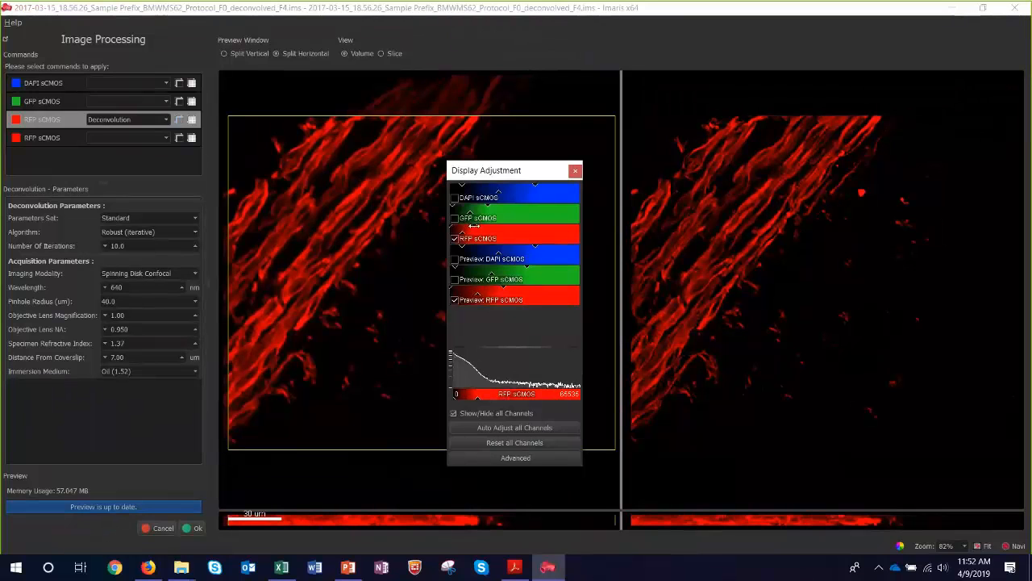
Compare fine fiber detail in the original and deconvolved previews up close, enlarging the side-view panes as well.
{"action": "scroll", "coordinate": [798, 193], "scroll_direction": "up", "scroll_amount": 2}
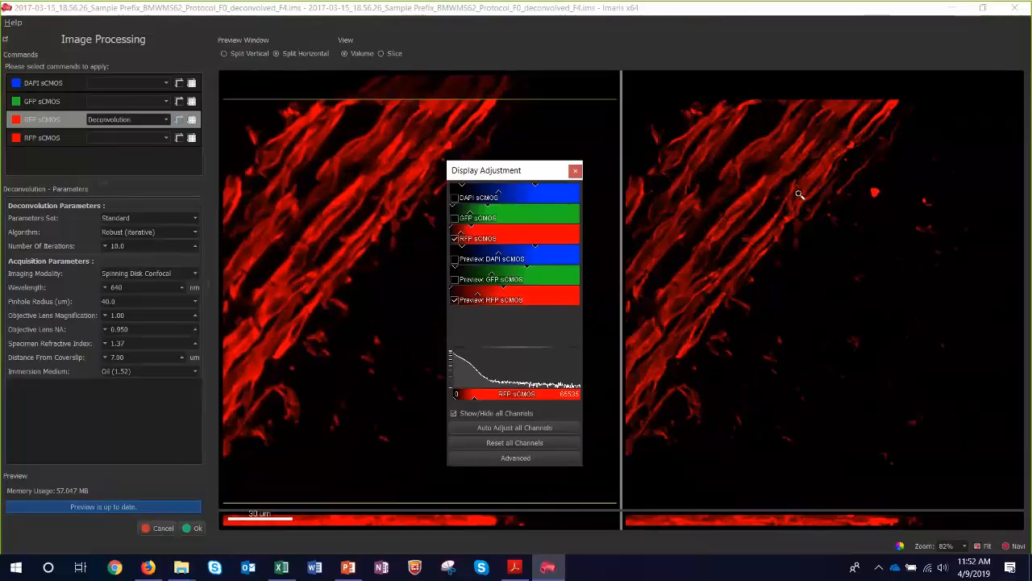
{"action": "scroll", "coordinate": [799, 193], "scroll_direction": "up", "scroll_amount": 5}
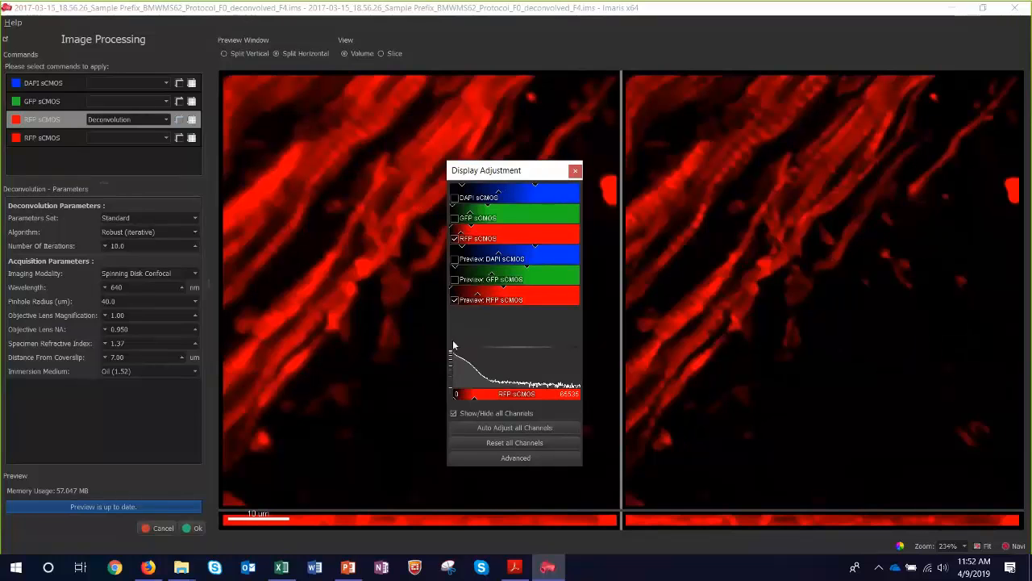
{"action": "left_click_drag", "start_coordinate": [498, 171], "coordinate": [486, 345]}
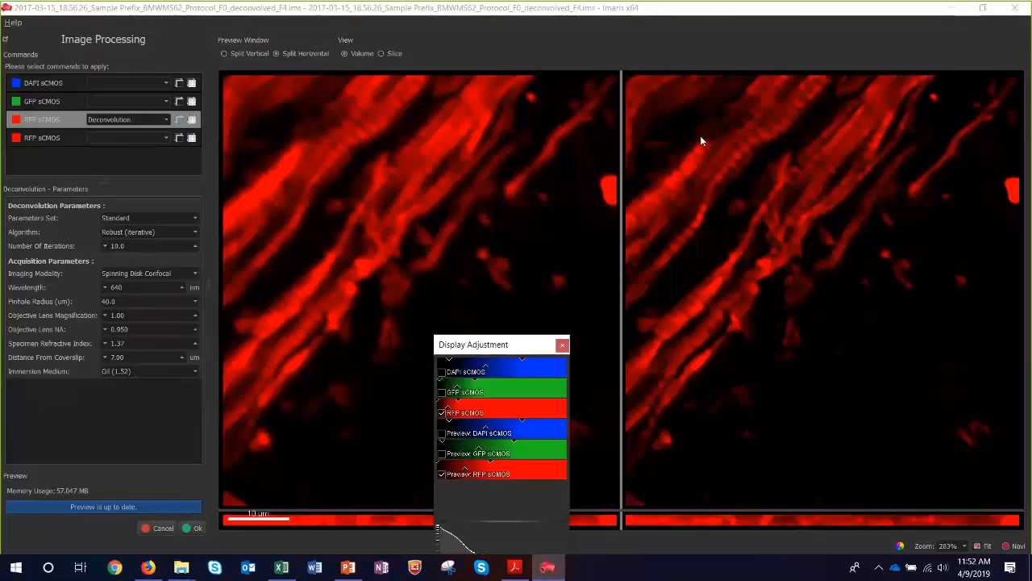
{"action": "left_click_drag", "start_coordinate": [700, 141], "coordinate": [715, 150]}
{"action": "left_click_drag", "start_coordinate": [779, 512], "coordinate": [782, 445]}
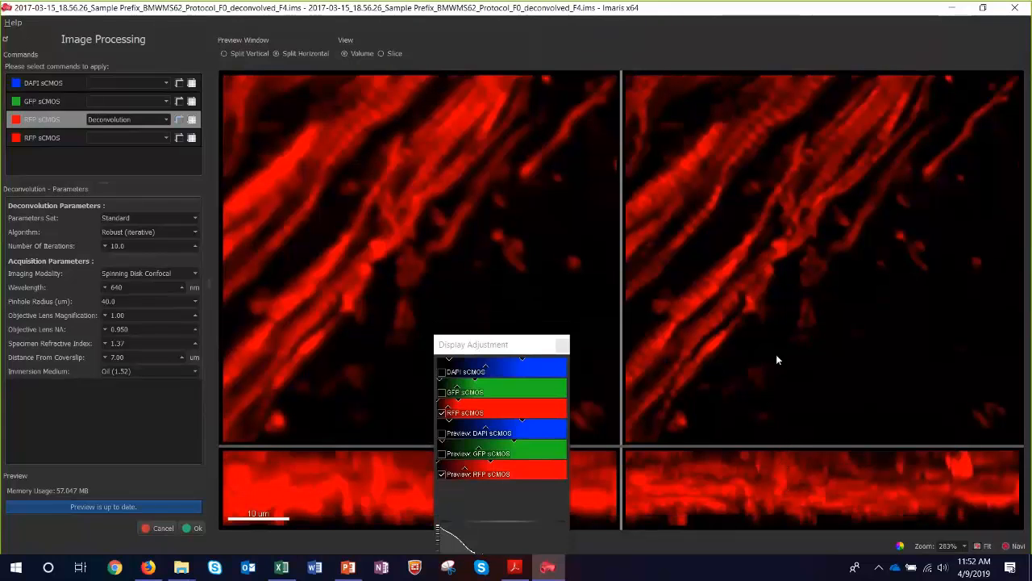
{"action": "left_click_drag", "start_coordinate": [753, 147], "coordinate": [760, 235]}
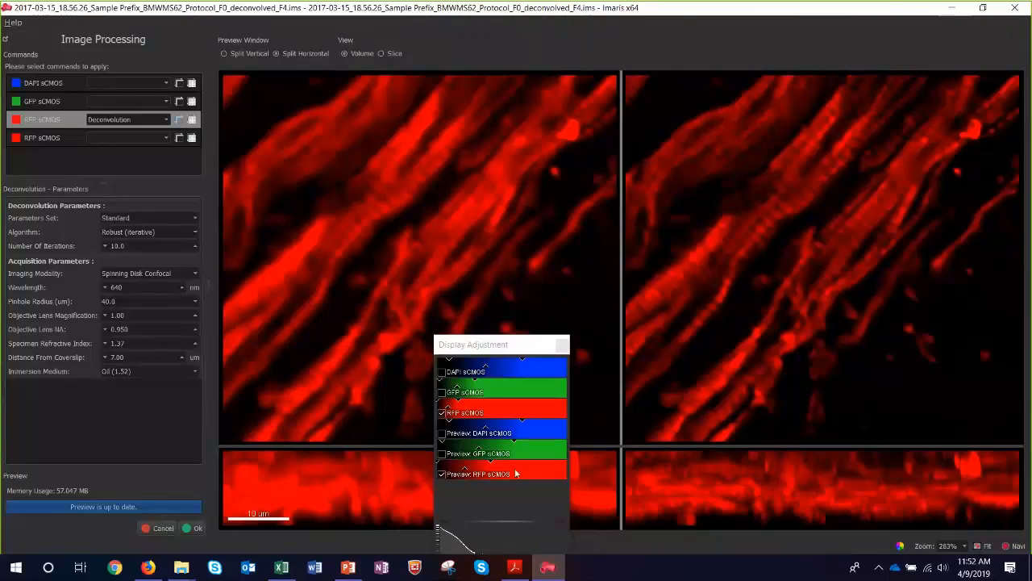
Lower the Preview RFP sCMOS display maximum slightly and change the previews to Slice view, repositioning the Display Adjustment window.
{"action": "left_click_drag", "start_coordinate": [491, 462], "coordinate": [485, 463]}
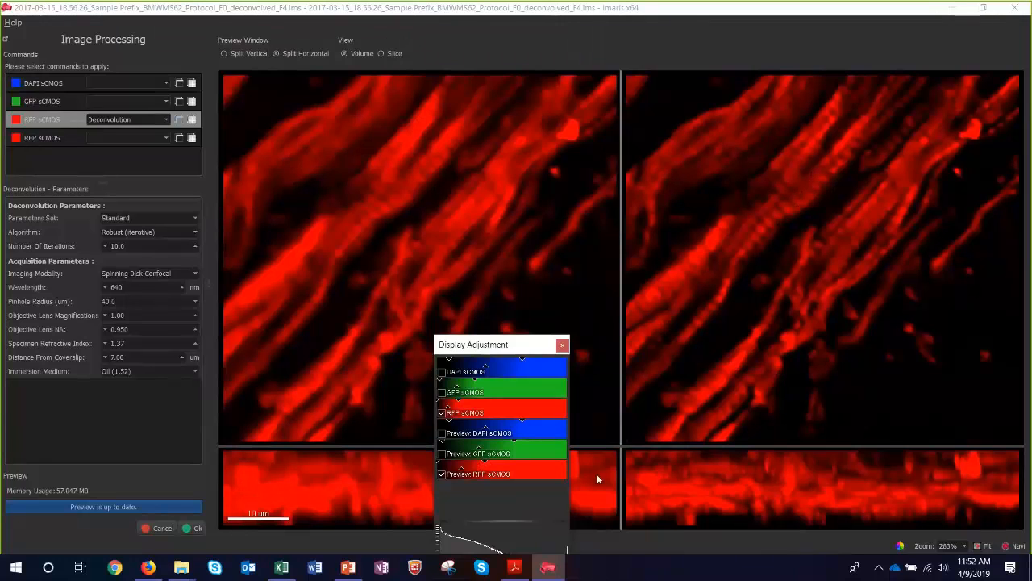
{"action": "left_click_drag", "start_coordinate": [643, 469], "coordinate": [692, 507]}
{"action": "left_click", "coordinate": [393, 53]}
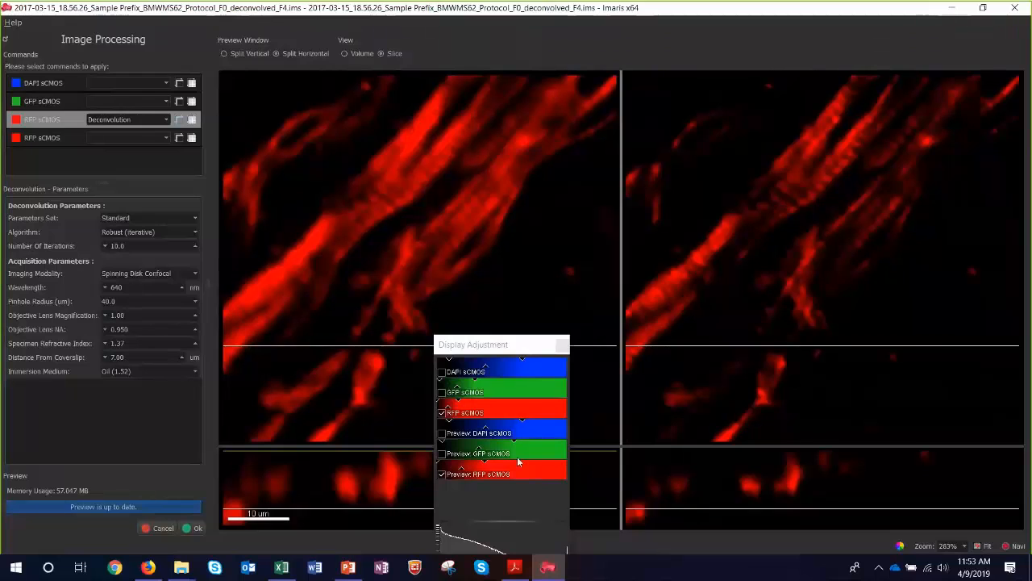
{"action": "left_click", "coordinate": [498, 344]}
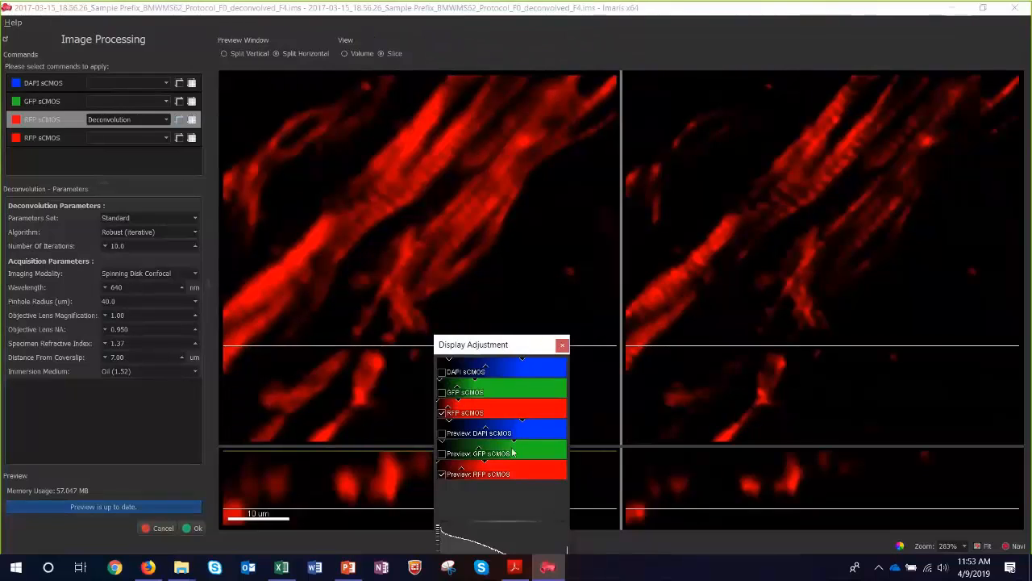
{"action": "left_click_drag", "start_coordinate": [500, 344], "coordinate": [510, 278]}
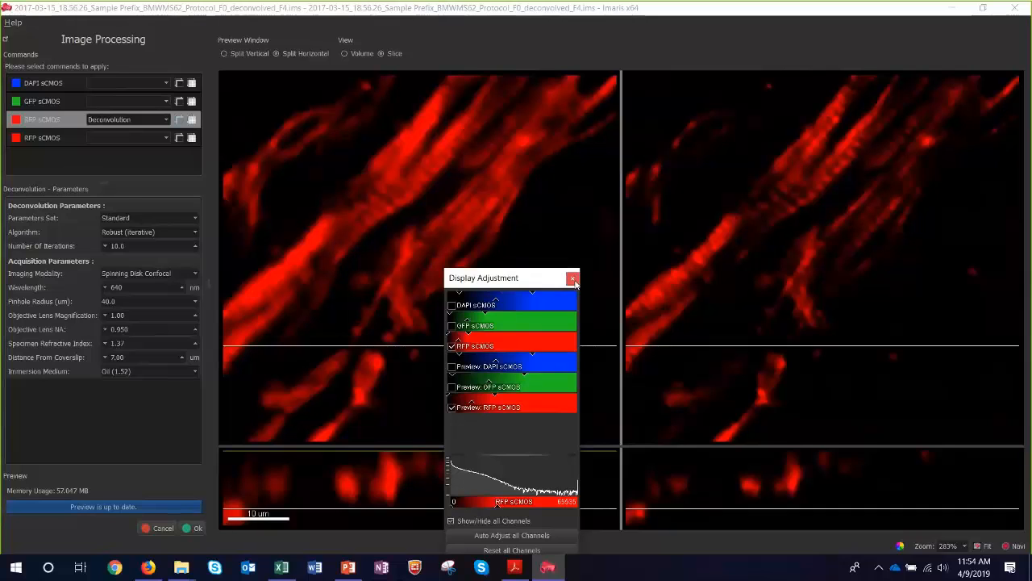
Switch to the 9.3 webinar presentation in PowerPoint, start the slide show at the ClearView-GPU slide, and advance one slide.
{"action": "left_click", "coordinate": [348, 568]}
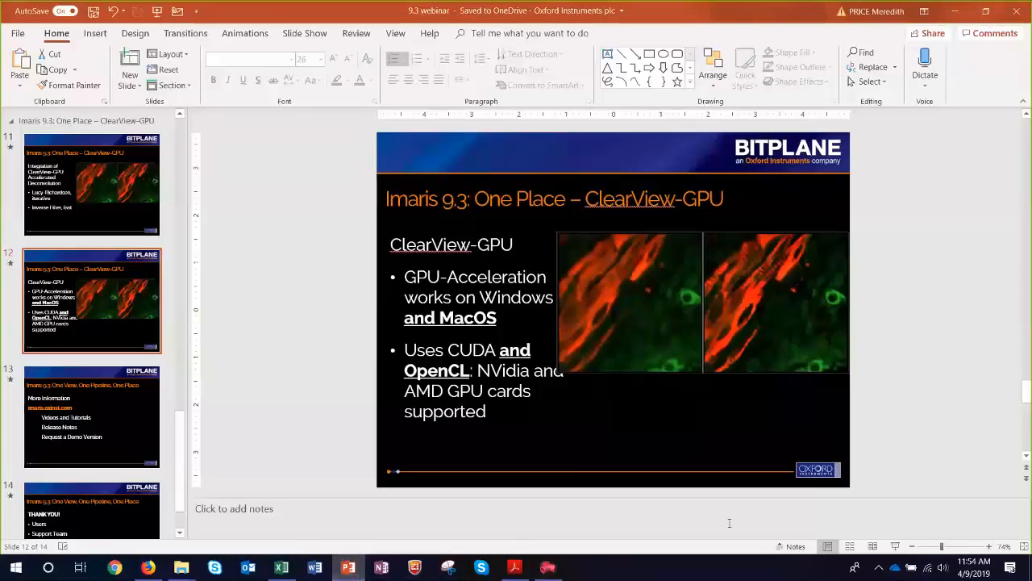
{"action": "left_click", "coordinate": [892, 548]}
{"action": "key", "text": "Right"}
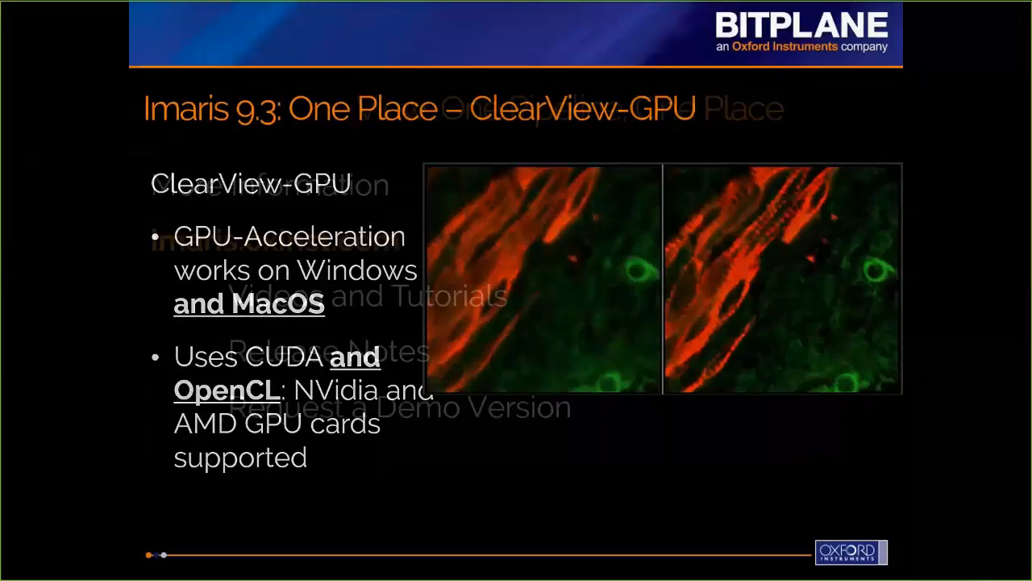